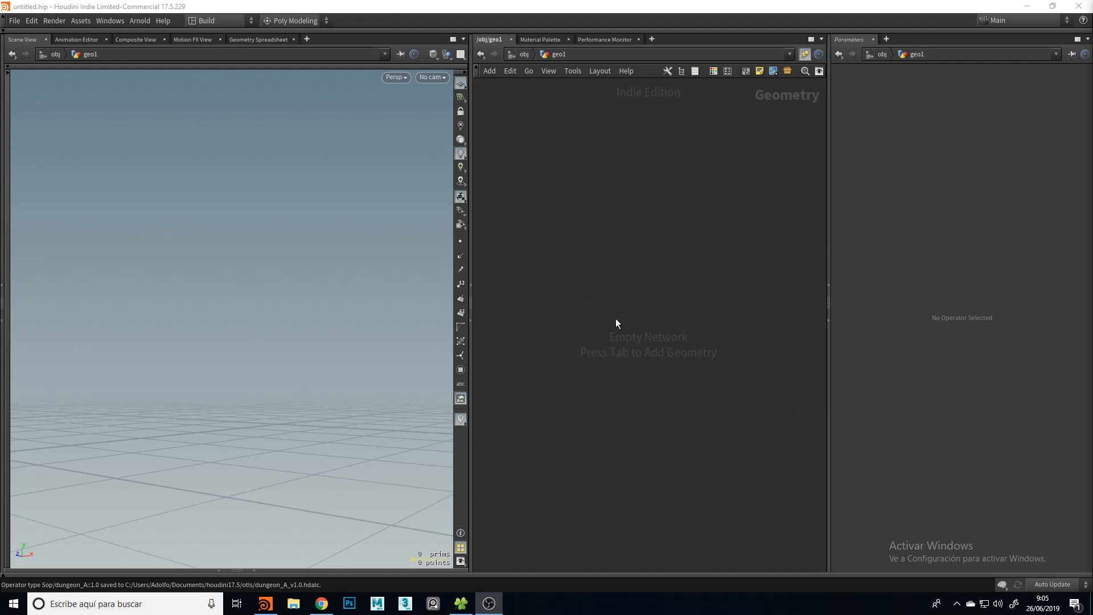
{"action": "key", "text": "Tab"}
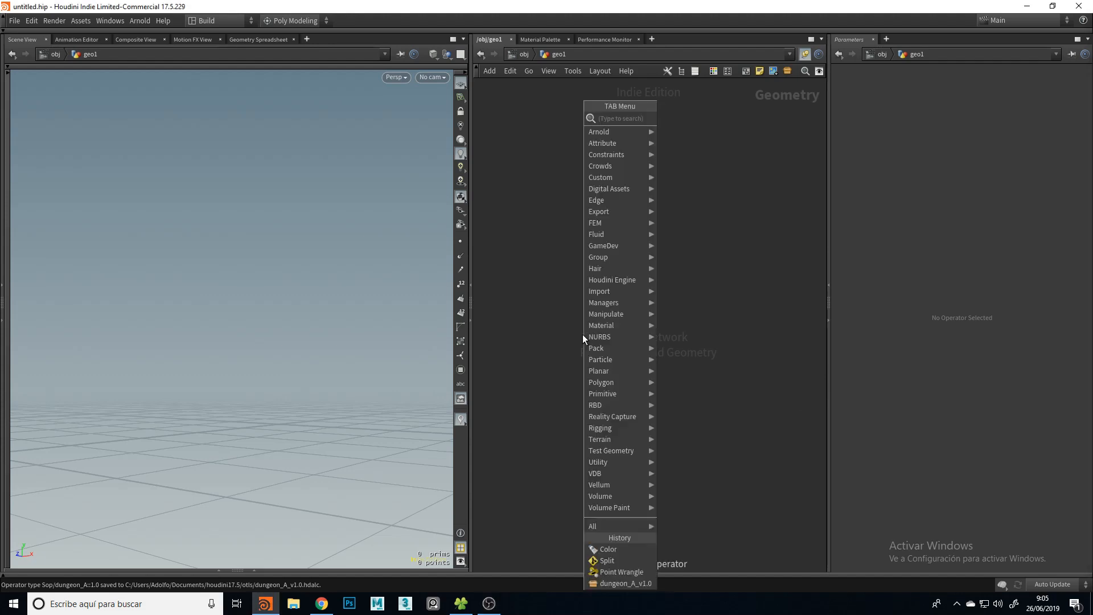
{"action": "type", "text": "ge"}
{"action": "key", "text": "Escape"}
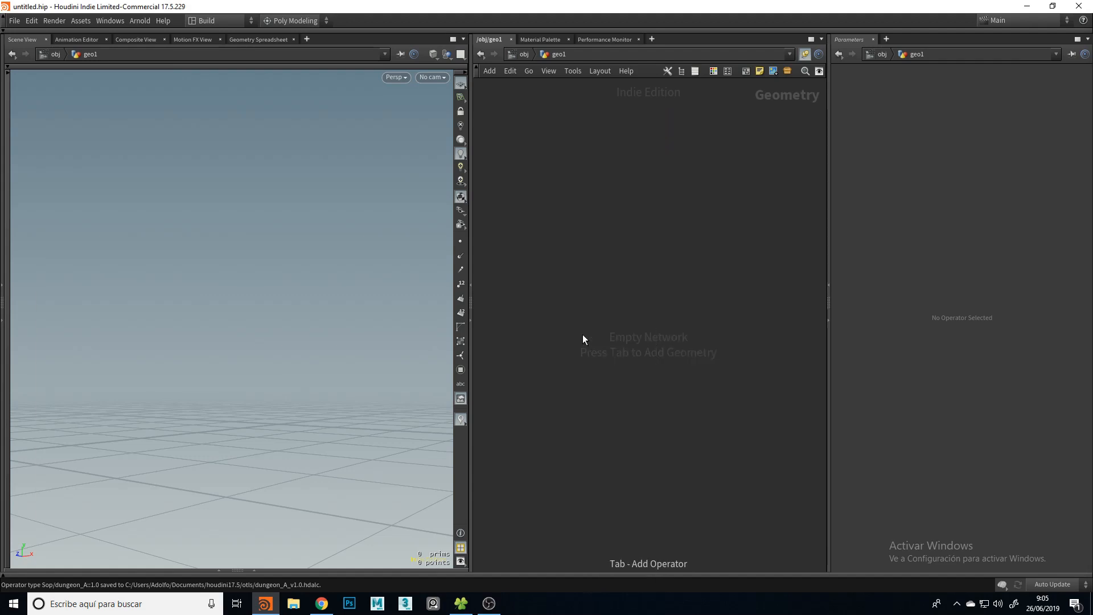
Add a dungeon_A_v1.0 digital asset node to the empty geo1 network
{"action": "key", "text": "Tab"}
{"action": "type", "text": "du"}
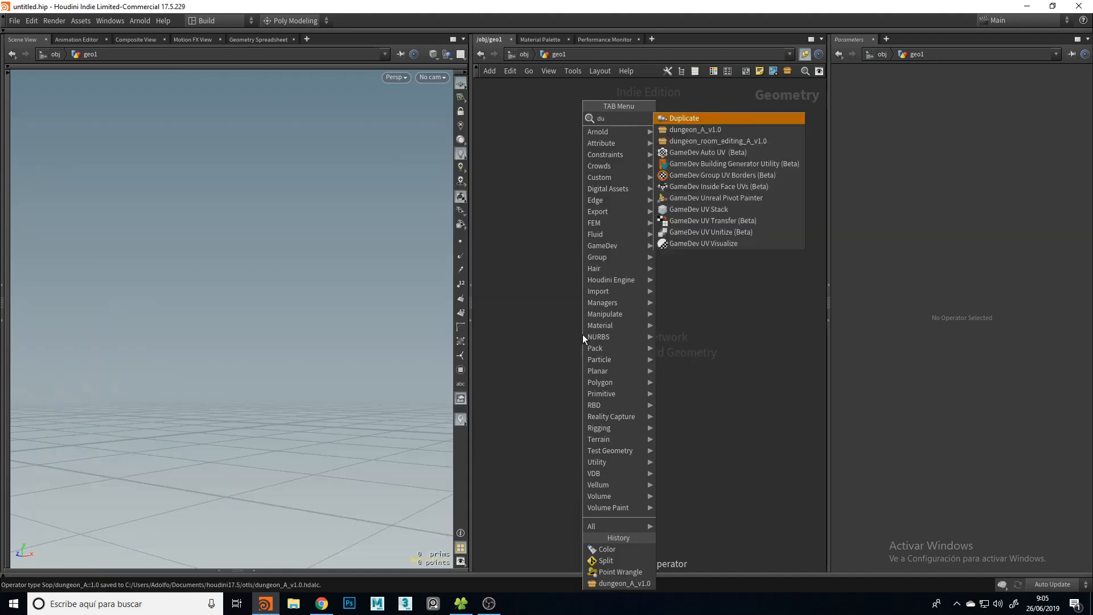
{"action": "type", "text": "ngeon"}
{"action": "key", "text": "Return"}
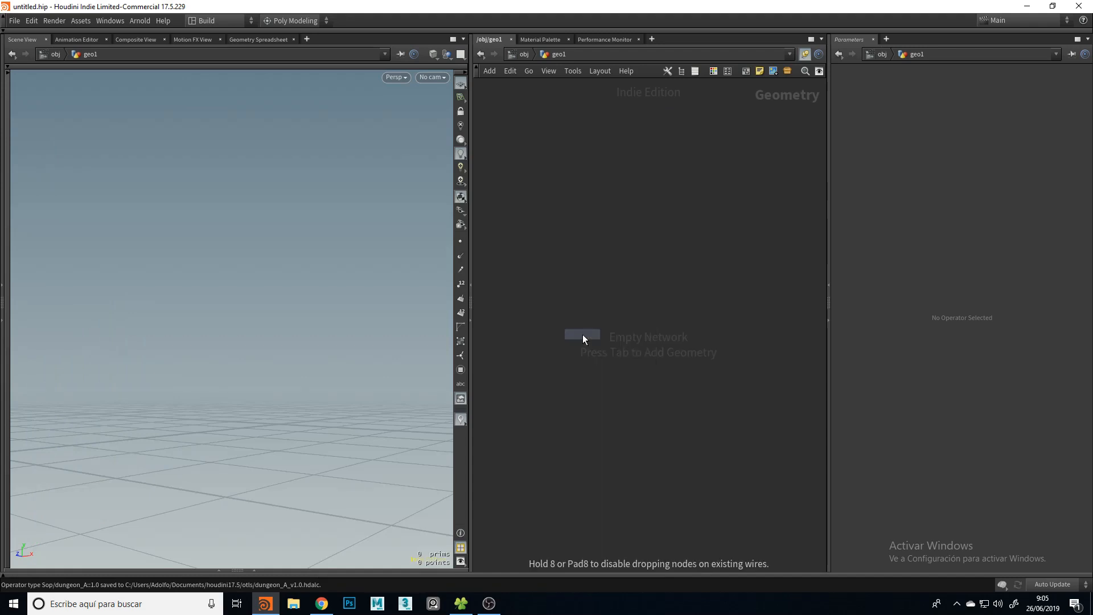
{"action": "left_click", "coordinate": [582, 334]}
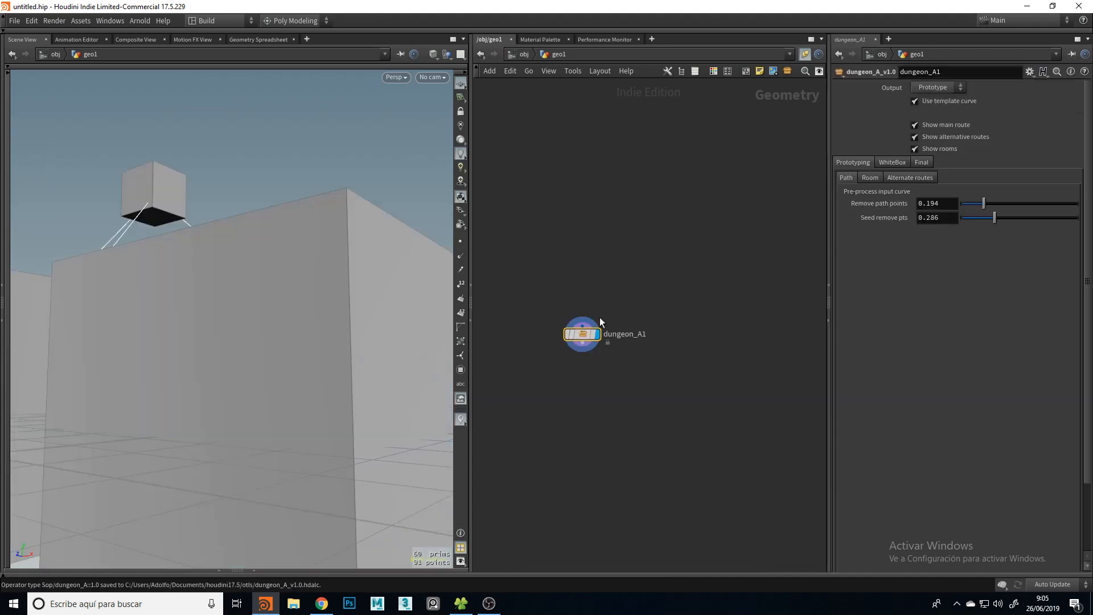
Examine the prototype dungeon's room boxes and the lines connecting them from several angles
{"action": "left_click_drag", "start_coordinate": [373, 263], "coordinate": [364, 302]}
{"action": "mouse_move", "coordinate": [365, 302]}
{"action": "right_mouse_down"}
{"action": "mouse_move", "coordinate": [285, 325]}
{"action": "mouse_move", "coordinate": [351, 229]}
{"action": "mouse_move", "coordinate": [288, 309]}
{"action": "mouse_move", "coordinate": [318, 266]}
{"action": "mouse_move", "coordinate": [307, 243]}
{"action": "right_mouse_up"}
{"action": "left_click_drag", "start_coordinate": [303, 307], "coordinate": [358, 313]}
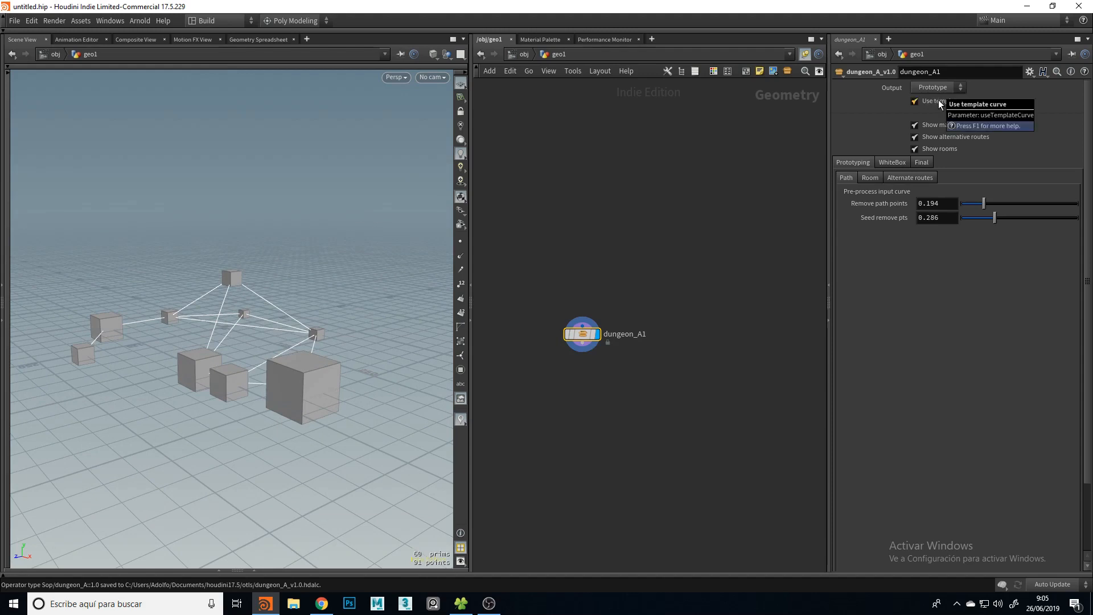
{"action": "left_click_drag", "start_coordinate": [146, 361], "coordinate": [245, 330]}
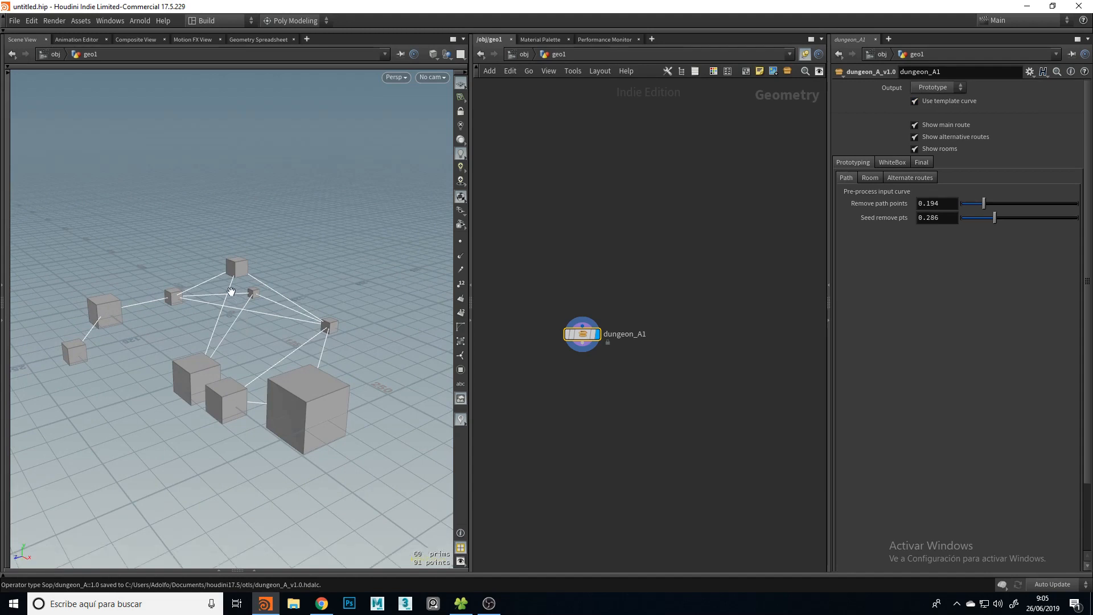
{"action": "mouse_move", "coordinate": [194, 297]}
{"action": "left_mouse_down"}
{"action": "mouse_move", "coordinate": [232, 294]}
{"action": "mouse_move", "coordinate": [207, 312]}
{"action": "left_mouse_up"}
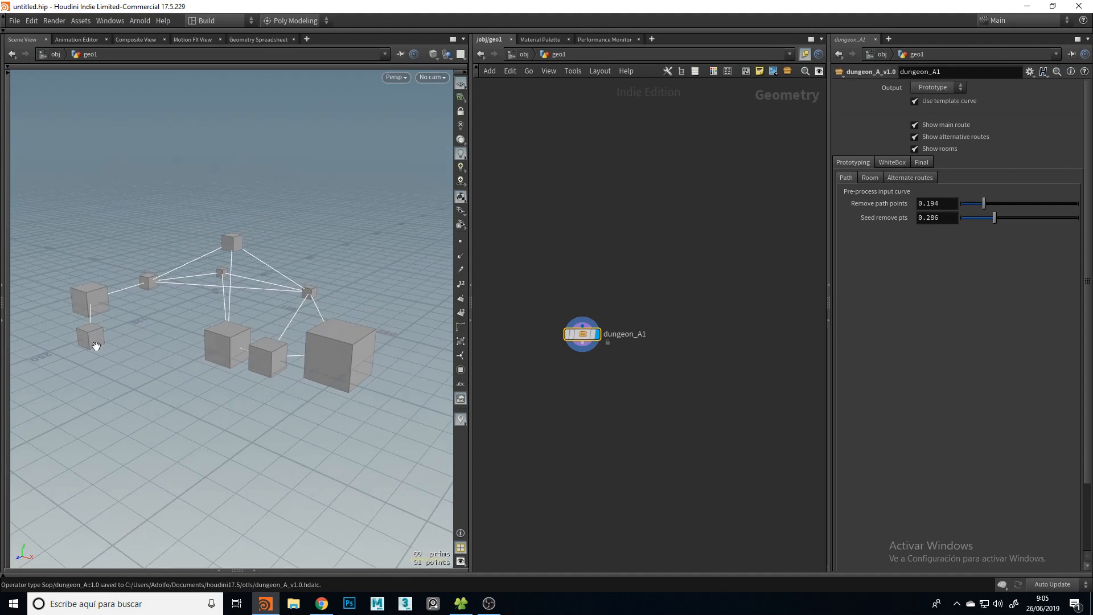
{"action": "left_click_drag", "start_coordinate": [328, 353], "coordinate": [295, 369]}
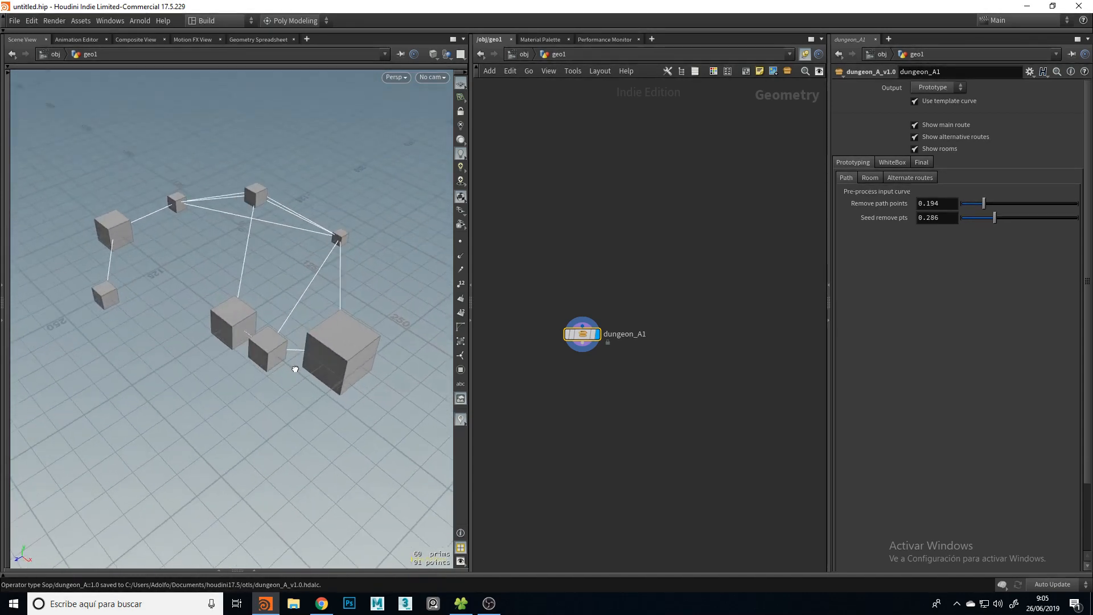
{"action": "left_click_drag", "start_coordinate": [251, 219], "coordinate": [272, 227]}
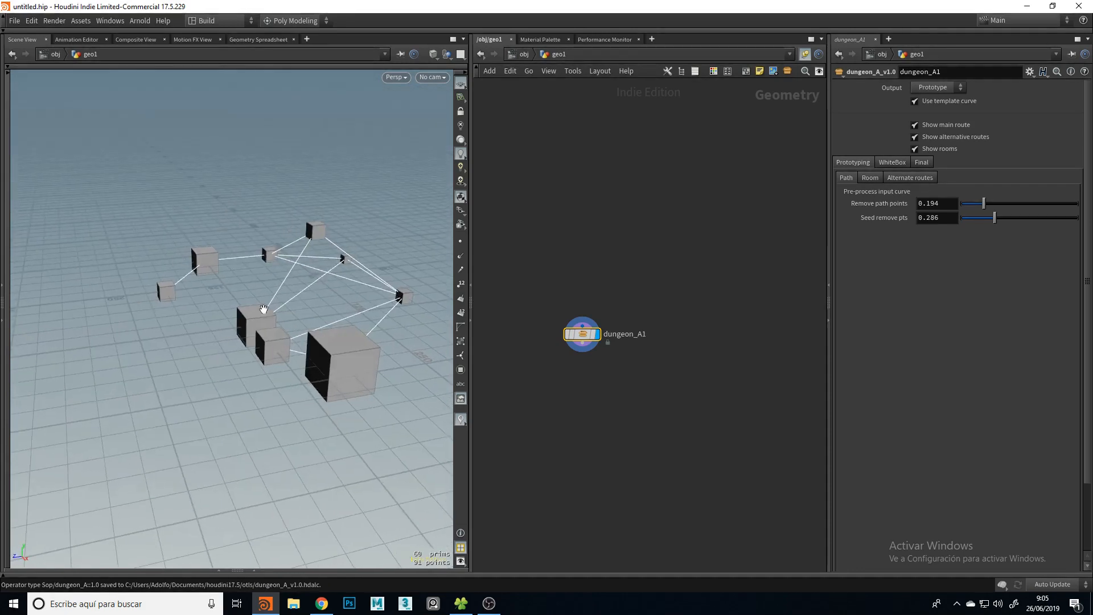
{"action": "left_click_drag", "start_coordinate": [251, 276], "coordinate": [321, 282]}
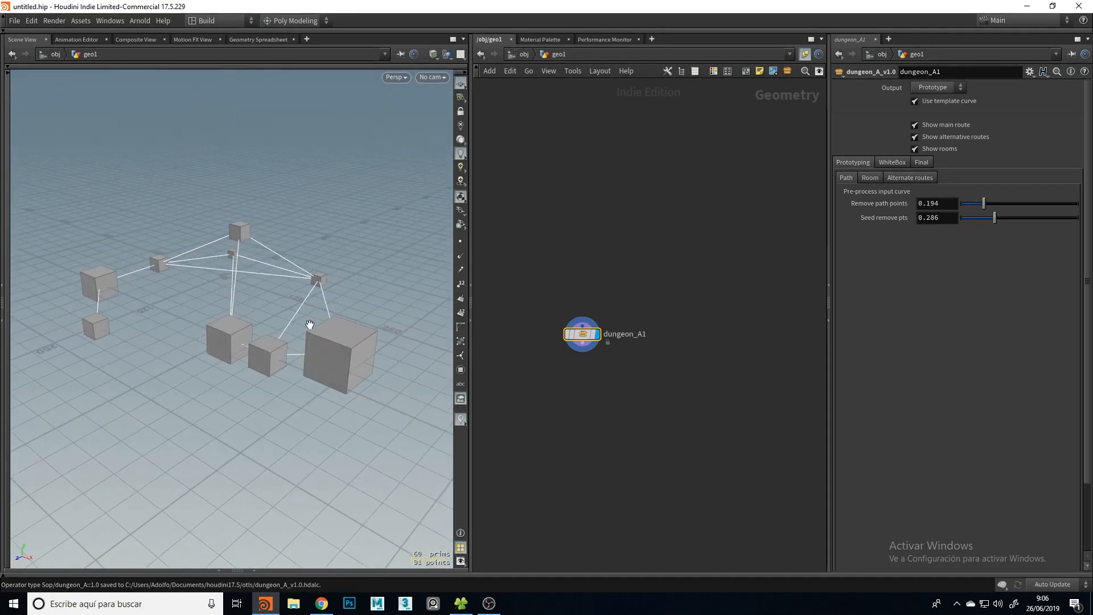
{"action": "left_click_drag", "start_coordinate": [286, 328], "coordinate": [273, 323]}
Enable Geometry Color in the viewport's material display so the dungeon routes are drawn in their own colours
{"action": "left_click", "coordinate": [462, 198]}
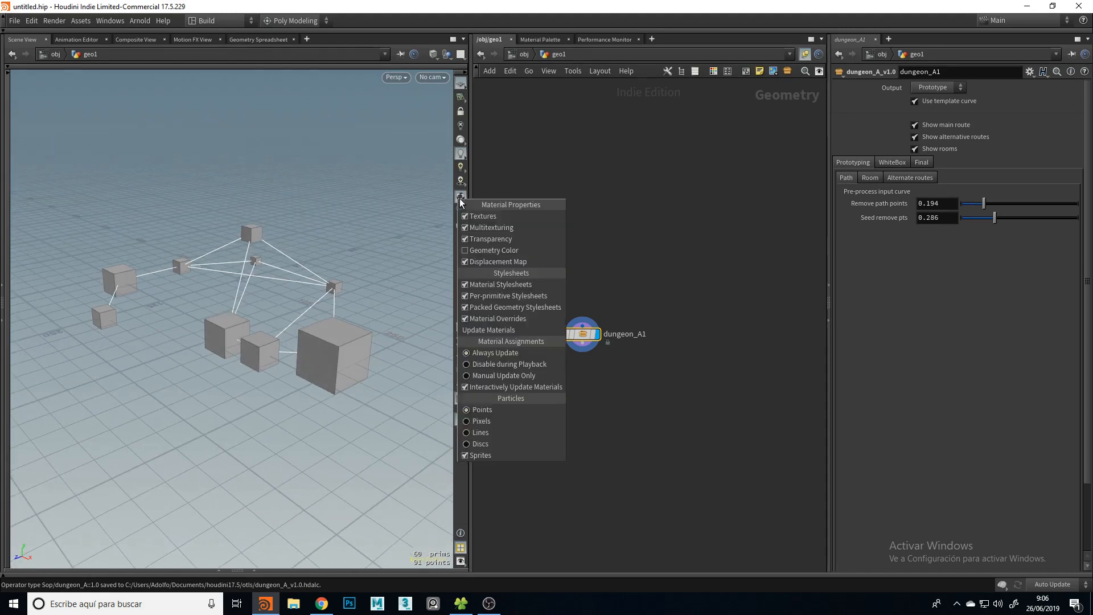
{"action": "left_click", "coordinate": [480, 251]}
{"action": "left_click_drag", "start_coordinate": [277, 259], "coordinate": [249, 253]}
Save the current viewport display options as default and close the Display Options dialog
{"action": "key", "text": "d"}
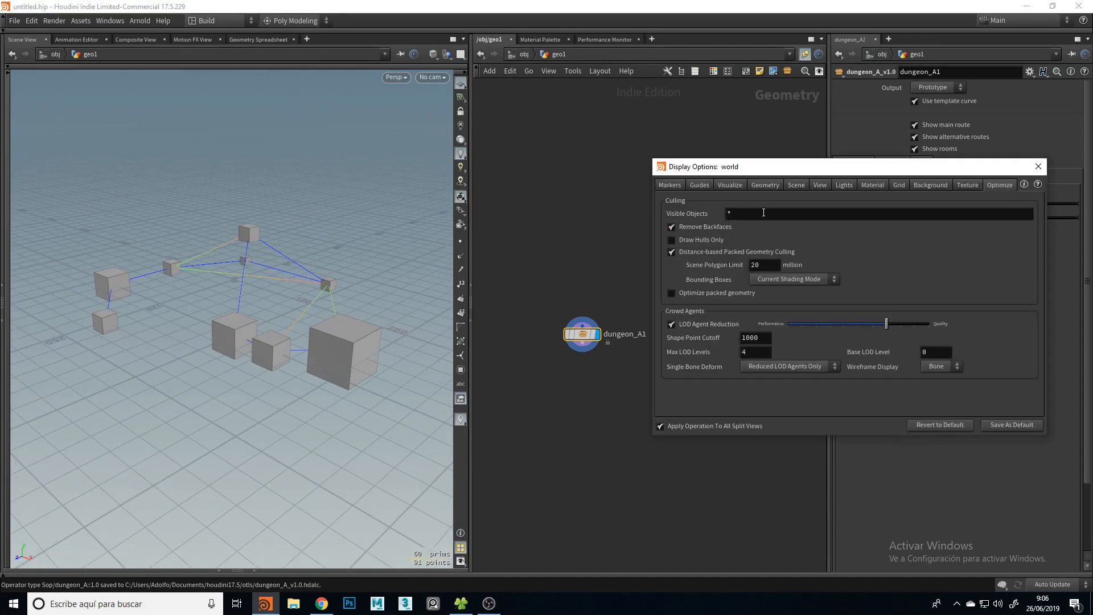
{"action": "left_click_drag", "start_coordinate": [777, 173], "coordinate": [509, 167]}
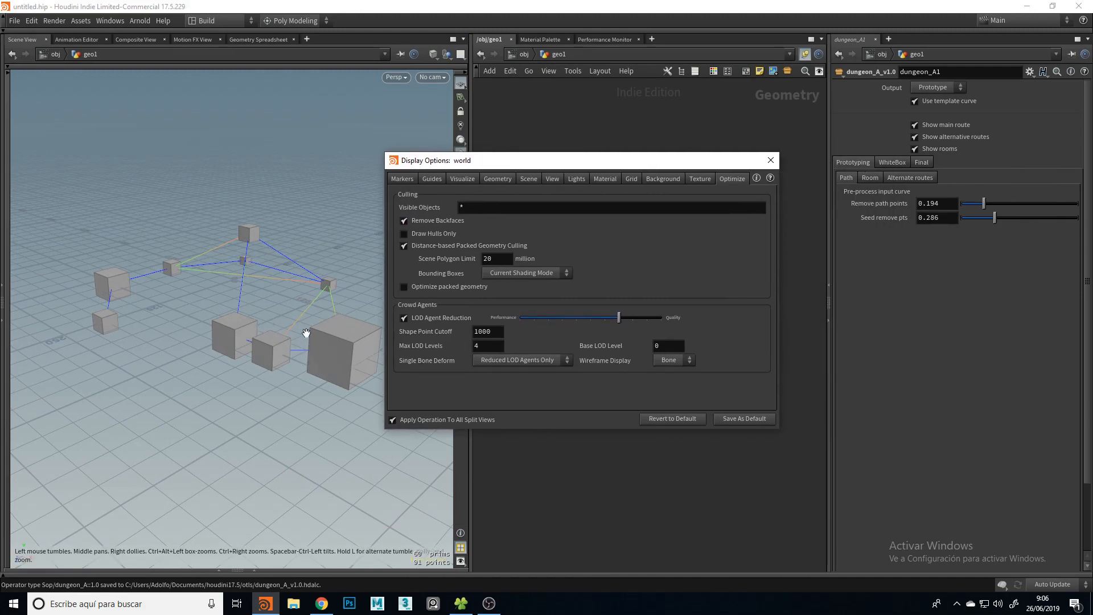
{"action": "left_click_drag", "start_coordinate": [262, 339], "coordinate": [389, 333]}
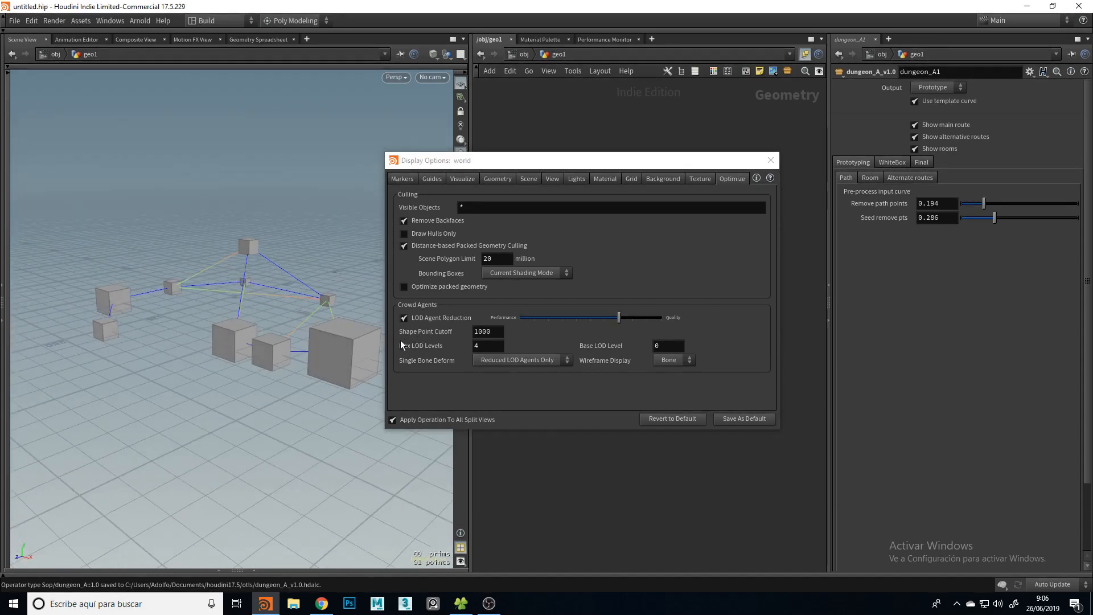
{"action": "left_click", "coordinate": [753, 421]}
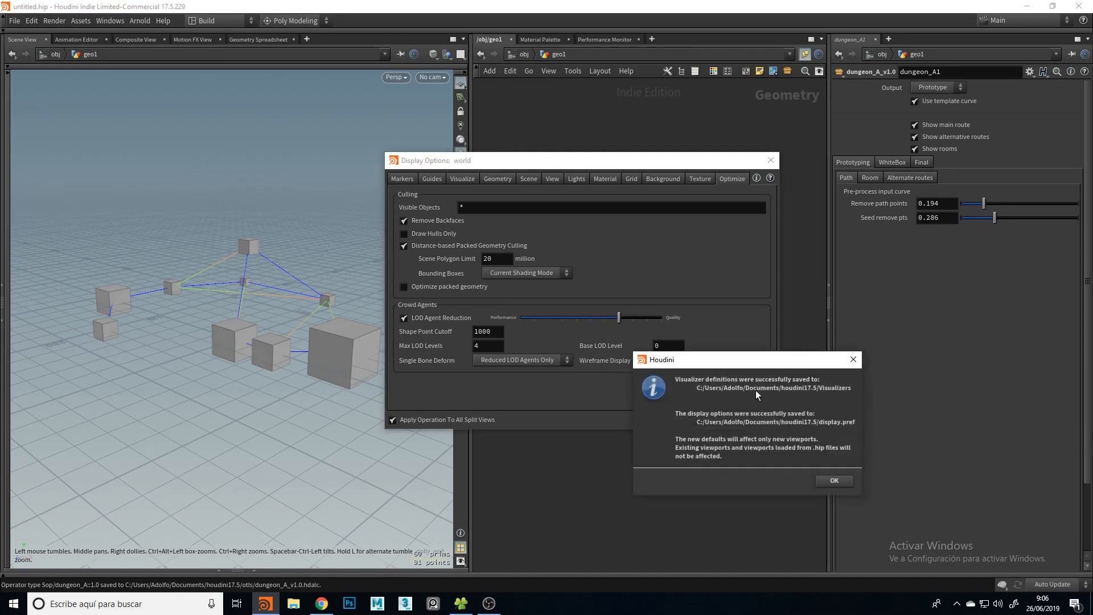
{"action": "left_click", "coordinate": [834, 482]}
{"action": "left_click", "coordinate": [771, 160]}
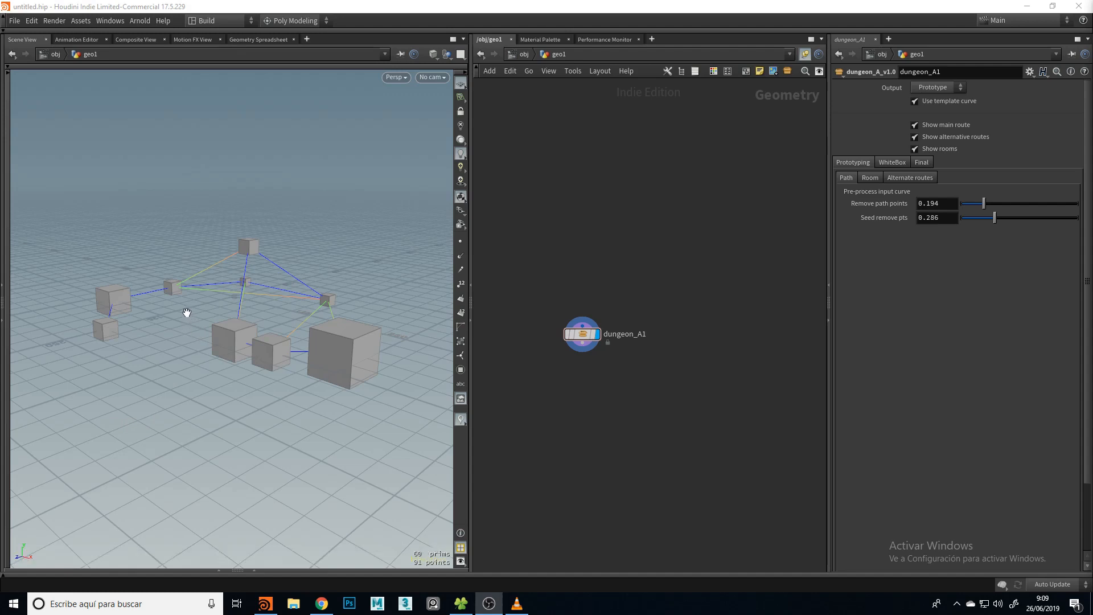
Examine the coloured main and alternative routes between the dungeon rooms from several angles
{"action": "left_click_drag", "start_coordinate": [176, 308], "coordinate": [228, 228]}
{"action": "left_click_drag", "start_coordinate": [212, 286], "coordinate": [232, 285]}
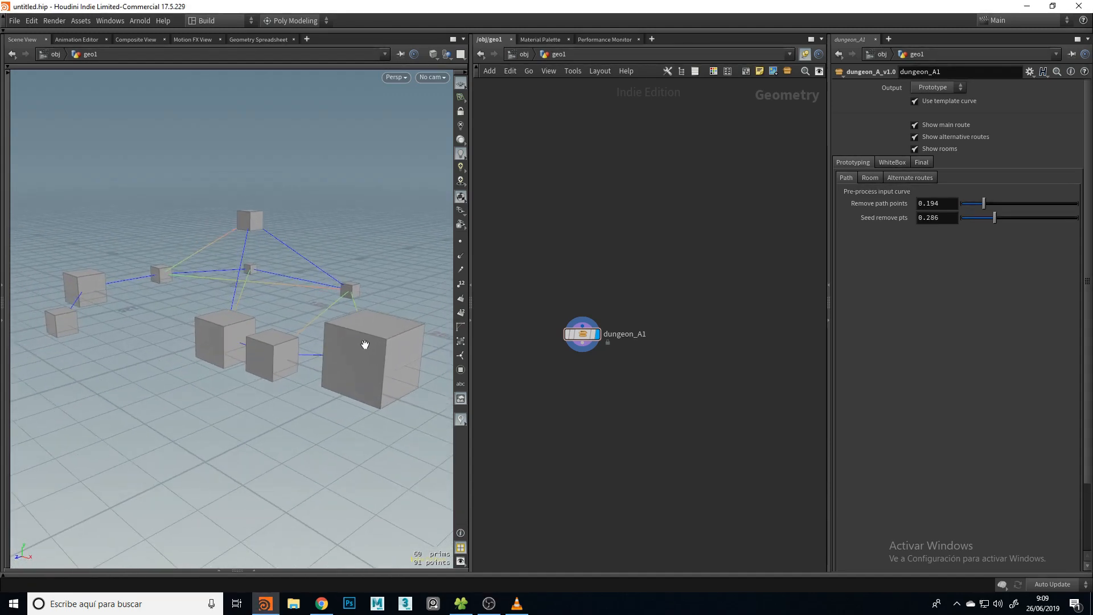
{"action": "left_click_drag", "start_coordinate": [310, 327], "coordinate": [282, 293]}
{"action": "left_click_drag", "start_coordinate": [271, 237], "coordinate": [236, 291]}
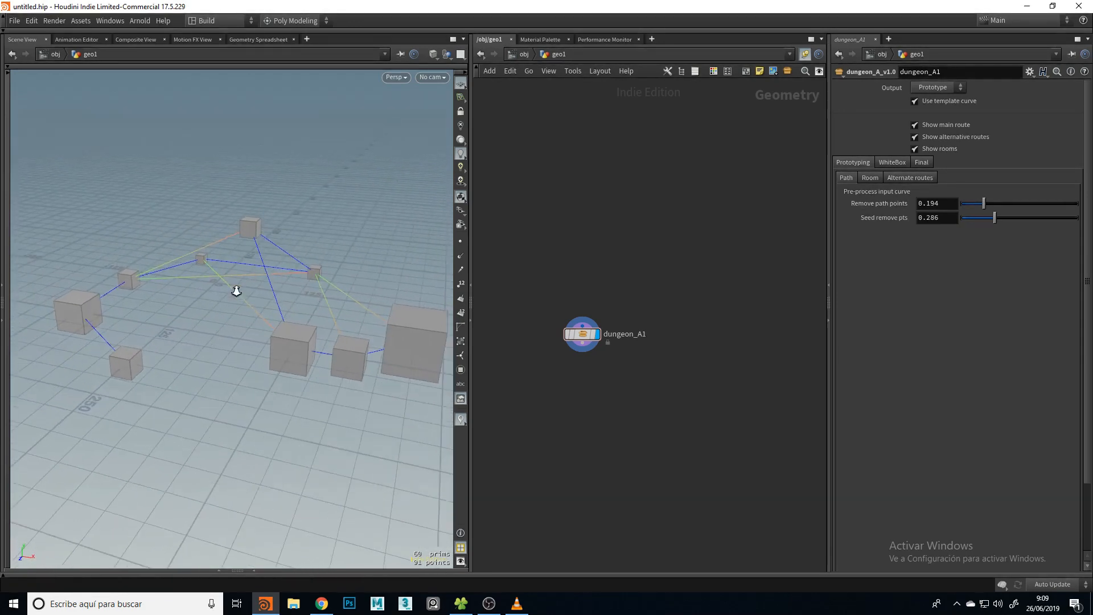
{"action": "left_click_drag", "start_coordinate": [197, 267], "coordinate": [208, 286]}
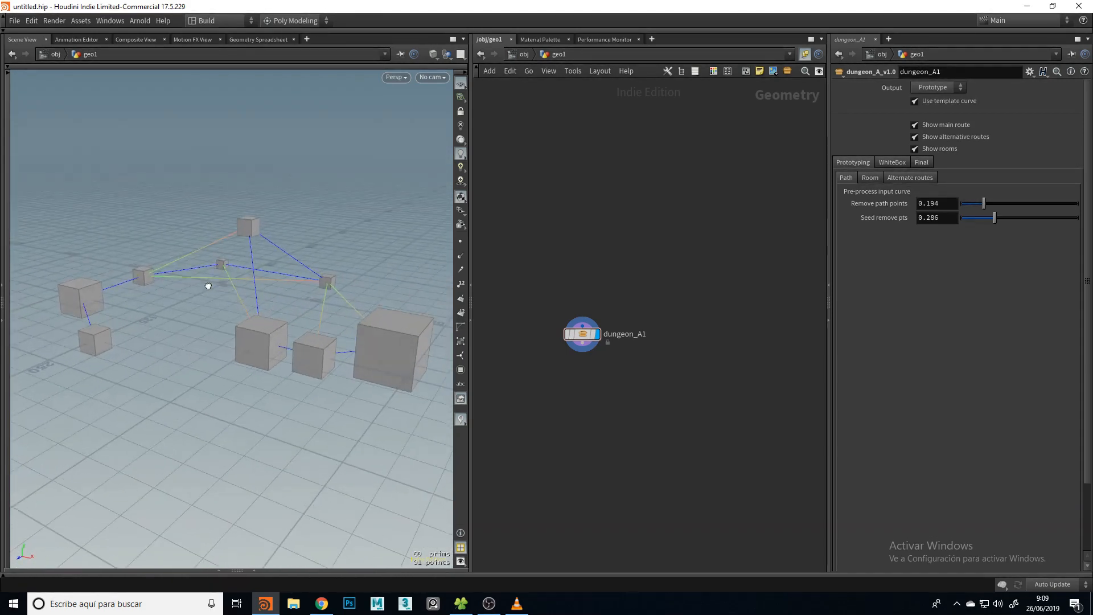
{"action": "left_click_drag", "start_coordinate": [244, 322], "coordinate": [251, 310]}
{"action": "middle_click_drag", "start_coordinate": [251, 310], "coordinate": [227, 312]}
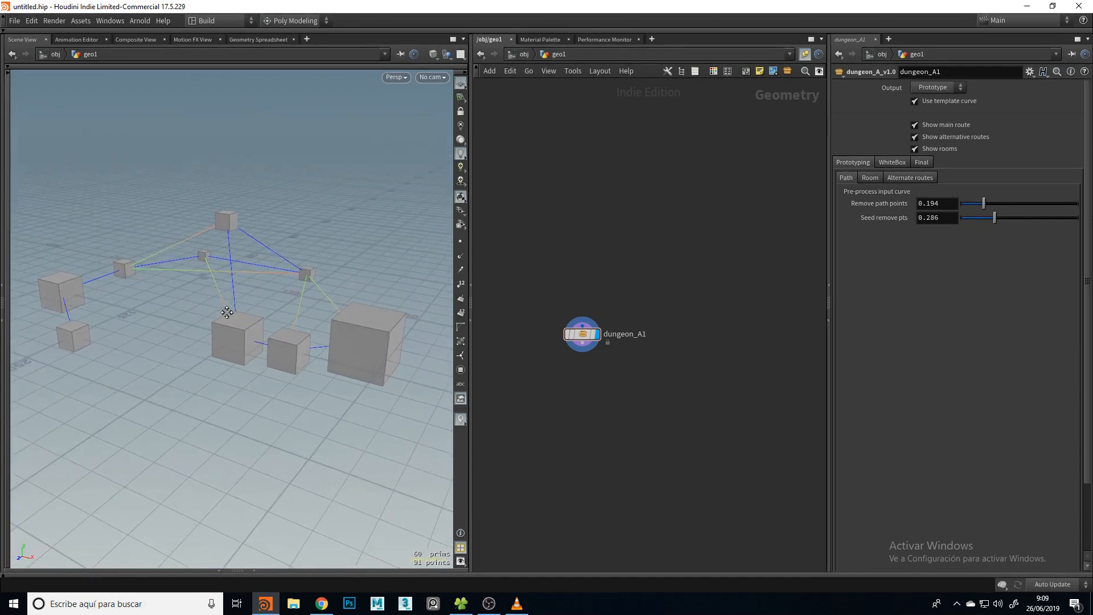
{"action": "left_click_drag", "start_coordinate": [212, 305], "coordinate": [228, 297]}
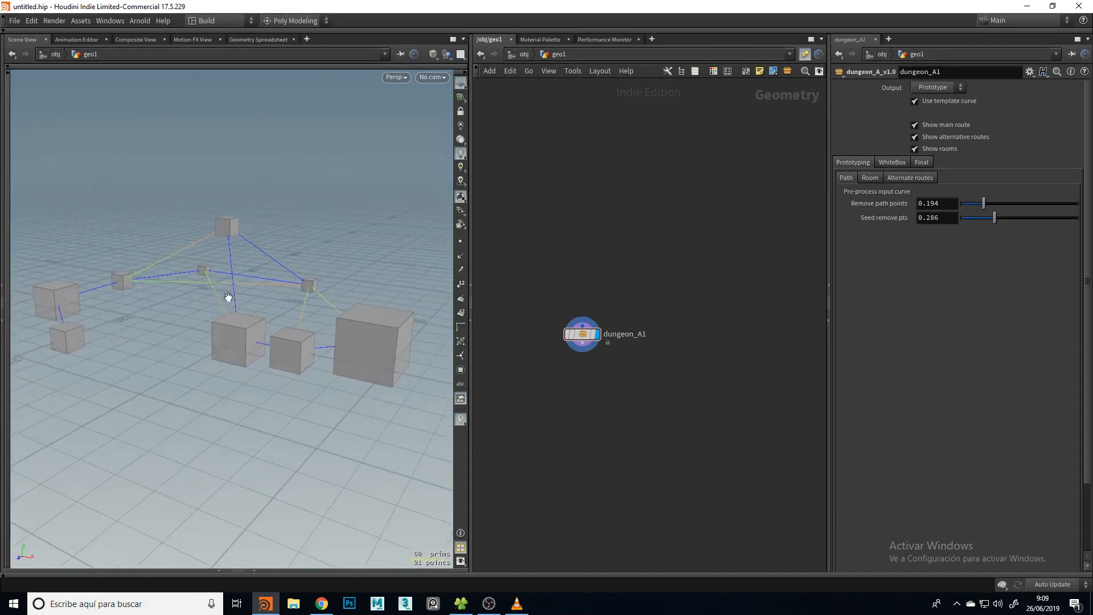
{"action": "middle_click_drag", "start_coordinate": [228, 296], "coordinate": [246, 288]}
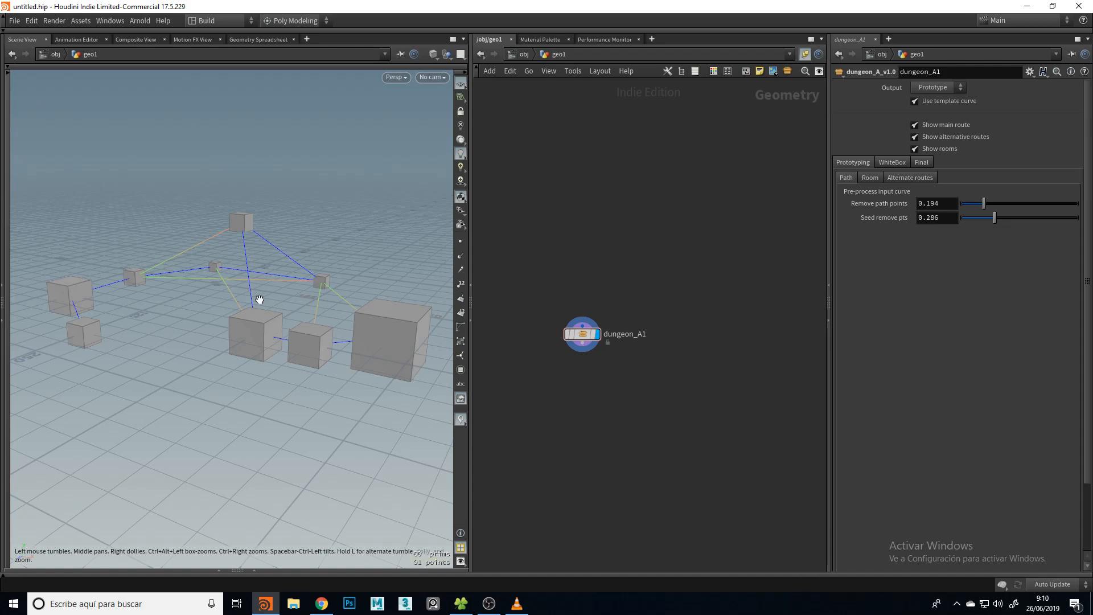
{"action": "left_click_drag", "start_coordinate": [293, 274], "coordinate": [270, 255]}
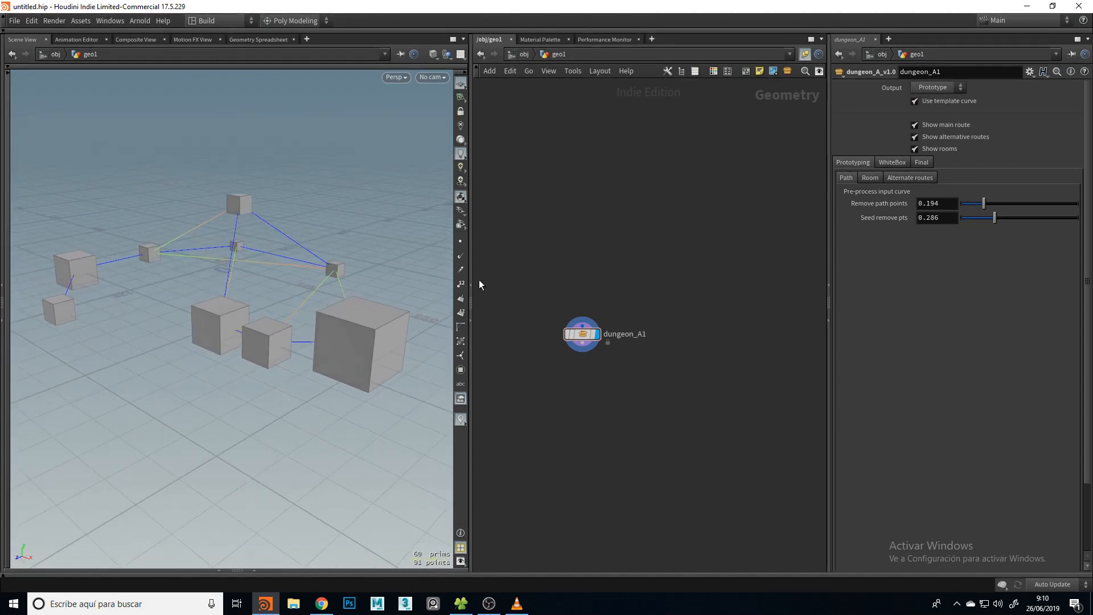
Widen the scene view pane and review the dungeon node's available Output modes
{"action": "left_click_drag", "start_coordinate": [472, 279], "coordinate": [504, 278]}
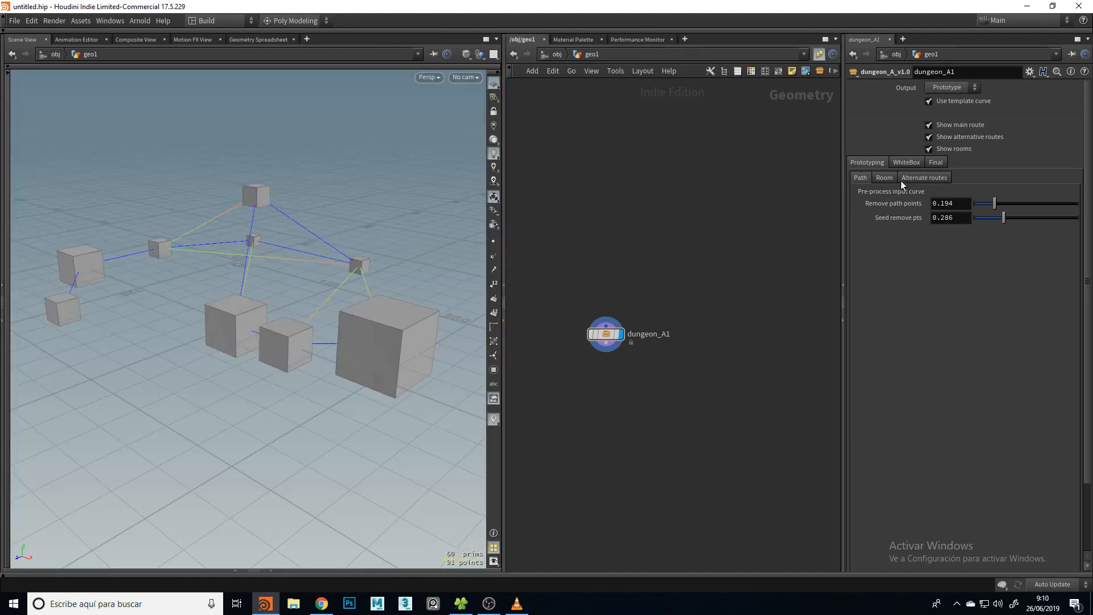
{"action": "left_click", "coordinate": [950, 87]}
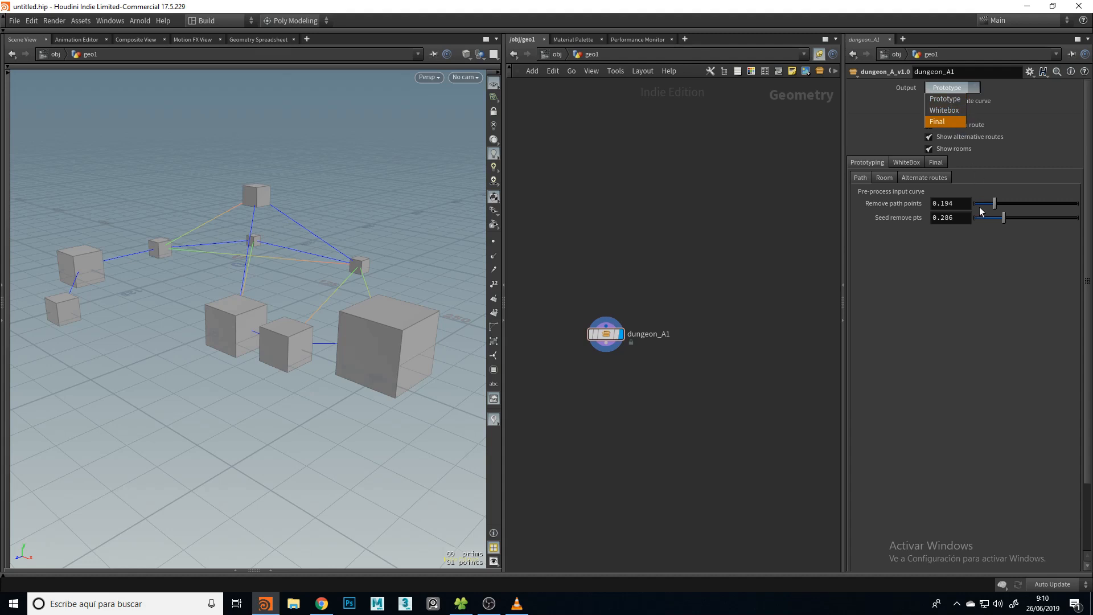
{"action": "left_click", "coordinate": [974, 271]}
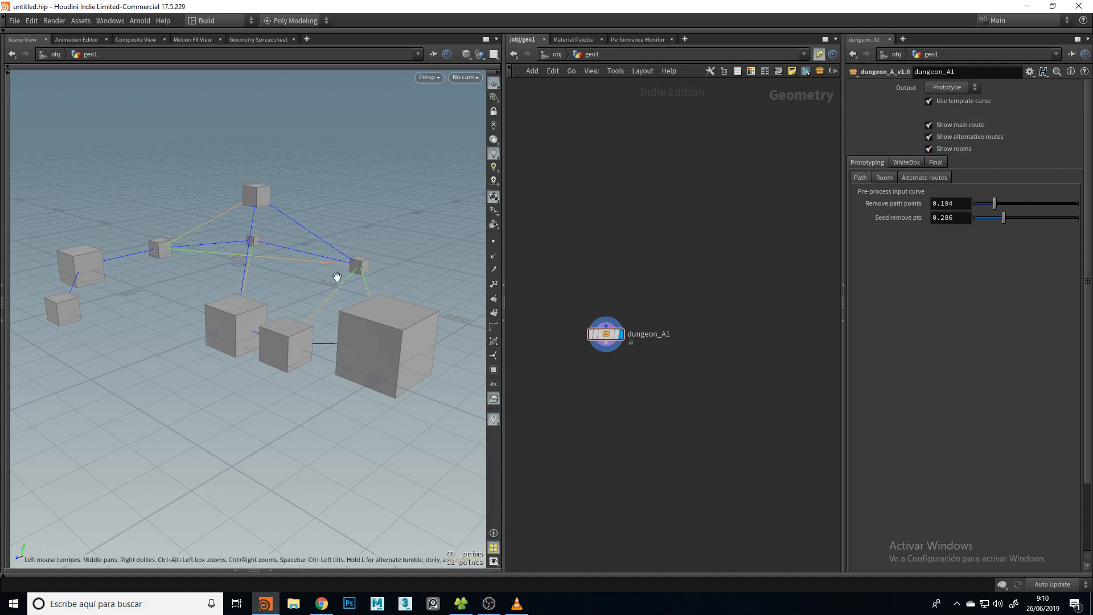
Hide the dungeon's rooms and inspect only the main and alternative routes
{"action": "mouse_move", "coordinate": [298, 317]}
{"action": "left_mouse_down"}
{"action": "mouse_move", "coordinate": [275, 322]}
{"action": "mouse_move", "coordinate": [275, 305]}
{"action": "mouse_move", "coordinate": [293, 308]}
{"action": "left_mouse_up"}
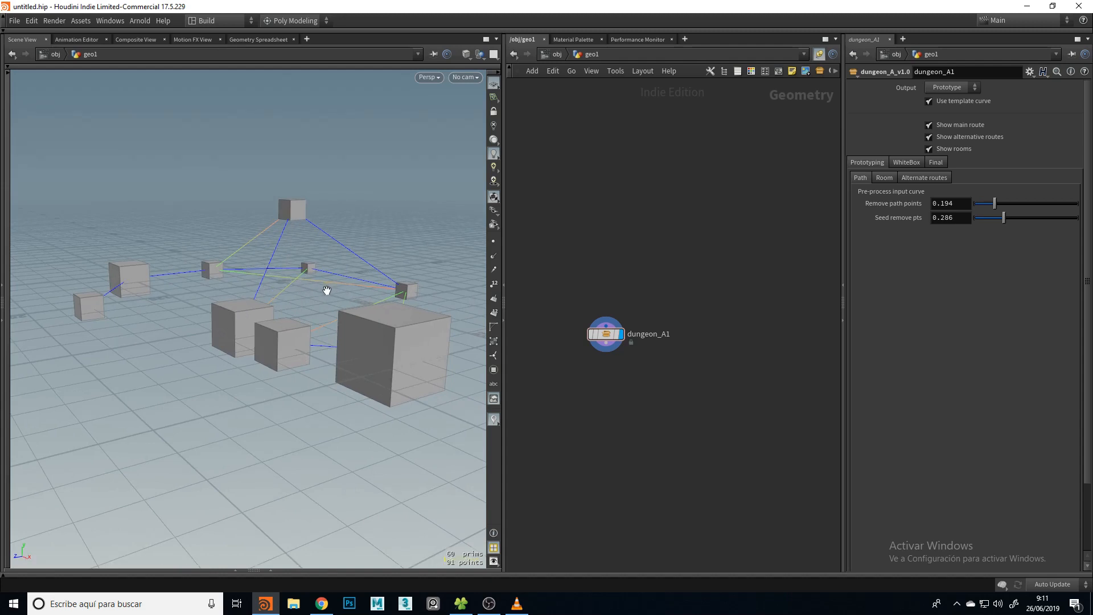
{"action": "left_click_drag", "start_coordinate": [476, 335], "coordinate": [247, 337]}
{"action": "left_click", "coordinate": [948, 125]}
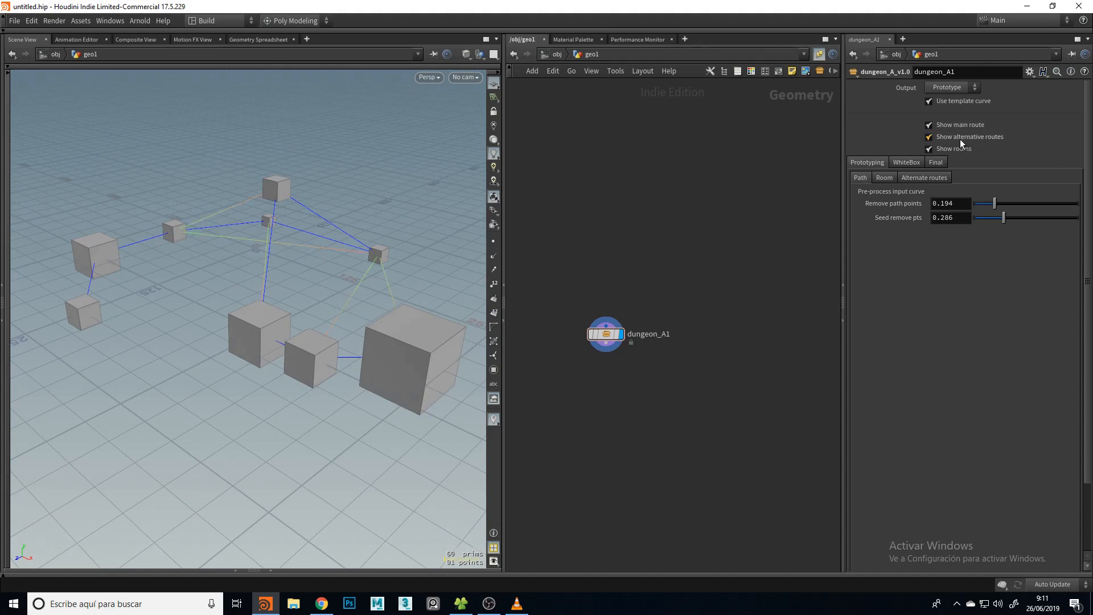
{"action": "left_click", "coordinate": [962, 149]}
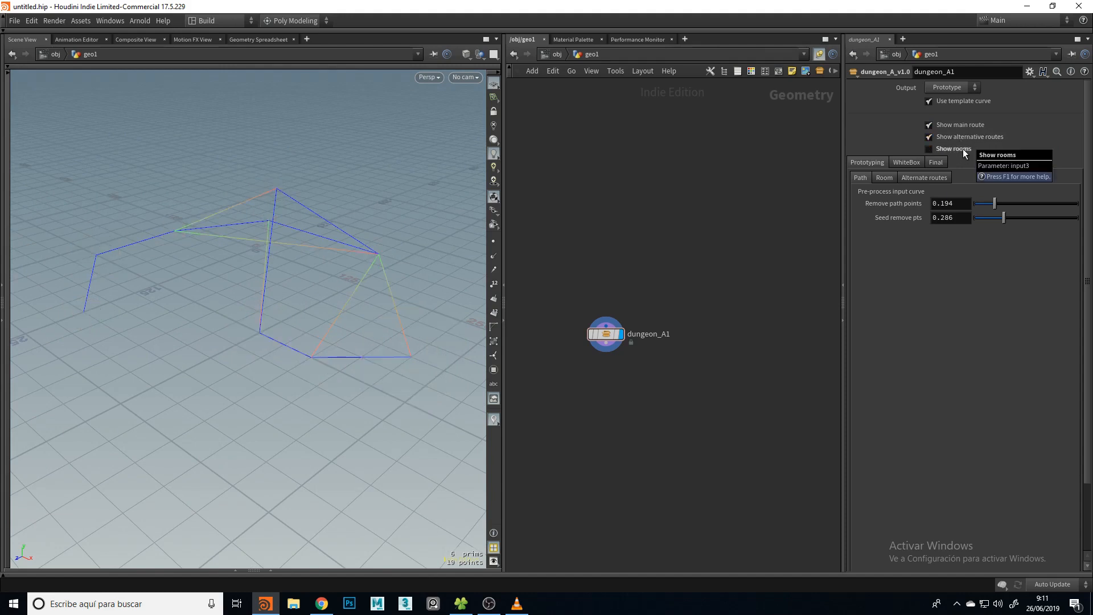
{"action": "left_click_drag", "start_coordinate": [395, 425], "coordinate": [224, 346]}
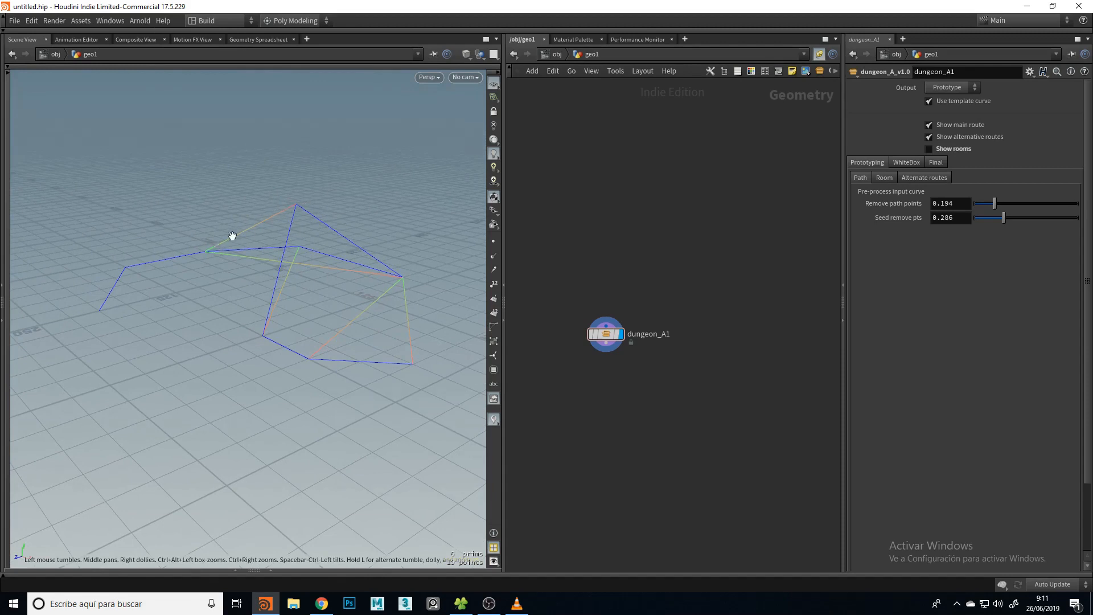
{"action": "mouse_move", "coordinate": [215, 259]}
{"action": "left_mouse_down"}
{"action": "mouse_move", "coordinate": [237, 244]}
{"action": "mouse_move", "coordinate": [205, 249]}
{"action": "mouse_move", "coordinate": [219, 251]}
{"action": "left_mouse_up"}
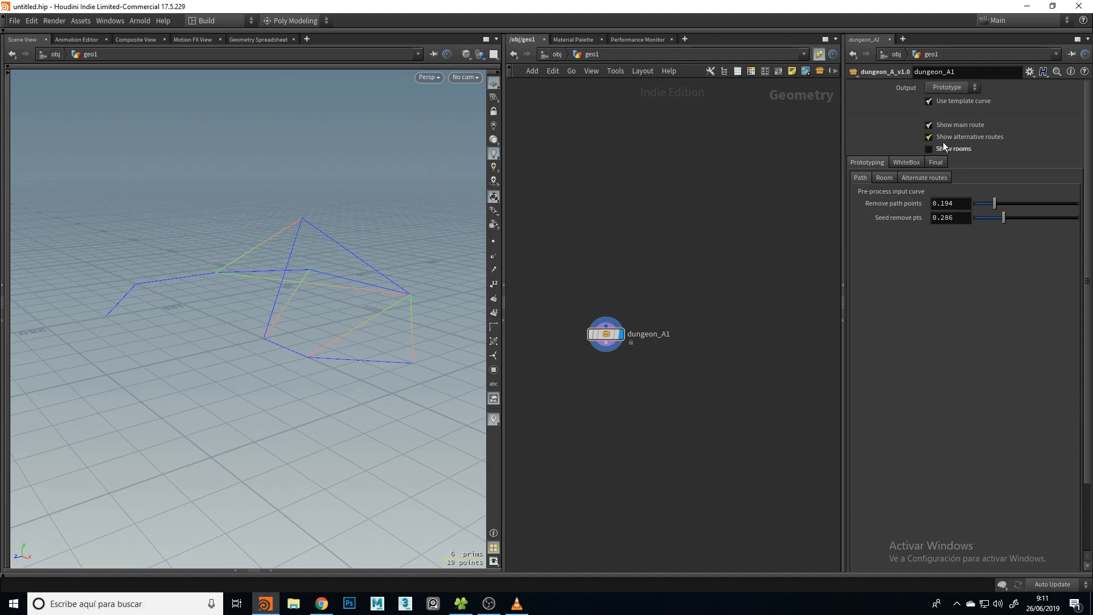
{"action": "left_click_drag", "start_coordinate": [344, 281], "coordinate": [213, 255]}
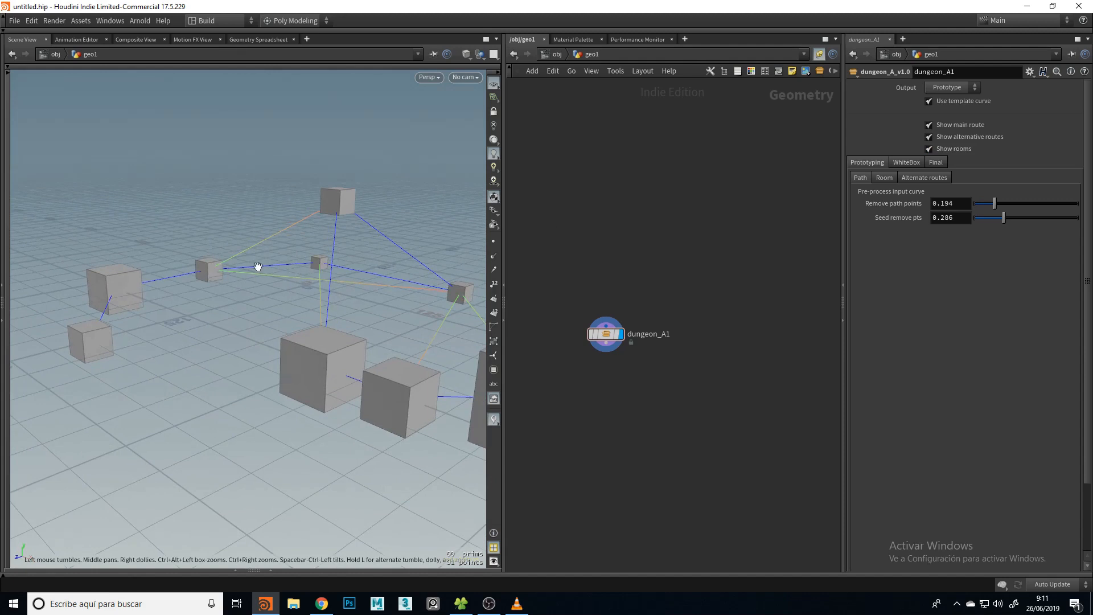
{"action": "mouse_move", "coordinate": [303, 264]}
{"action": "left_mouse_down"}
{"action": "mouse_move", "coordinate": [319, 302]}
{"action": "mouse_move", "coordinate": [311, 249]}
{"action": "left_mouse_up"}
{"action": "mouse_move", "coordinate": [219, 280]}
{"action": "left_mouse_down"}
{"action": "mouse_move", "coordinate": [205, 283]}
{"action": "mouse_move", "coordinate": [220, 271]}
{"action": "mouse_move", "coordinate": [201, 270]}
{"action": "mouse_move", "coordinate": [195, 282]}
{"action": "mouse_move", "coordinate": [223, 288]}
{"action": "left_mouse_up"}
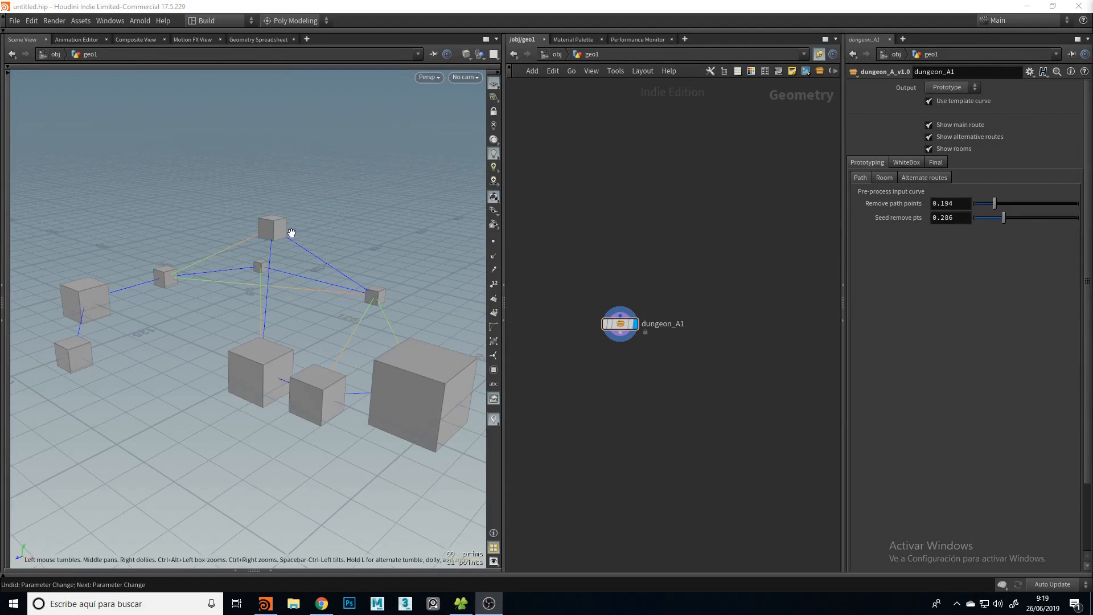
{"action": "left_click_drag", "start_coordinate": [324, 201], "coordinate": [330, 222]}
{"action": "right_click_drag", "start_coordinate": [329, 222], "coordinate": [181, 278]}
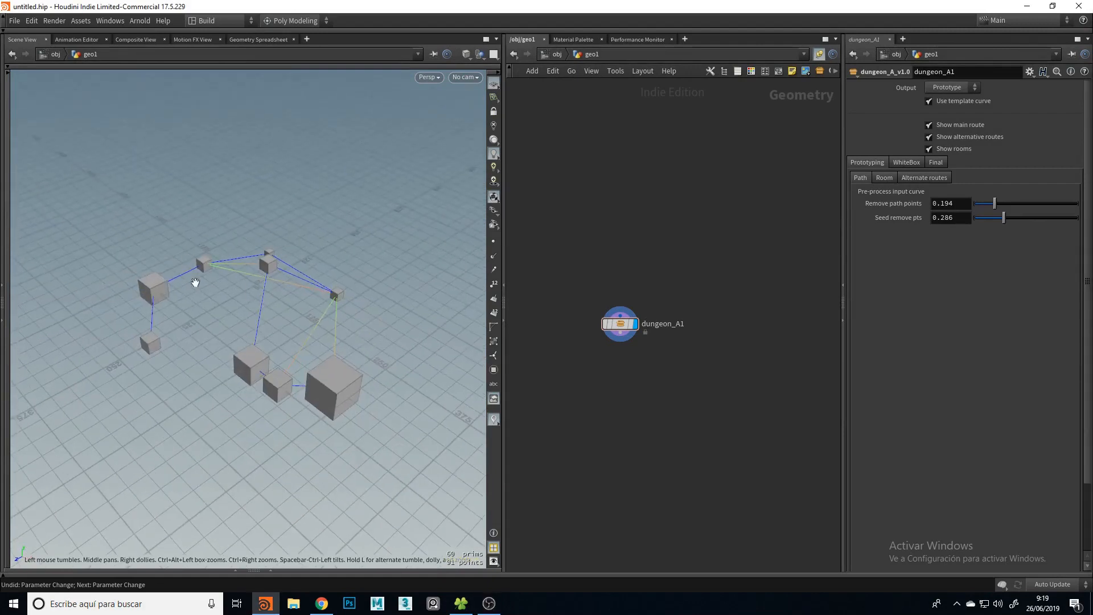
Add a Curve node to the geo1 network, just above the dungeon_A1 node
{"action": "middle_click_drag", "start_coordinate": [254, 286], "coordinate": [258, 266]}
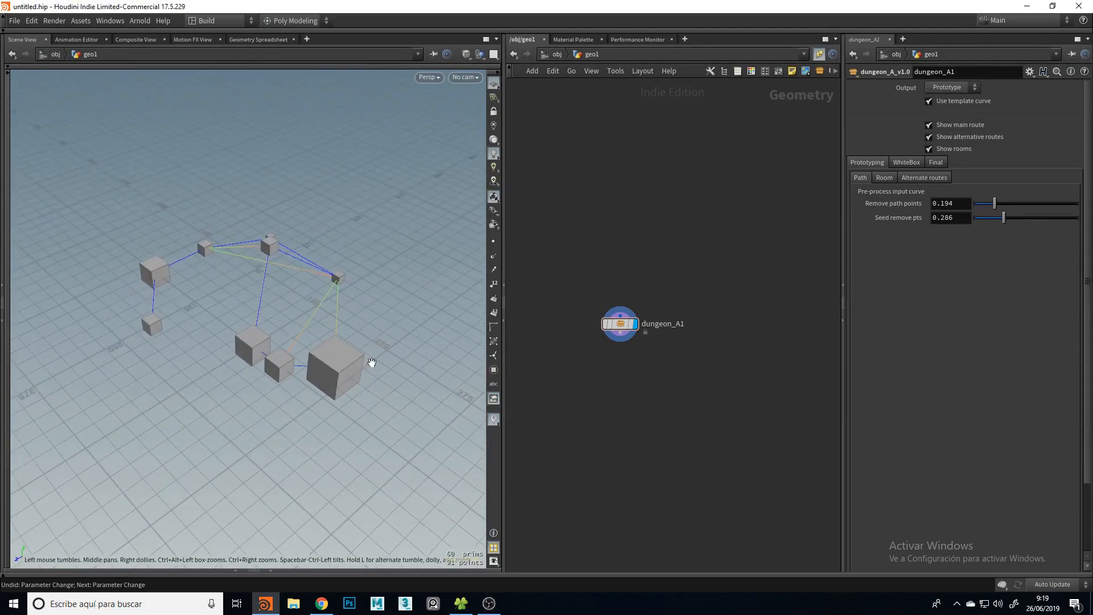
{"action": "key", "text": "Tab"}
{"action": "type", "text": "curve"}
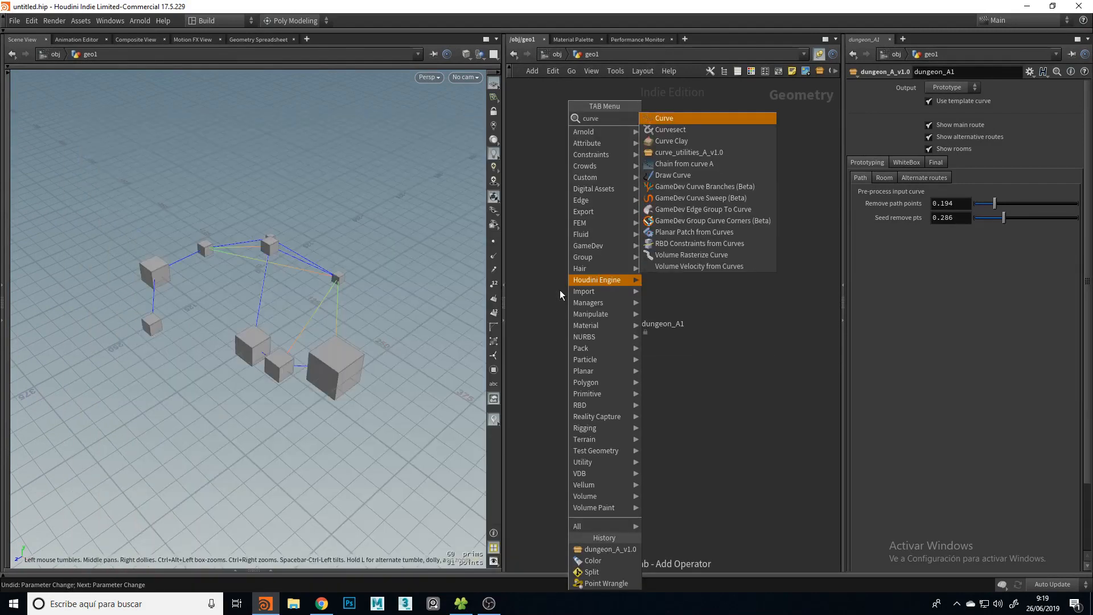
{"action": "key", "text": "Return"}
{"action": "left_click", "coordinate": [559, 289]}
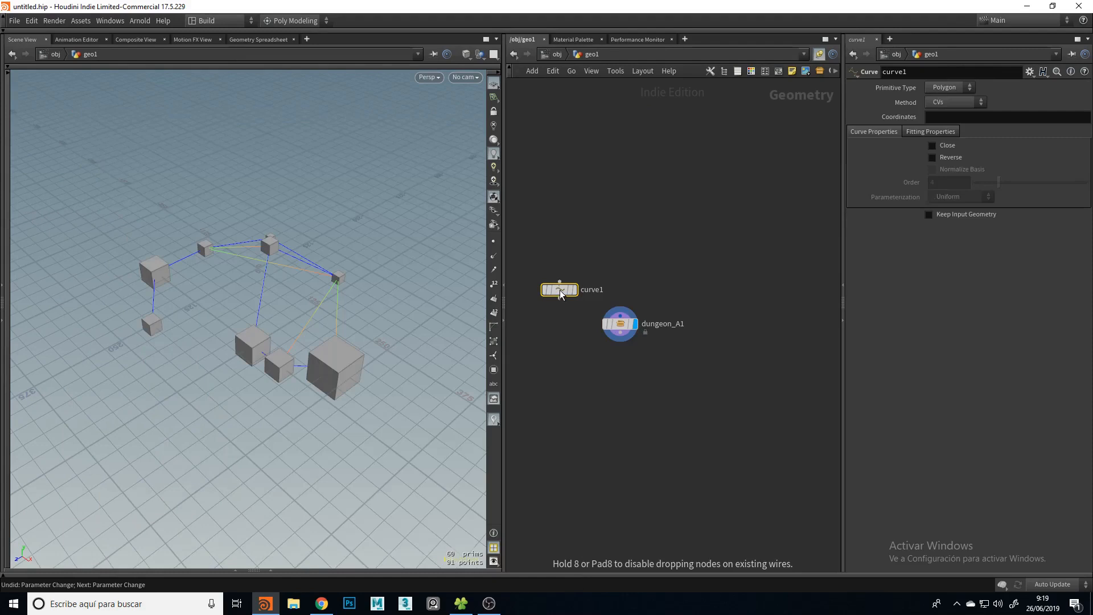
Reveal the hidden tool sidebar alongside the scene view, leaving the tree view collapsed
{"action": "left_click", "coordinate": [3, 324]}
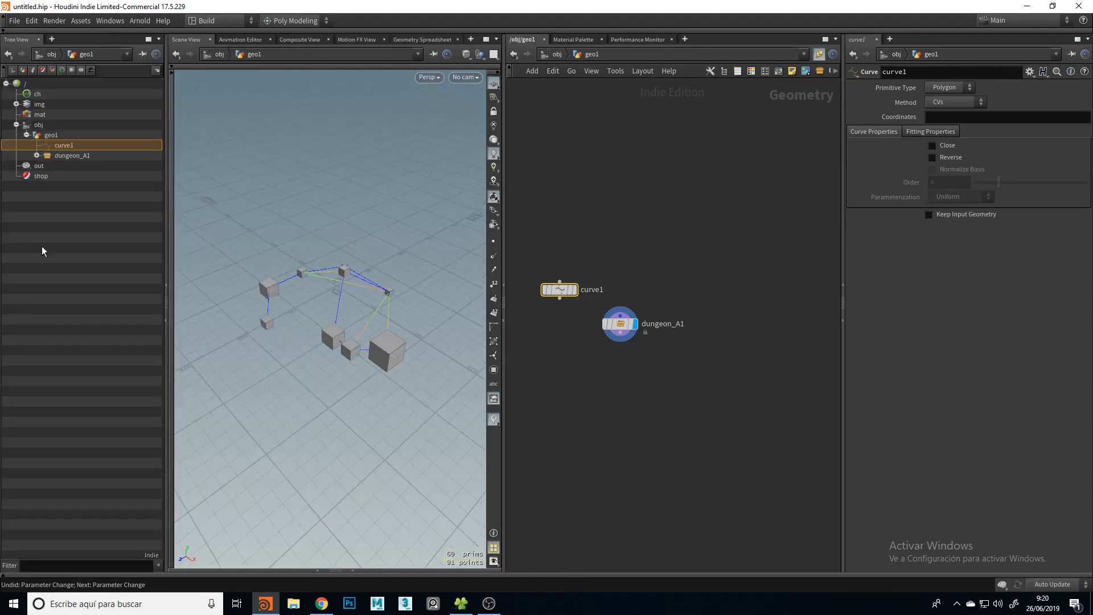
{"action": "left_click", "coordinate": [165, 285]}
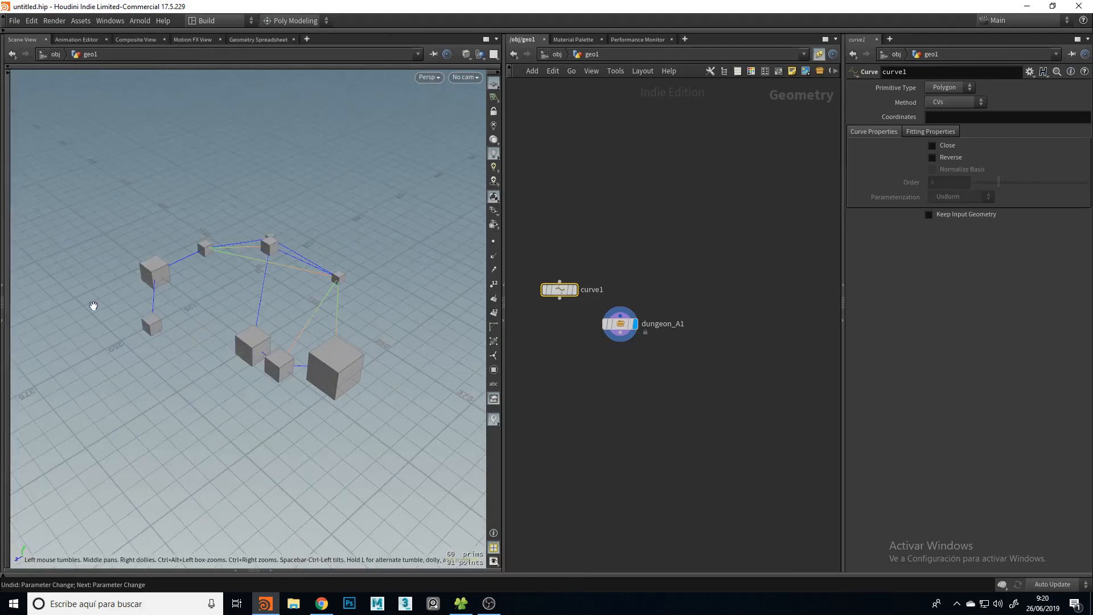
{"action": "left_click", "coordinate": [7, 330]}
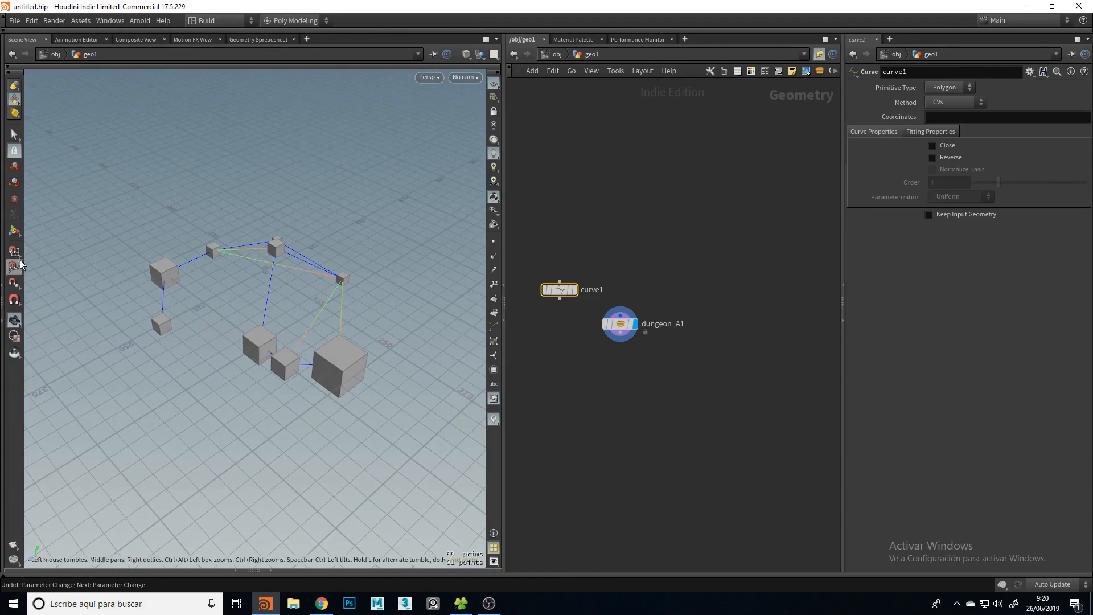
Display the curve1 node and draw an open 11-point polygon curve winding across the ground grid
{"action": "left_click_drag", "start_coordinate": [115, 291], "coordinate": [433, 308]}
{"action": "left_click", "coordinate": [559, 298]}
{"action": "left_click", "coordinate": [573, 289]}
{"action": "left_click_drag", "start_coordinate": [397, 363], "coordinate": [282, 421]}
{"action": "key", "text": "Return"}
{"action": "left_click", "coordinate": [281, 445]}
{"action": "left_click", "coordinate": [105, 334]}
{"action": "left_click", "coordinate": [135, 254]}
{"action": "left_click", "coordinate": [189, 274]}
{"action": "left_click", "coordinate": [164, 298]}
{"action": "left_click", "coordinate": [225, 298]}
{"action": "left_click", "coordinate": [249, 212]}
{"action": "left_click", "coordinate": [384, 240]}
{"action": "left_click", "coordinate": [418, 349]}
{"action": "left_click", "coordinate": [397, 379]}
{"action": "left_click", "coordinate": [310, 359]}
{"action": "key", "text": "Return"}
Move several of the curve's points, including its start point, to different heights to make the path three-dimensional
{"action": "left_click_drag", "start_coordinate": [312, 324], "coordinate": [307, 356], "text": "alt"}
{"action": "left_click", "coordinate": [382, 296]}
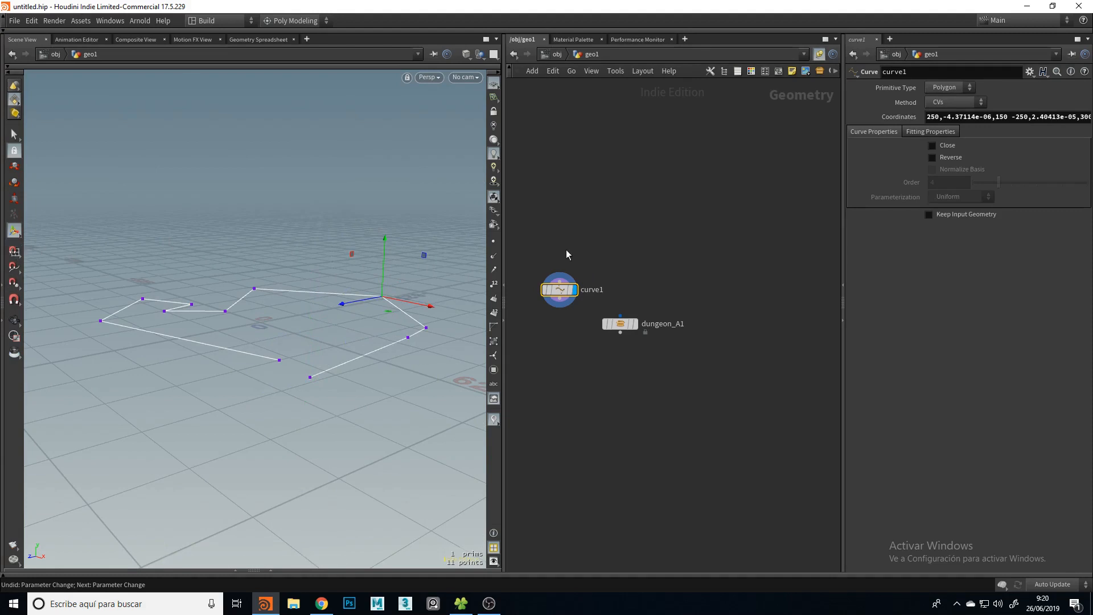
{"action": "left_click_drag", "start_coordinate": [383, 261], "coordinate": [386, 207]}
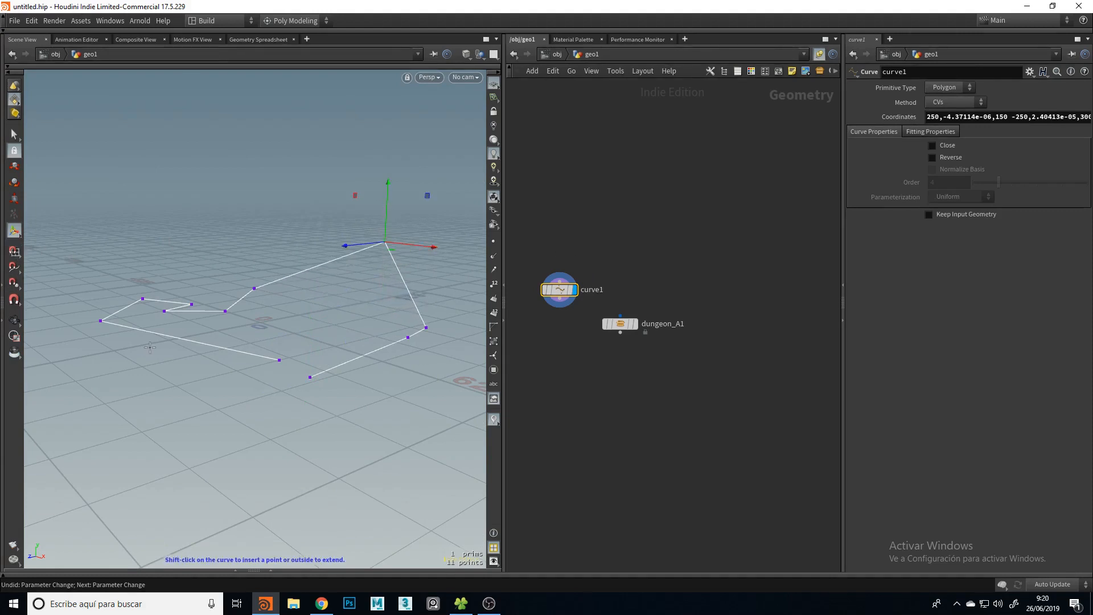
{"action": "left_click", "coordinate": [226, 311]}
{"action": "left_click_drag", "start_coordinate": [224, 273], "coordinate": [456, 281]}
{"action": "key", "text": "Escape"}
{"action": "key", "text": "Return"}
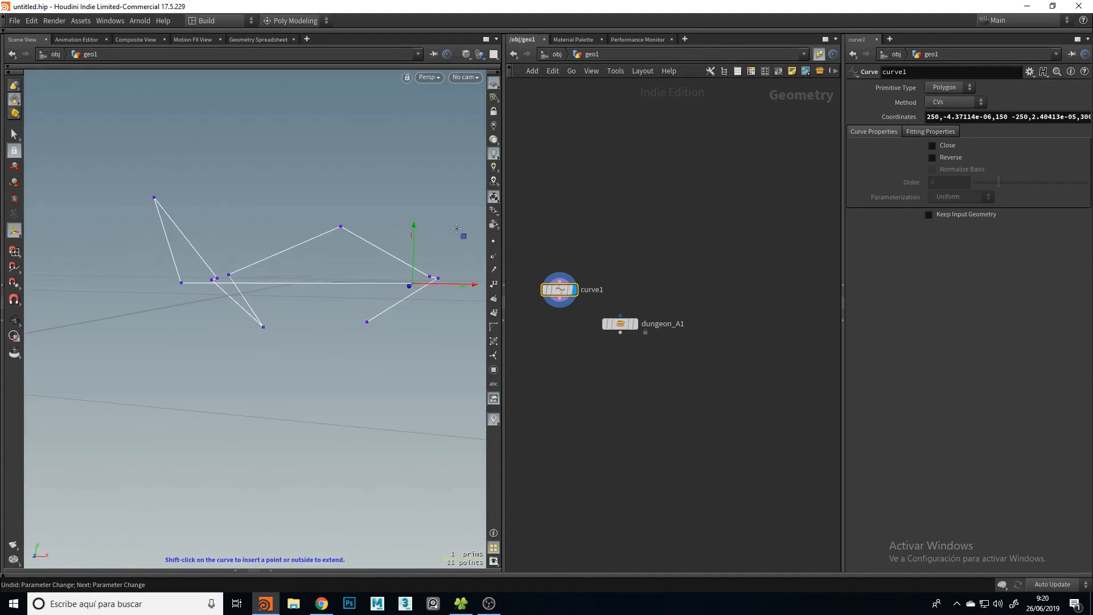
{"action": "left_click_drag", "start_coordinate": [462, 239], "coordinate": [295, 351]}
{"action": "key", "text": "Escape"}
{"action": "left_click", "coordinate": [321, 347]}
{"action": "left_click_drag", "start_coordinate": [324, 306], "coordinate": [267, 227]}
Connect curve1 to the input of dungeon_A1, display dungeon_A1 and align it directly below the curve node
{"action": "left_click_drag", "start_coordinate": [566, 305], "coordinate": [620, 316]}
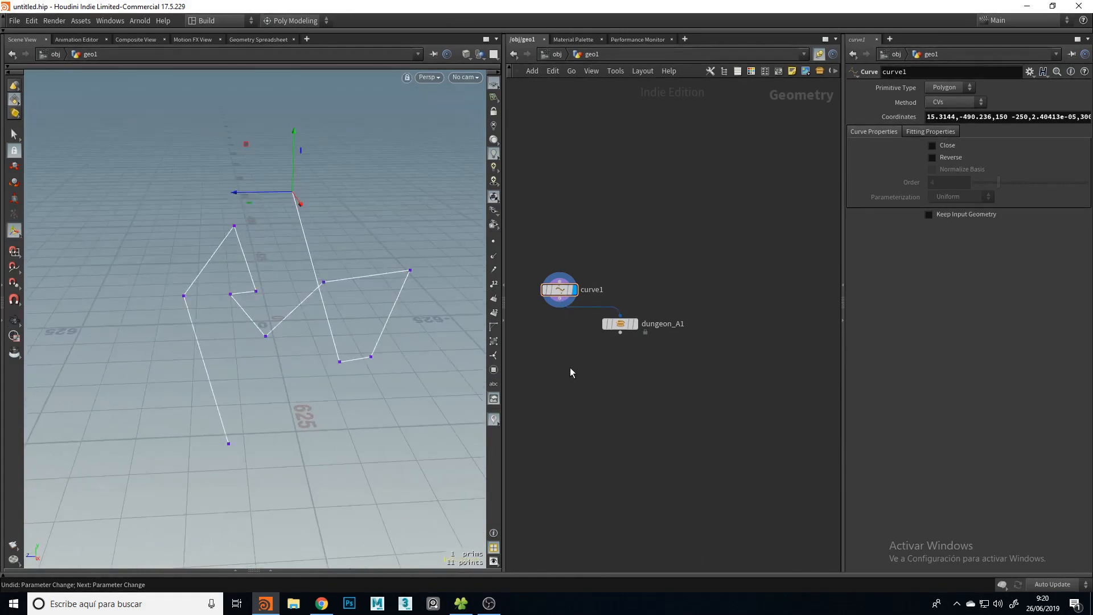
{"action": "left_click", "coordinate": [634, 323]}
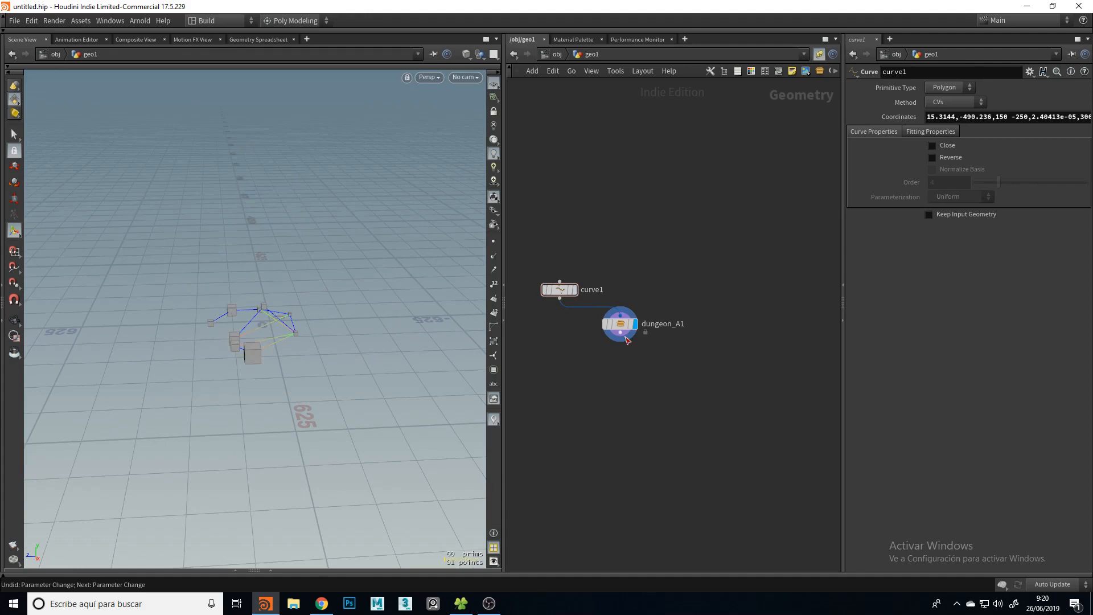
{"action": "left_click_drag", "start_coordinate": [623, 332], "coordinate": [563, 336]}
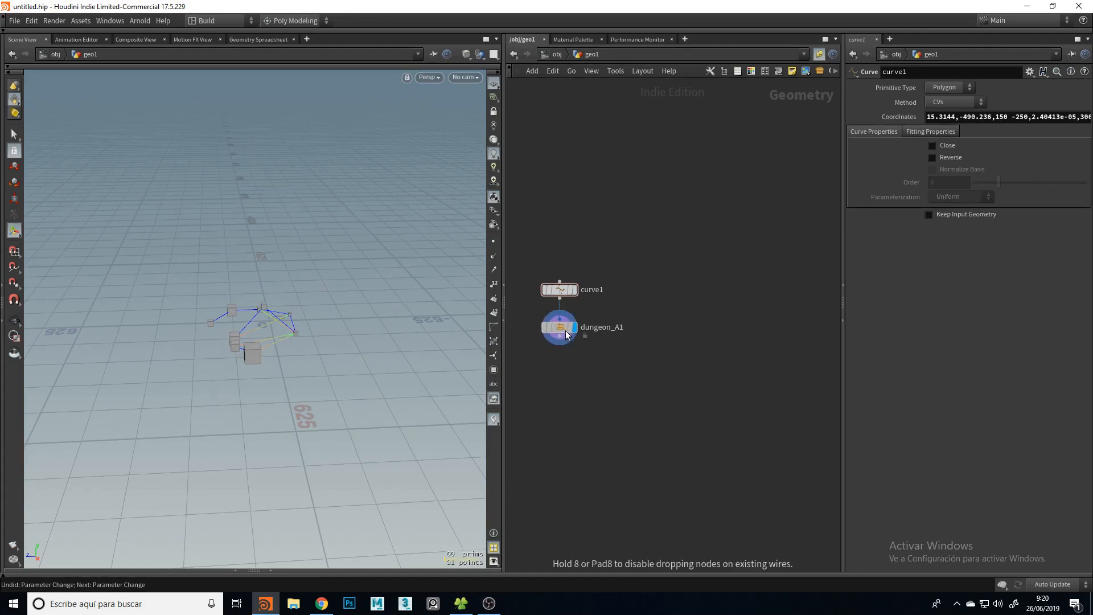
Show curve1 as a template guide behind the displayed dungeon_A1 geometry to compare them
{"action": "left_click", "coordinate": [574, 289]}
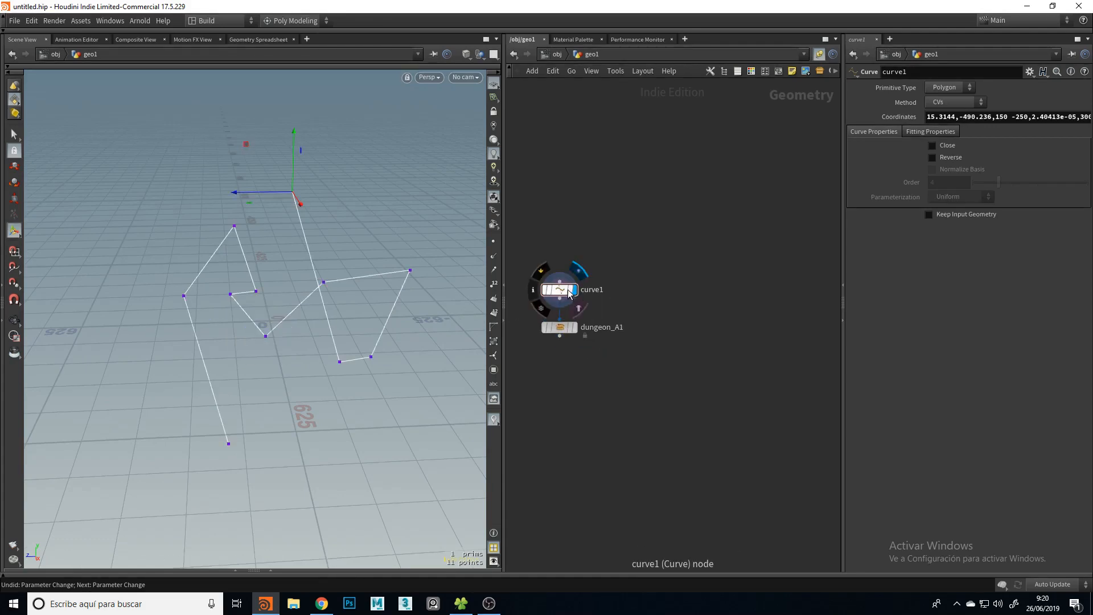
{"action": "left_click", "coordinate": [579, 308]}
{"action": "left_click", "coordinate": [574, 328]}
{"action": "left_click_drag", "start_coordinate": [290, 305], "coordinate": [390, 329]}
Turn off Use template curve on dungeon_A1 so it follows the drawn curve, and clear curve1's template flag
{"action": "left_click", "coordinate": [624, 328]}
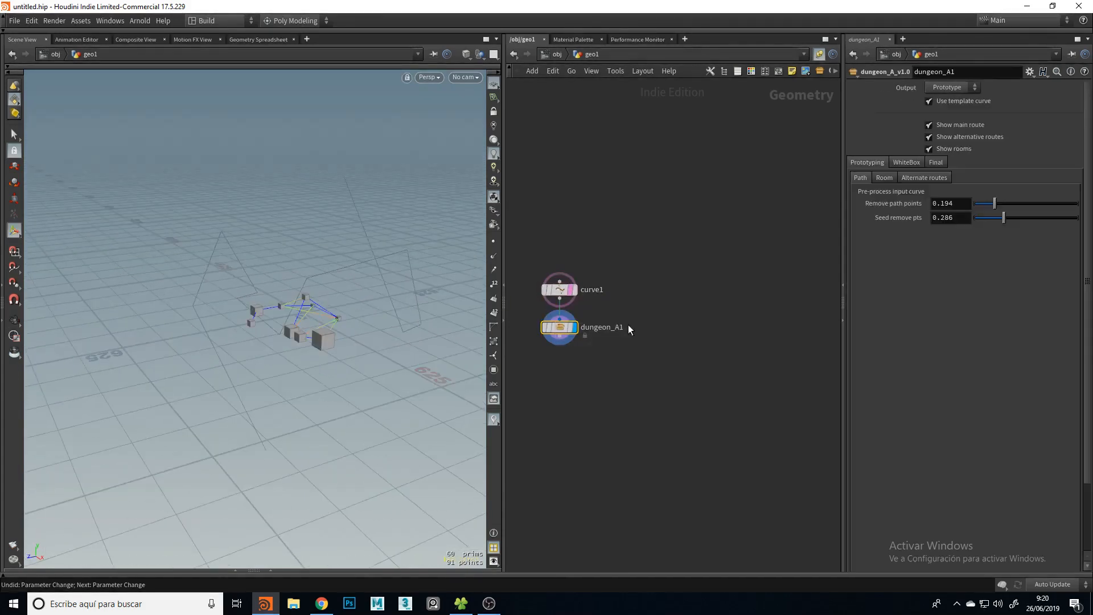
{"action": "left_click", "coordinate": [929, 102]}
{"action": "key", "text": "Escape"}
{"action": "left_click_drag", "start_coordinate": [268, 341], "coordinate": [300, 337]}
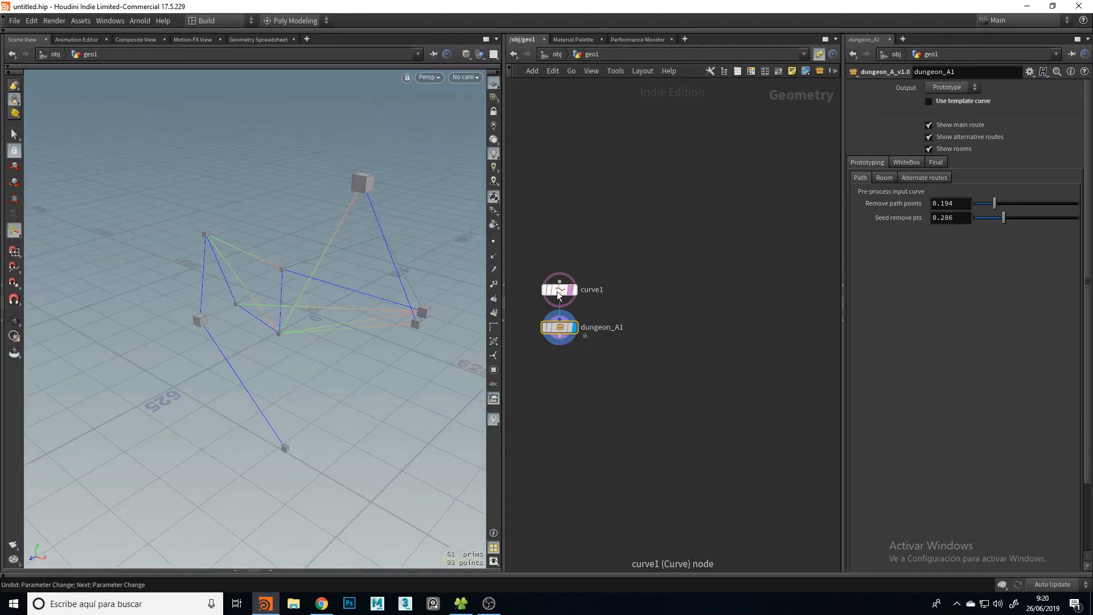
{"action": "key", "text": "Escape"}
Examine the prototype rooms and the main and alternative routes built along the drawn curve from several angles
{"action": "left_click_drag", "start_coordinate": [302, 295], "coordinate": [286, 324]}
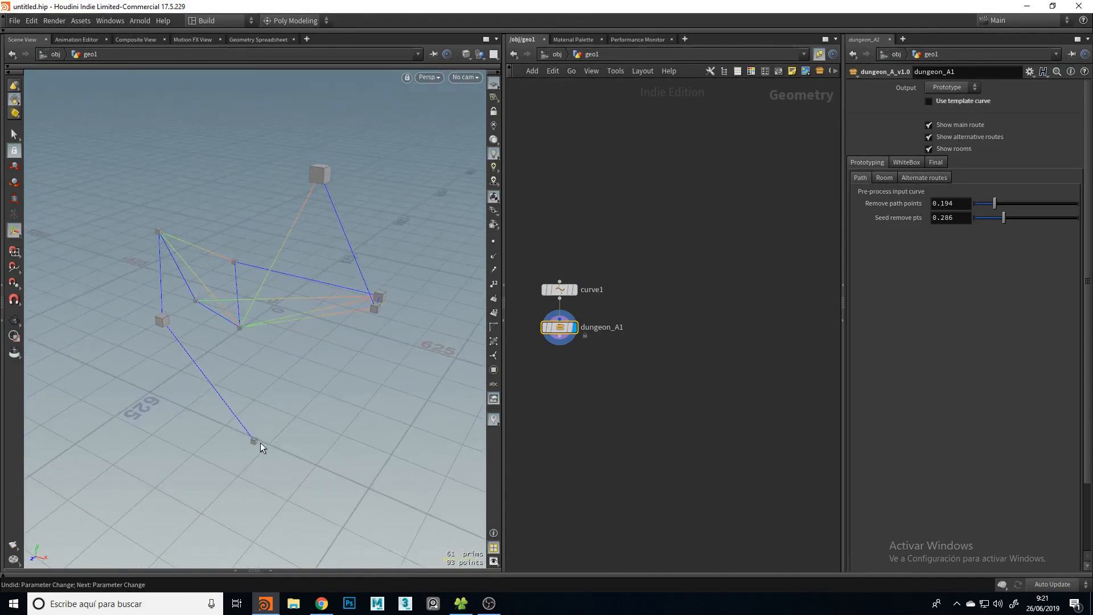
{"action": "left_click_drag", "start_coordinate": [269, 396], "coordinate": [257, 428]}
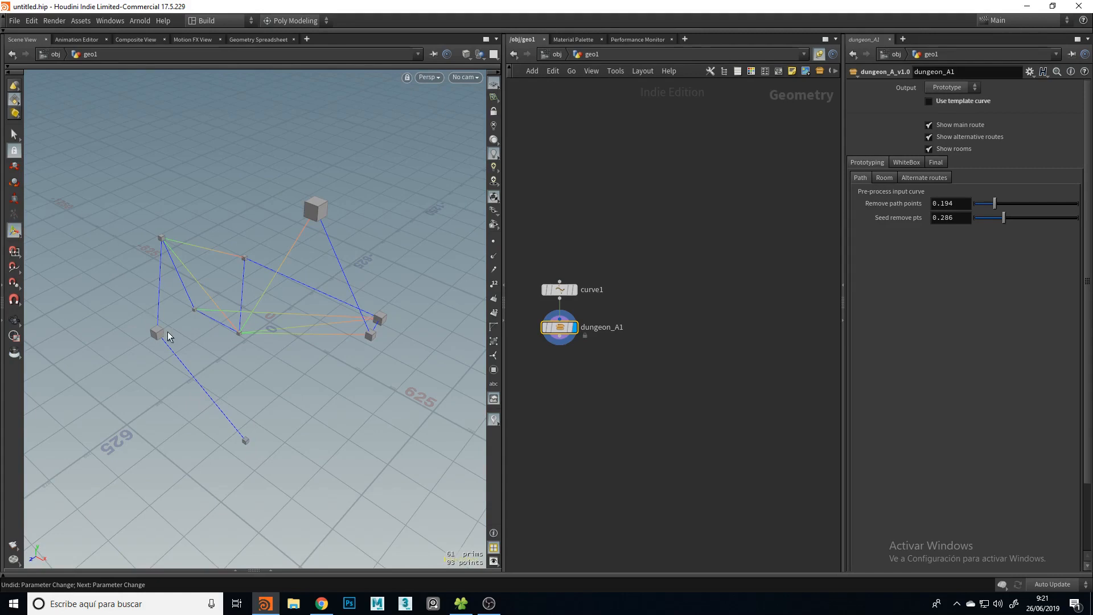
{"action": "left_click_drag", "start_coordinate": [237, 334], "coordinate": [126, 303]}
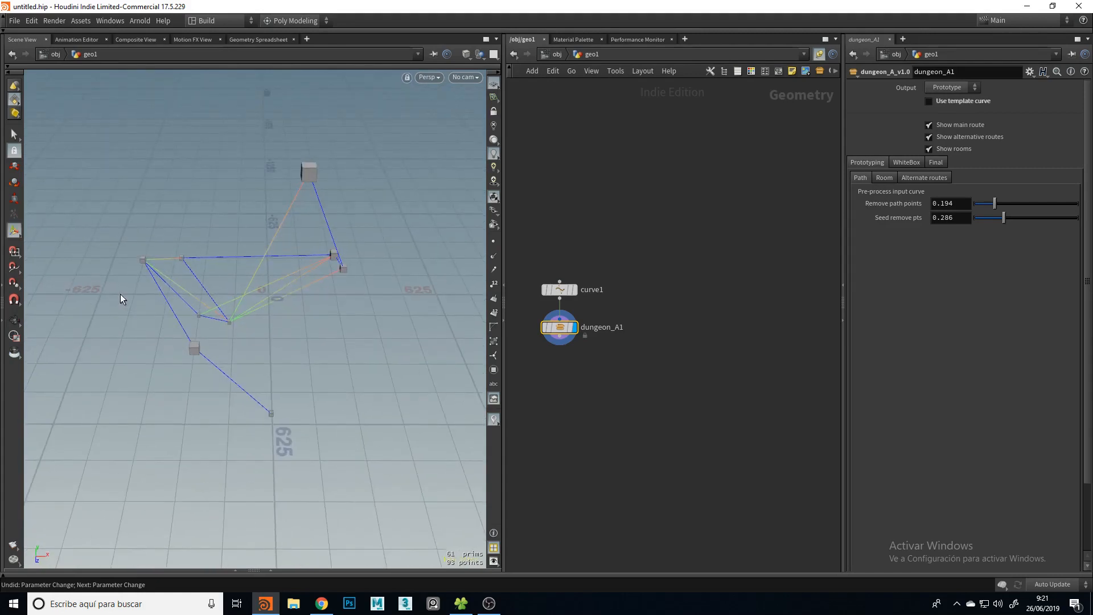
{"action": "left_click_drag", "start_coordinate": [390, 285], "coordinate": [387, 316]}
{"action": "left_click_drag", "start_coordinate": [269, 305], "coordinate": [353, 230]}
{"action": "left_click_drag", "start_coordinate": [261, 244], "coordinate": [274, 284]}
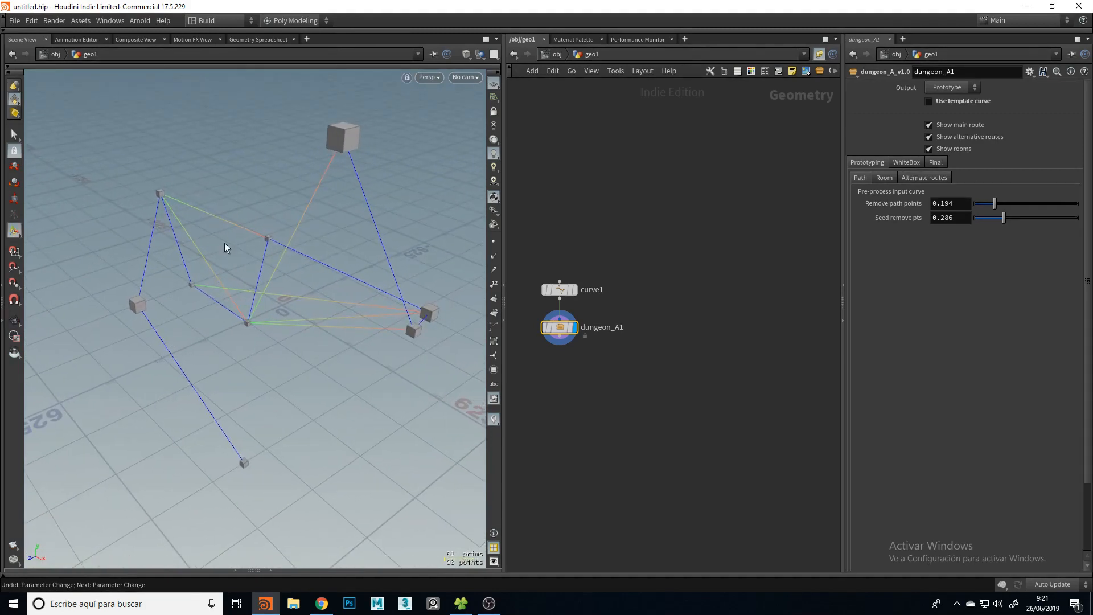
{"action": "key", "text": "Escape"}
{"action": "left_click_drag", "start_coordinate": [263, 281], "coordinate": [240, 261]}
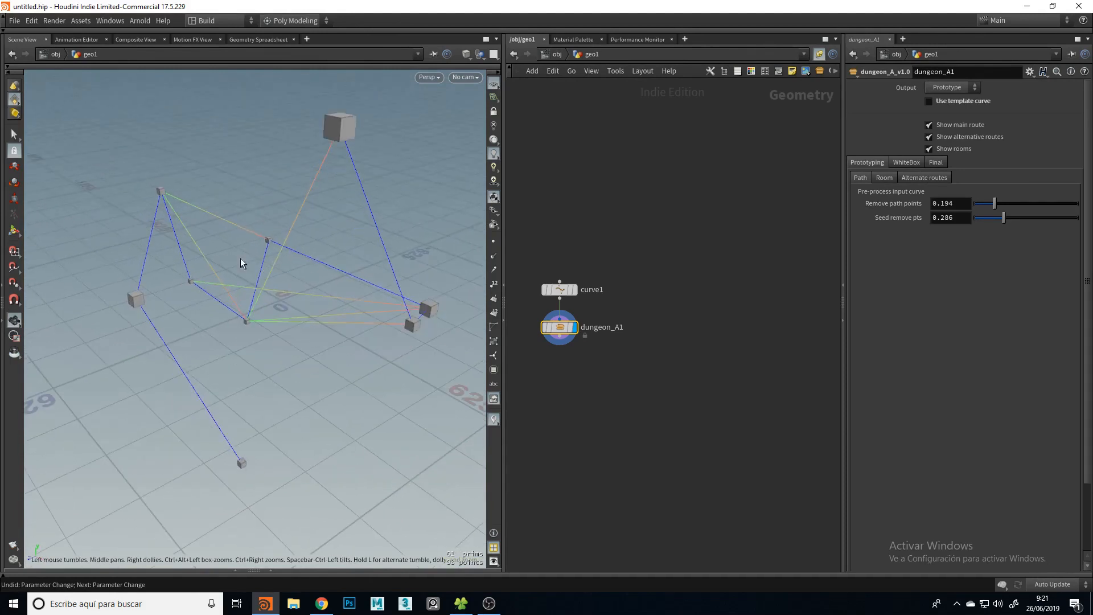
{"action": "left_click", "coordinate": [569, 325]}
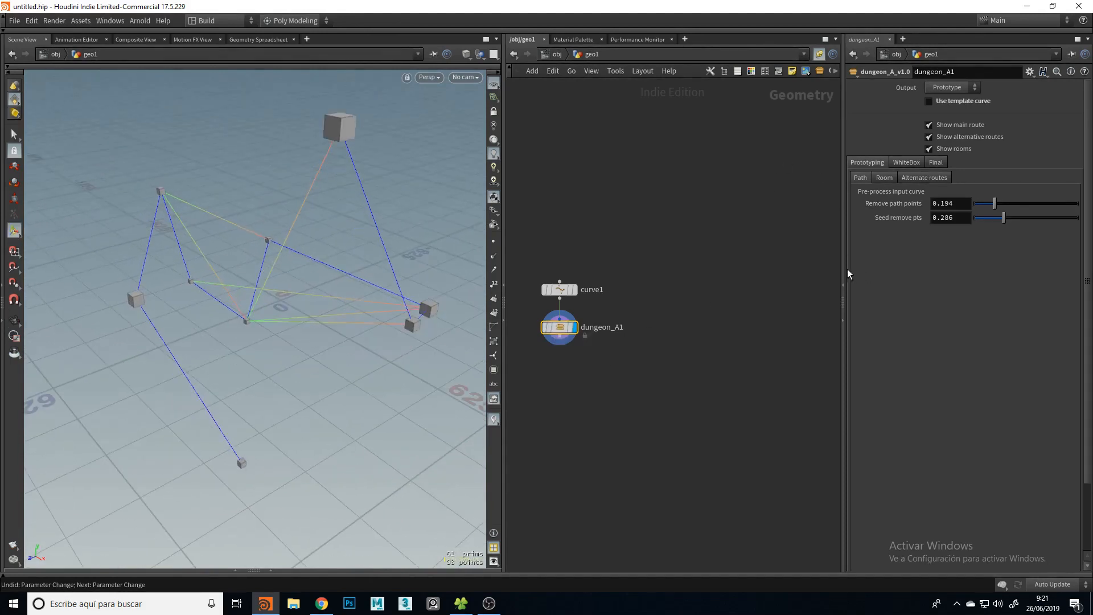
Widen the scene view pane and bring both nodes back into view in the narrowed network pane
{"action": "left_click_drag", "start_coordinate": [842, 269], "coordinate": [797, 268]}
{"action": "mouse_move", "coordinate": [503, 259]}
{"action": "left_mouse_down"}
{"action": "mouse_move", "coordinate": [642, 256]}
{"action": "mouse_move", "coordinate": [622, 257]}
{"action": "left_mouse_up"}
{"action": "left_click_drag", "start_coordinate": [569, 260], "coordinate": [532, 274], "text": "alt"}
{"action": "middle_click_drag", "start_coordinate": [759, 304], "coordinate": [819, 294]}
{"action": "left_click_drag", "start_coordinate": [690, 349], "coordinate": [741, 302]}
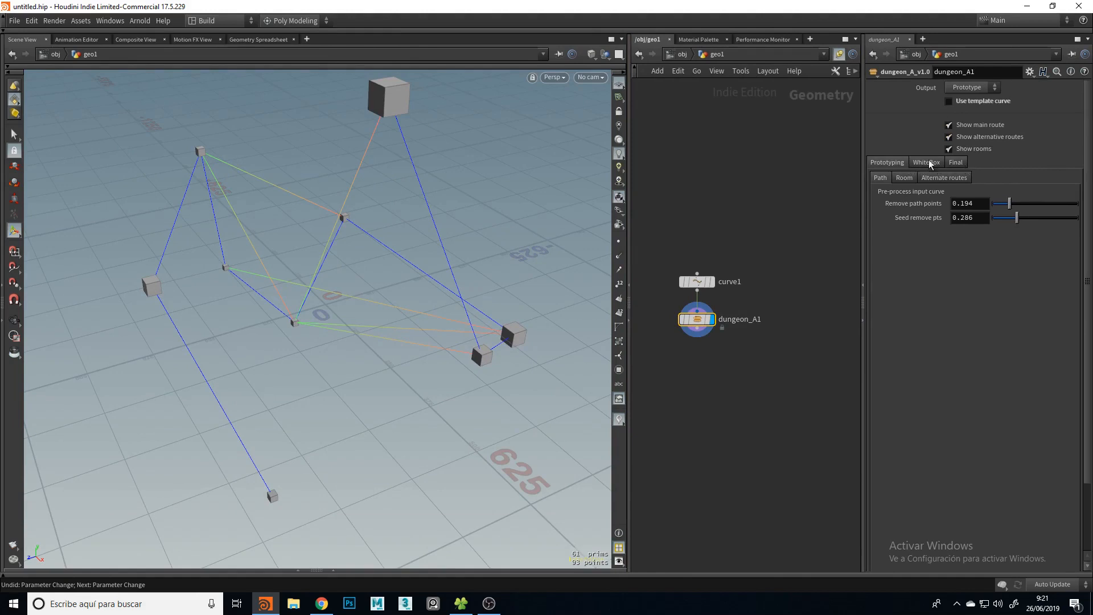
Set the dungeon's Output to Whitebox and inspect the solid corridors between the rooms
{"action": "left_click", "coordinate": [975, 88]}
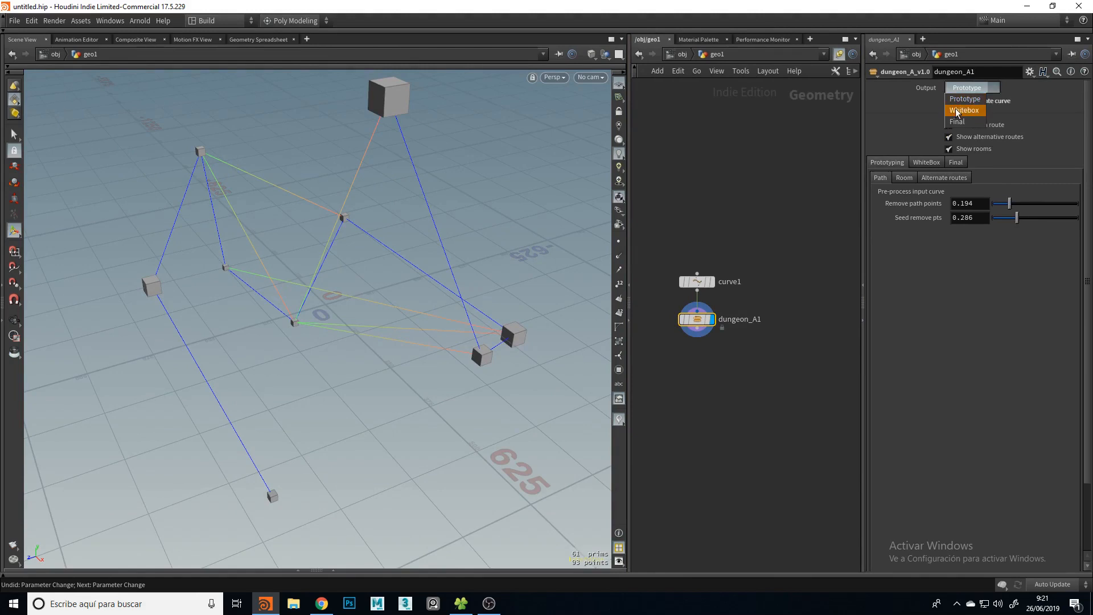
{"action": "left_click", "coordinate": [960, 112]}
{"action": "key", "text": "Escape"}
{"action": "left_click_drag", "start_coordinate": [517, 207], "coordinate": [404, 226]}
{"action": "mouse_move", "coordinate": [394, 215]}
{"action": "right_mouse_down", "text": "alt"}
{"action": "mouse_move", "coordinate": [373, 229]}
{"action": "mouse_move", "coordinate": [391, 219]}
{"action": "right_mouse_up", "text": "alt"}
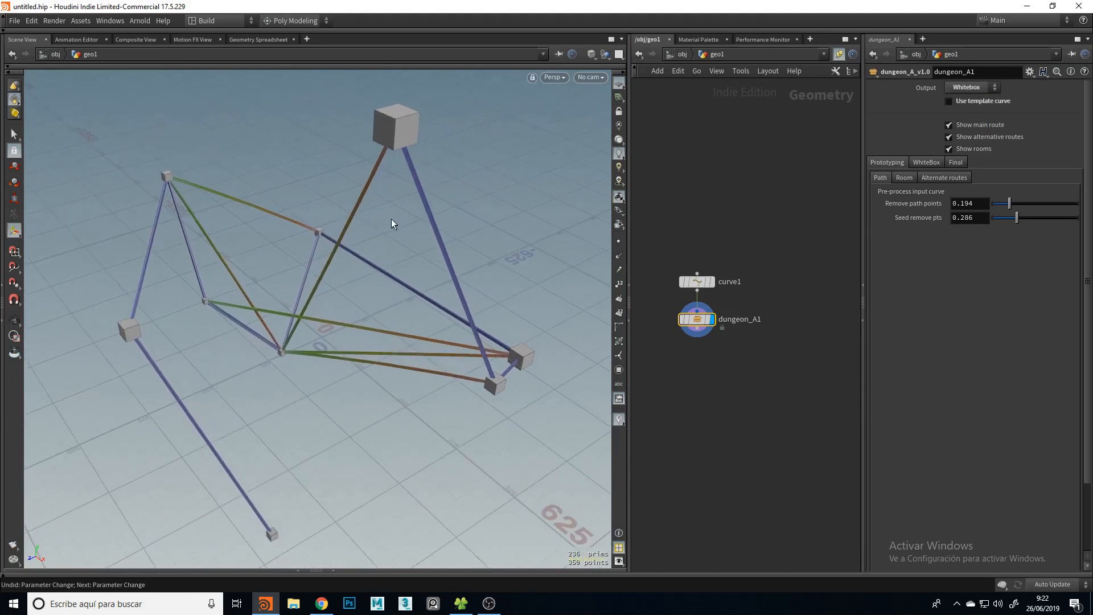
Set the dungeon's Output to Final and inspect the detailed rooms and corridors up close
{"action": "left_click", "coordinate": [971, 88]}
{"action": "left_click", "coordinate": [960, 122]}
{"action": "key", "text": "Escape"}
{"action": "left_click_drag", "start_coordinate": [391, 164], "coordinate": [357, 219]}
{"action": "right_click_drag", "start_coordinate": [379, 188], "coordinate": [373, 263]}
{"action": "left_click_drag", "start_coordinate": [373, 263], "coordinate": [278, 285]}
{"action": "right_click_drag", "start_coordinate": [279, 285], "coordinate": [347, 419]}
{"action": "left_click_drag", "start_coordinate": [346, 419], "coordinate": [337, 305]}
Reload the current Build desktop to restore the side-by-side pane layout
{"action": "left_click_drag", "start_coordinate": [629, 473], "coordinate": [592, 473]}
{"action": "right_click", "coordinate": [592, 473]}
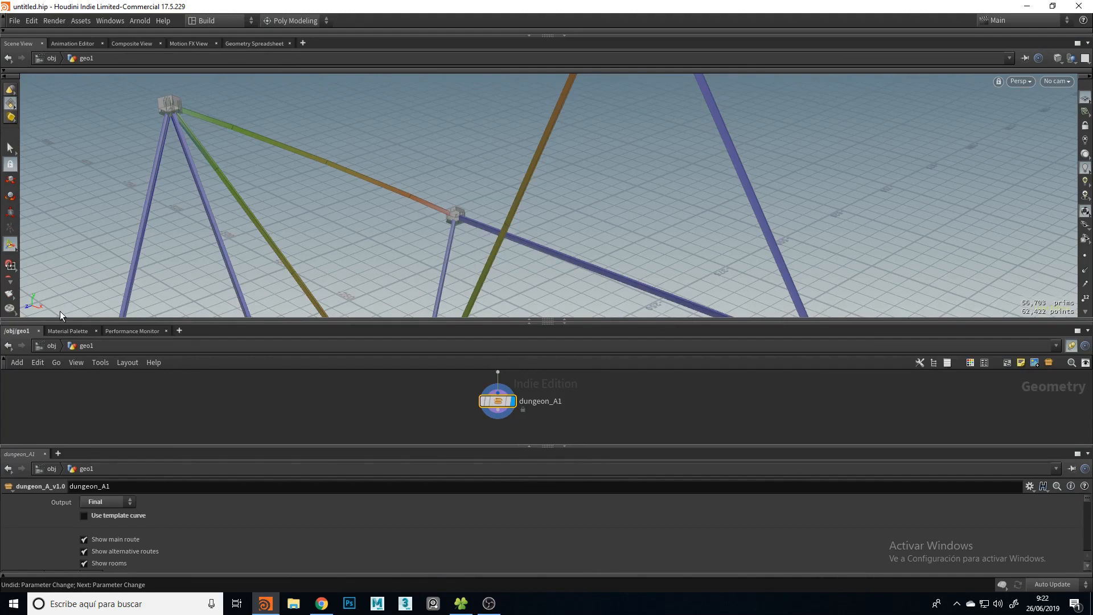
{"action": "left_click", "coordinate": [208, 22]}
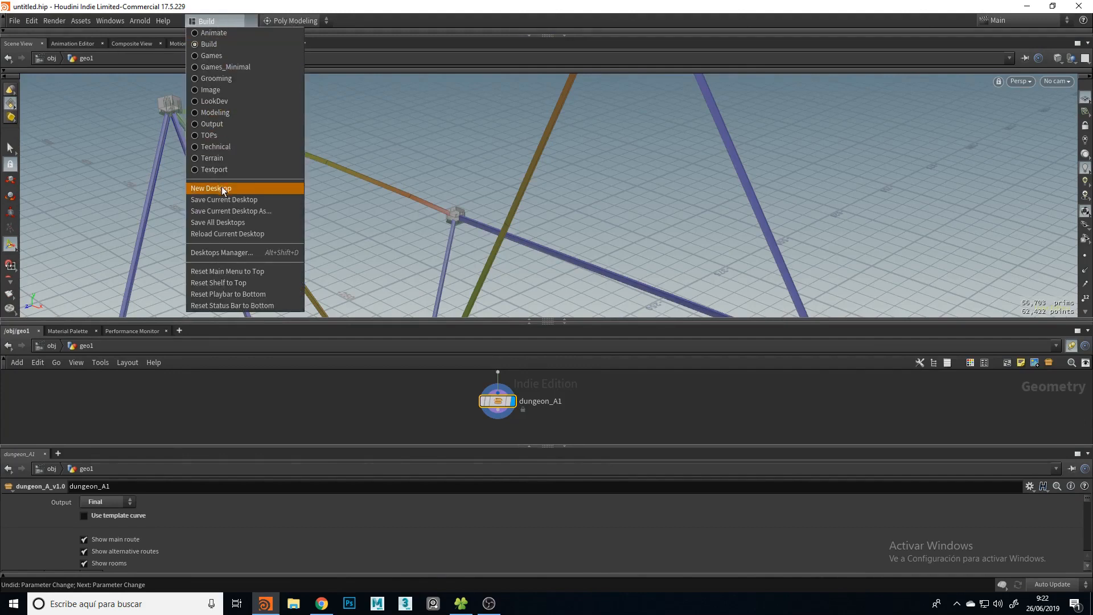
{"action": "left_click", "coordinate": [228, 233]}
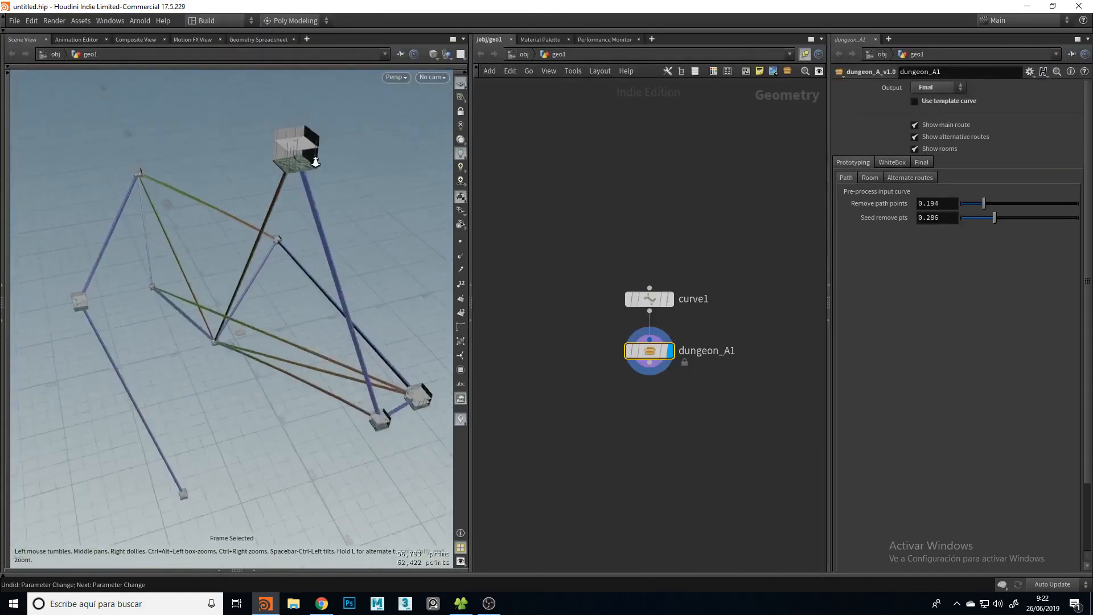
Examine the highest room's detailed floor, walls and columns up close, along with the overall final dungeon
{"action": "key", "text": "f"}
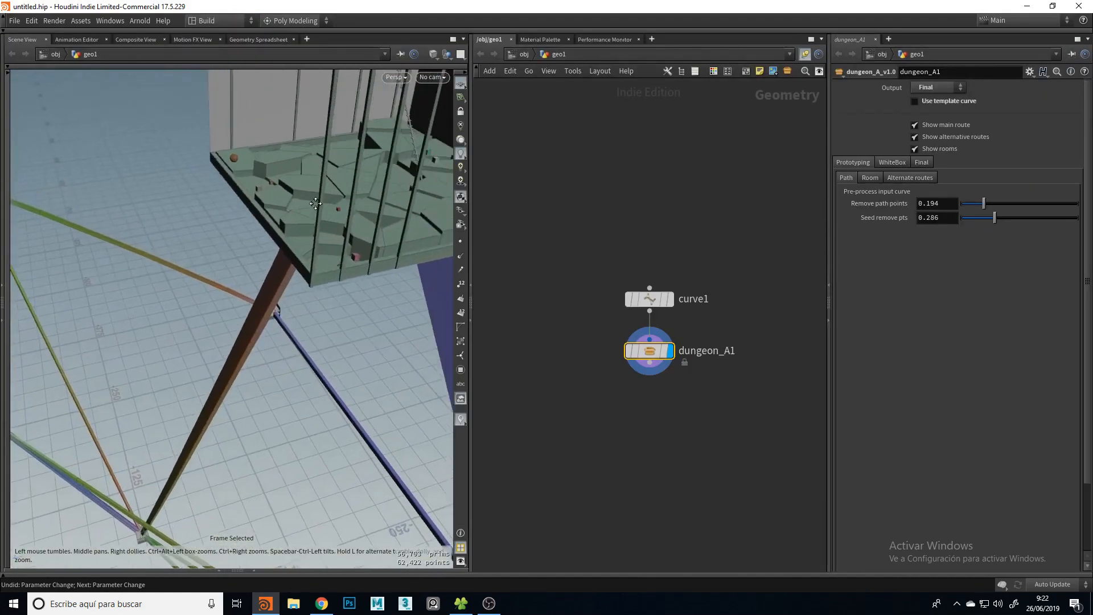
{"action": "left_click_drag", "start_coordinate": [296, 246], "coordinate": [258, 192]}
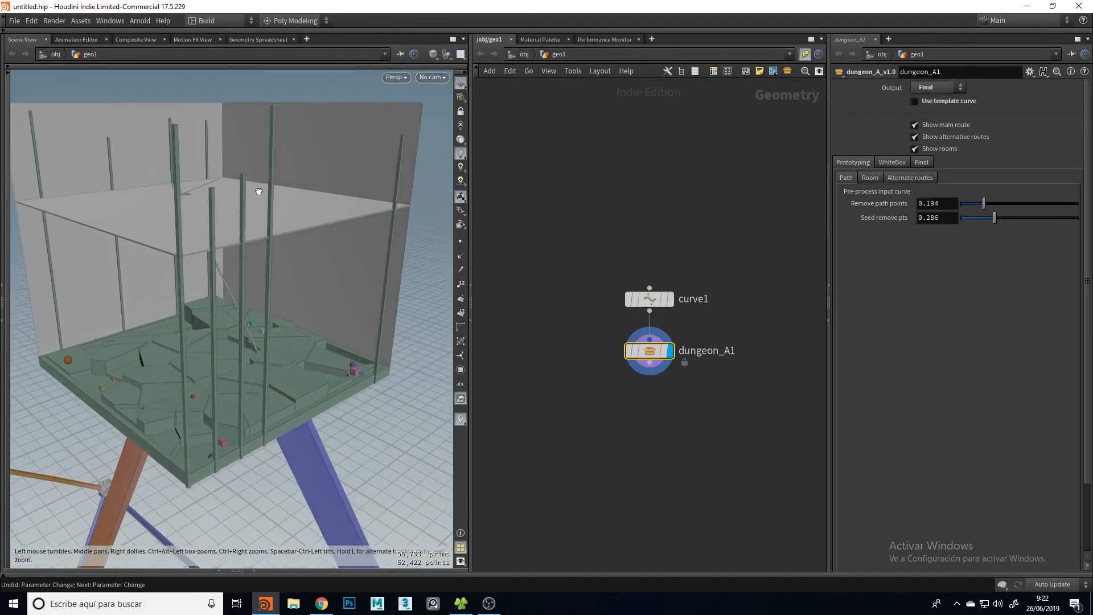
{"action": "right_click_drag", "start_coordinate": [270, 237], "coordinate": [129, 398]}
{"action": "left_click_drag", "start_coordinate": [171, 318], "coordinate": [319, 370]}
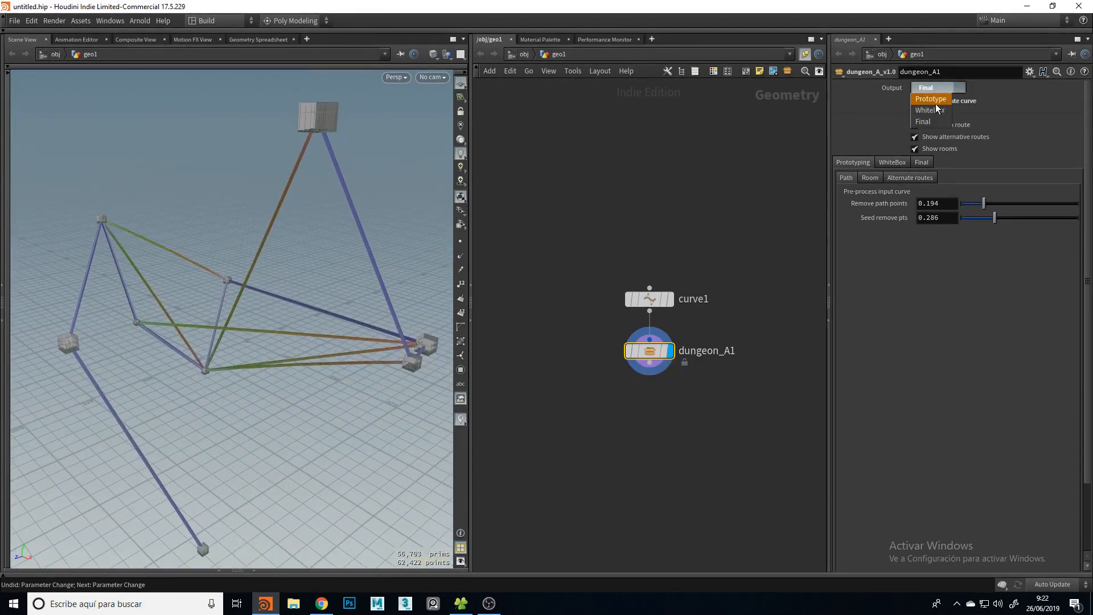
Set the dungeon's Output to Prototype and view its simplified rooms and routes
{"action": "left_click", "coordinate": [941, 102]}
{"action": "left_click_drag", "start_coordinate": [226, 324], "coordinate": [263, 314]}
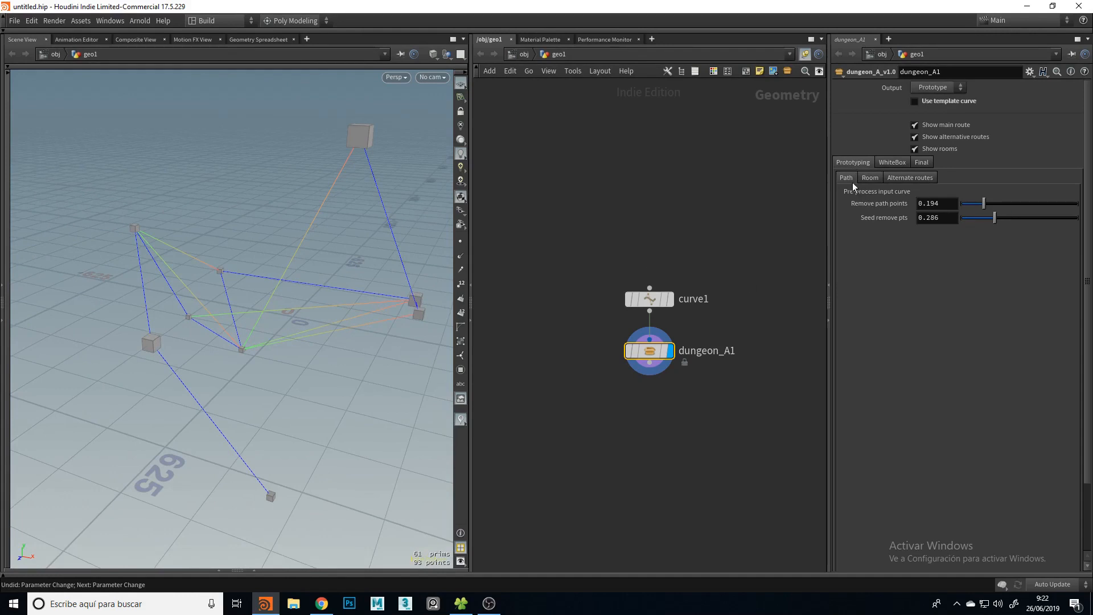
{"action": "left_click_drag", "start_coordinate": [217, 319], "coordinate": [245, 320]}
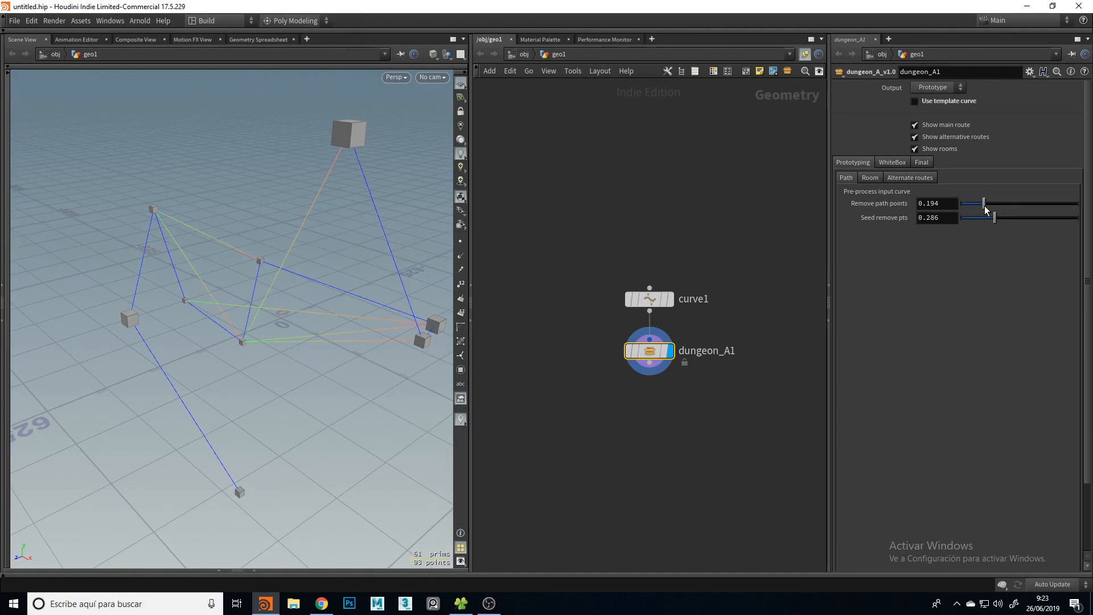
Set Remove path points to 0.431 and Seed remove pts to 0.569, and inspect the altered dungeon path
{"action": "left_click_drag", "start_coordinate": [984, 208], "coordinate": [1027, 219]}
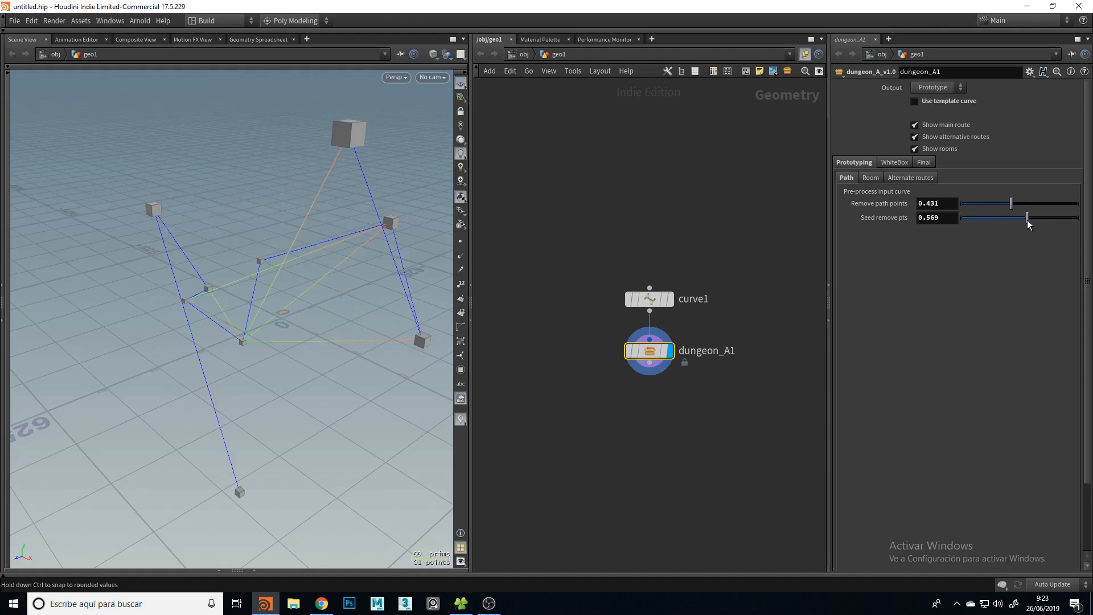
{"action": "left_click_drag", "start_coordinate": [237, 244], "coordinate": [265, 284]}
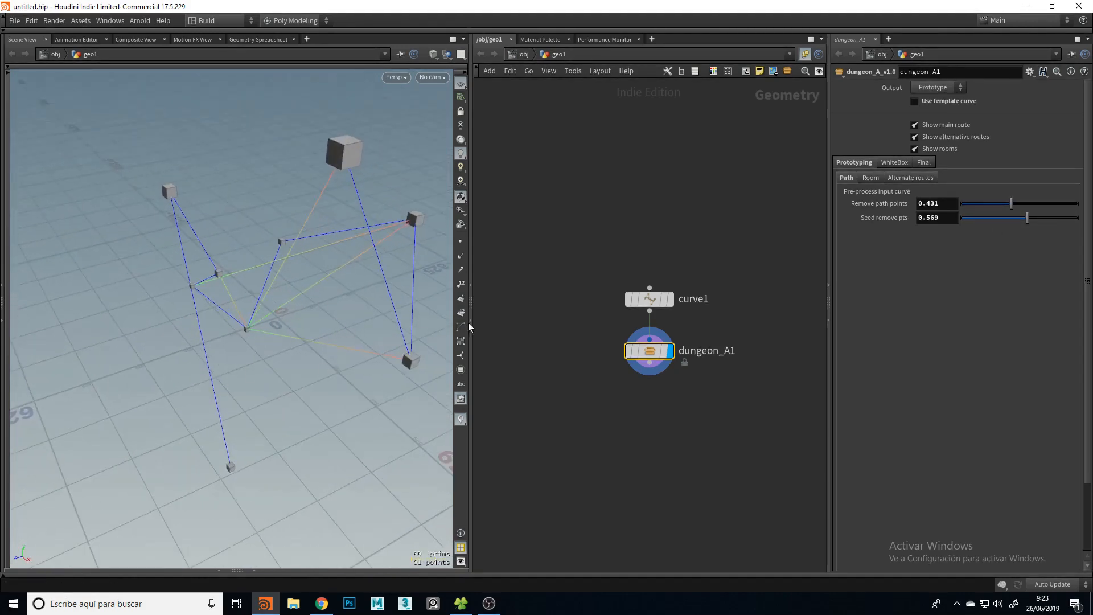
{"action": "left_click_drag", "start_coordinate": [183, 298], "coordinate": [214, 293]}
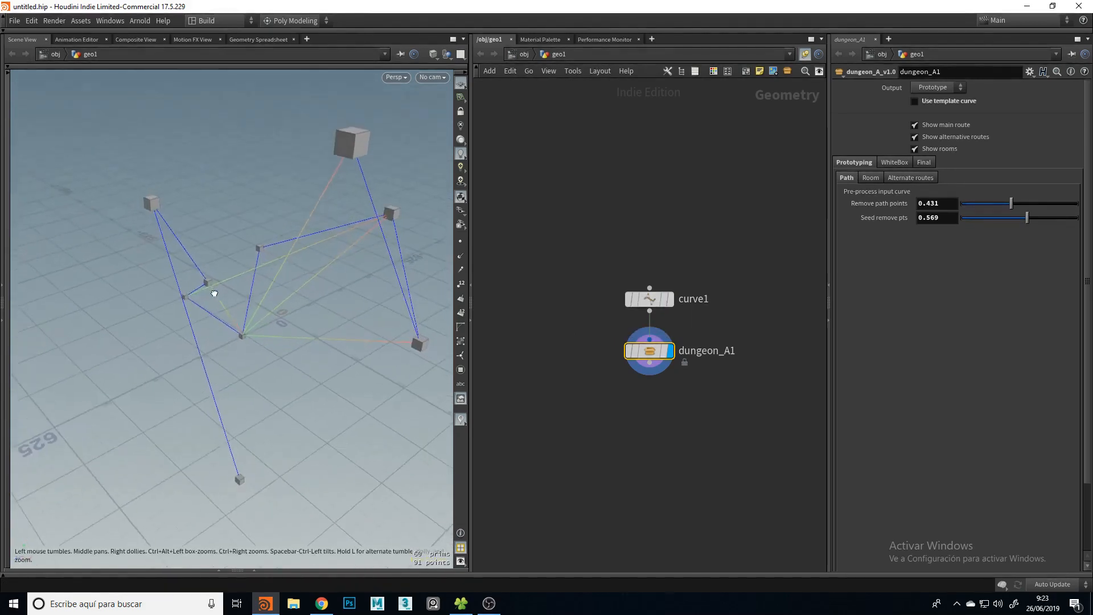
Check the dungeon path against the template display of curve1, and set Remove path points to 0.277 and Seed remove pts to 0.485
{"action": "left_click", "coordinate": [665, 300]}
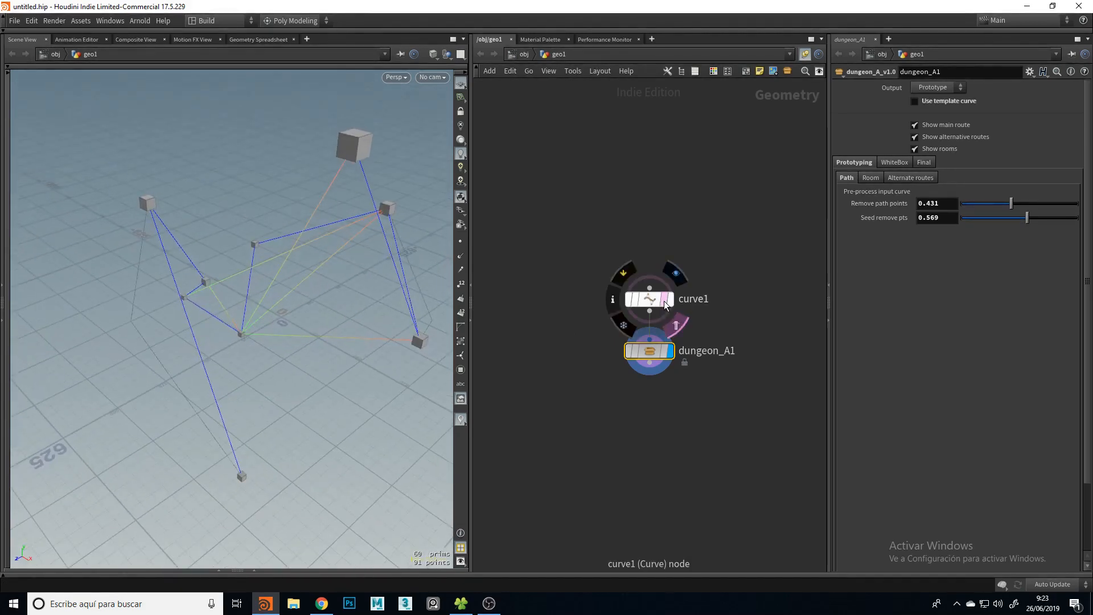
{"action": "left_click_drag", "start_coordinate": [190, 297], "coordinate": [214, 284]}
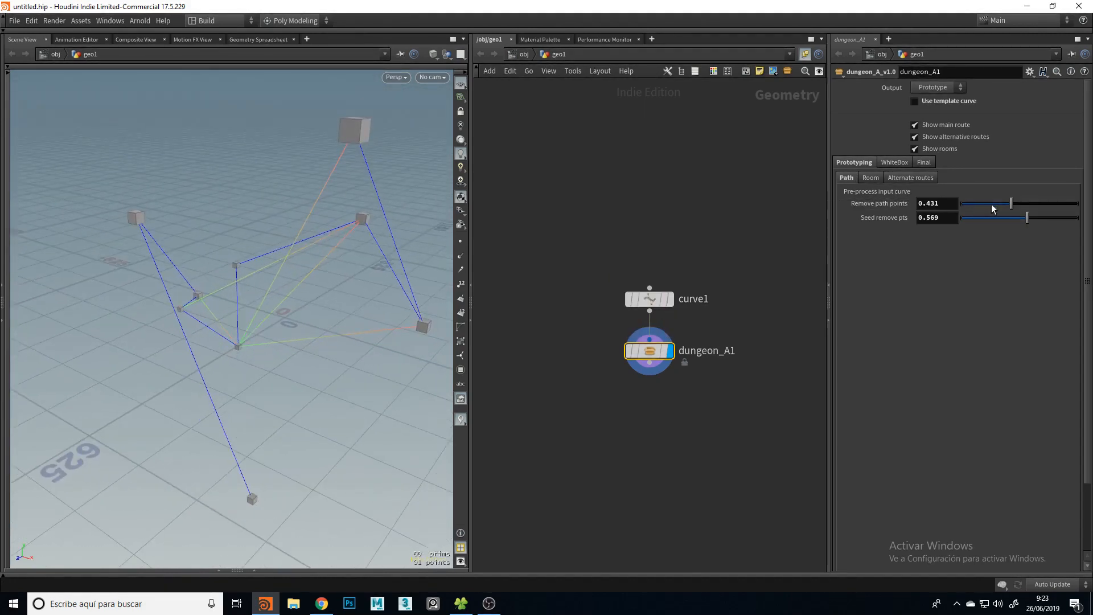
{"action": "mouse_move", "coordinate": [1012, 205]}
{"action": "left_mouse_down"}
{"action": "mouse_move", "coordinate": [974, 216]}
{"action": "mouse_move", "coordinate": [1017, 218]}
{"action": "left_mouse_up"}
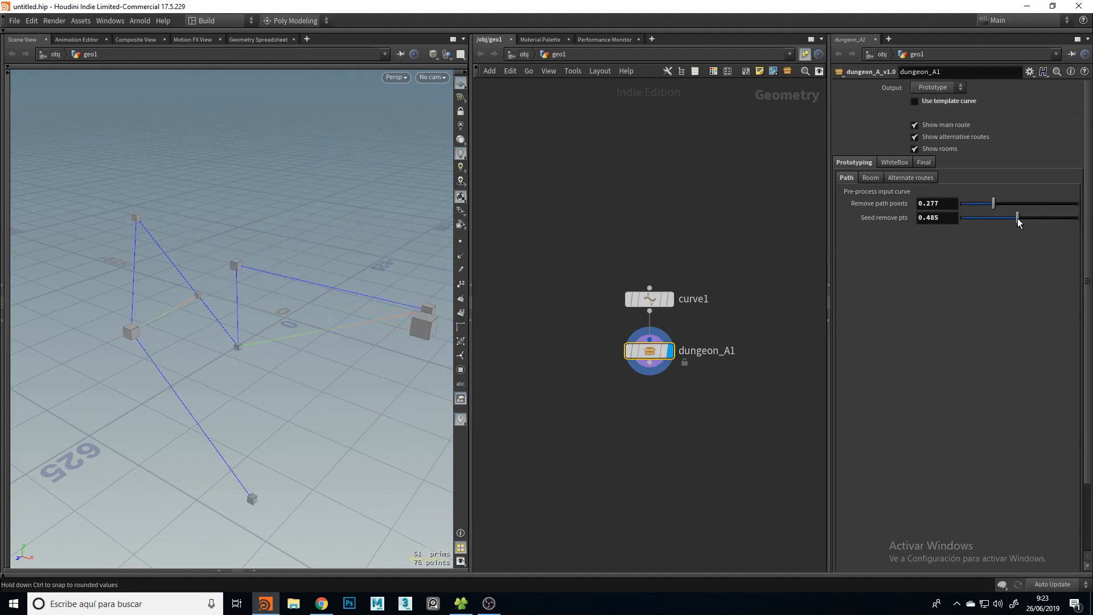
{"action": "left_click_drag", "start_coordinate": [257, 244], "coordinate": [256, 336]}
Review the prototype room settings for scaling, translating and orienting the rooms
{"action": "left_click", "coordinate": [879, 179]}
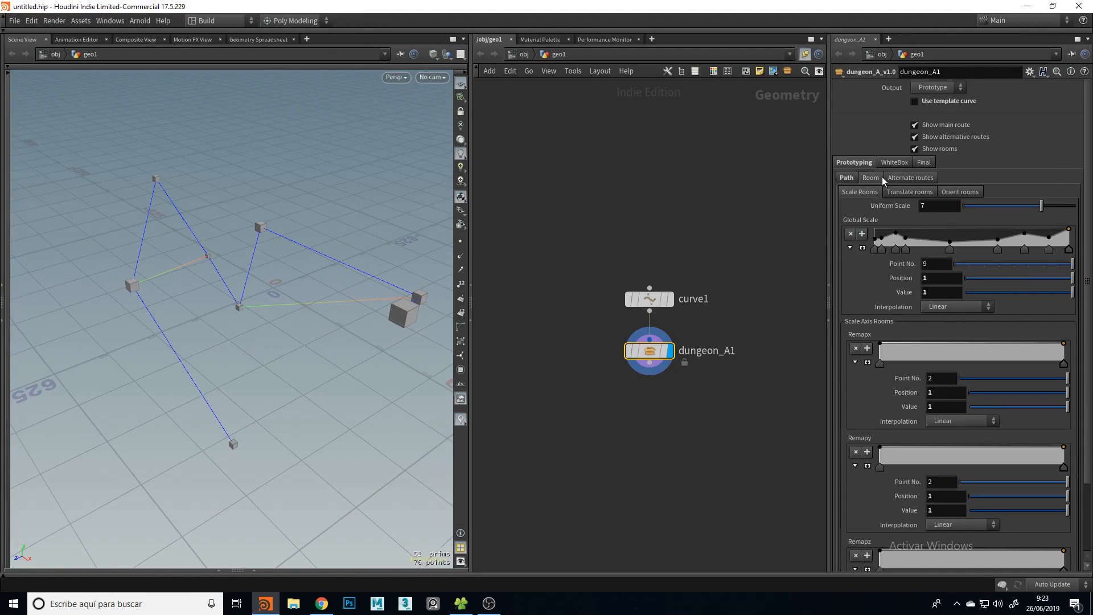
{"action": "left_click_drag", "start_coordinate": [228, 364], "coordinate": [267, 370]}
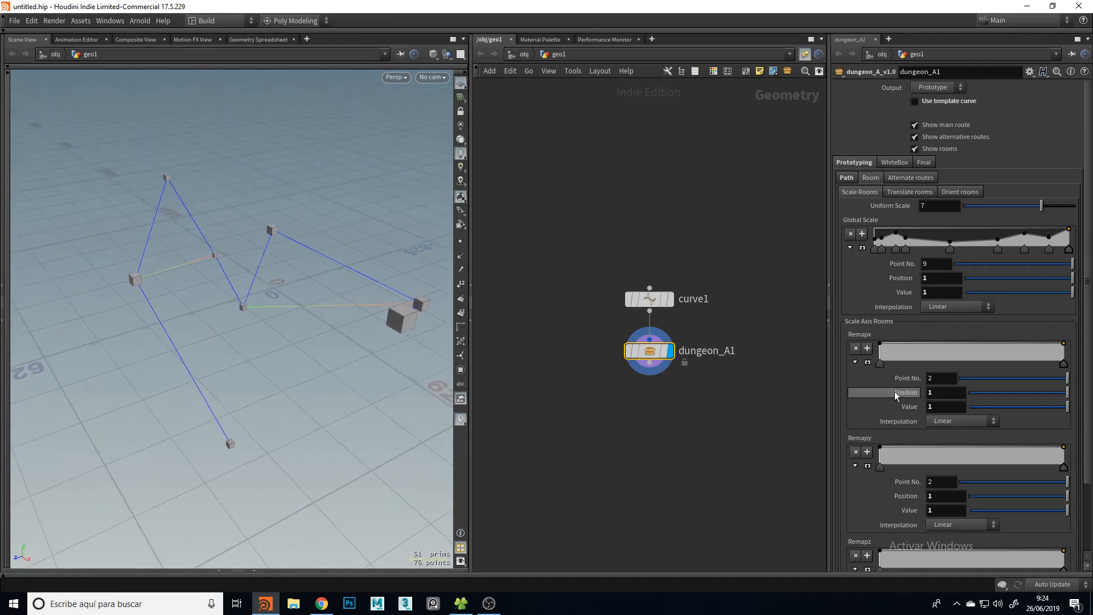
{"action": "scroll", "coordinate": [902, 336], "scroll_direction": "down", "scroll_amount": 3}
{"action": "scroll", "coordinate": [907, 350], "scroll_direction": "up", "scroll_amount": 3}
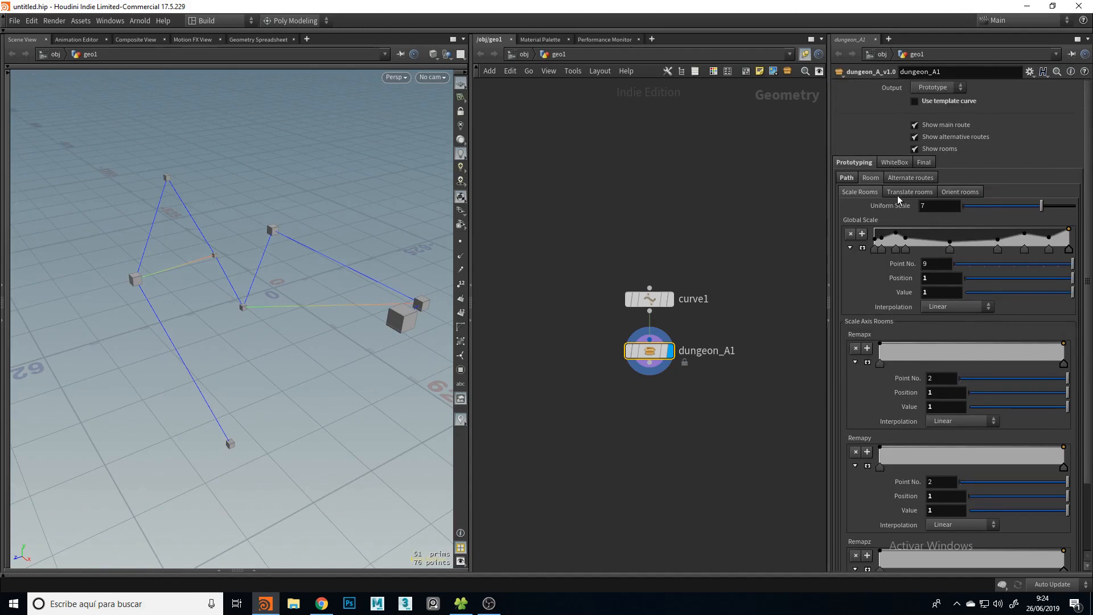
{"action": "left_click", "coordinate": [911, 195]}
{"action": "left_click", "coordinate": [960, 193]}
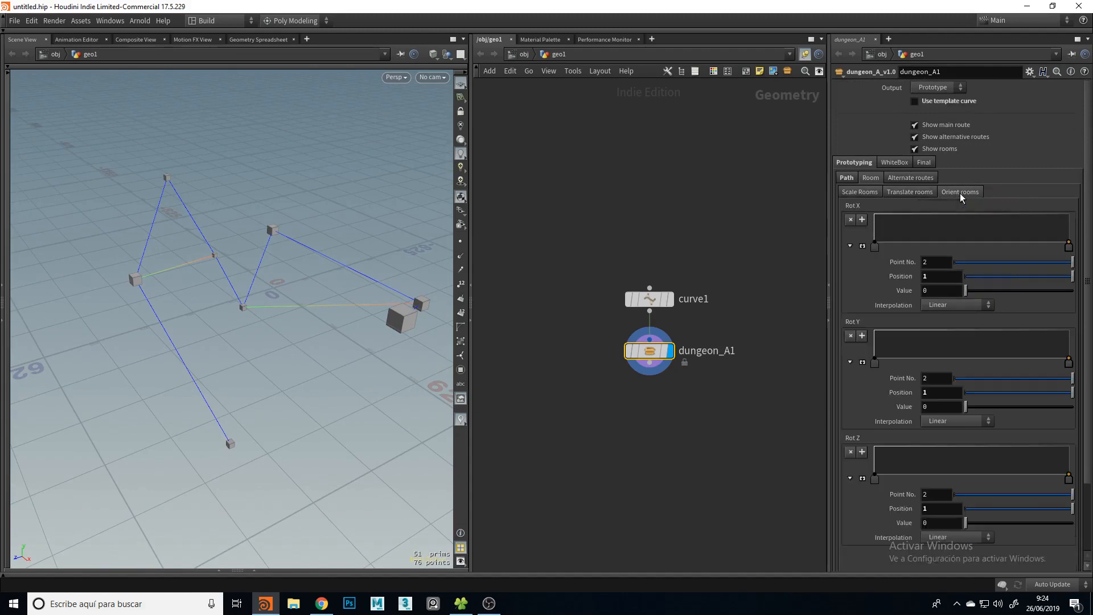
{"action": "left_click", "coordinate": [870, 194]}
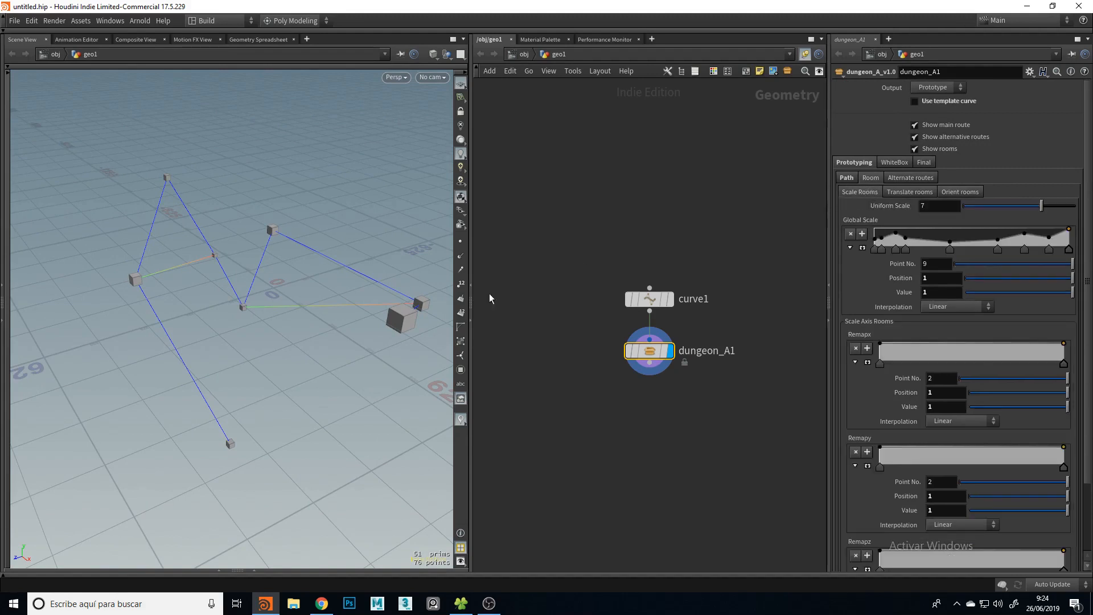
Set the rooms' Uniform Scale to 7.18 and move the middle Global Scale ramp point to position 0.40176, value 0.466667
{"action": "left_click_drag", "start_coordinate": [285, 294], "coordinate": [222, 296]}
{"action": "mouse_move", "coordinate": [1045, 212]}
{"action": "left_mouse_down"}
{"action": "mouse_move", "coordinate": [1070, 212]}
{"action": "mouse_move", "coordinate": [1033, 212]}
{"action": "mouse_move", "coordinate": [1053, 211]}
{"action": "mouse_move", "coordinate": [1043, 212]}
{"action": "left_mouse_up"}
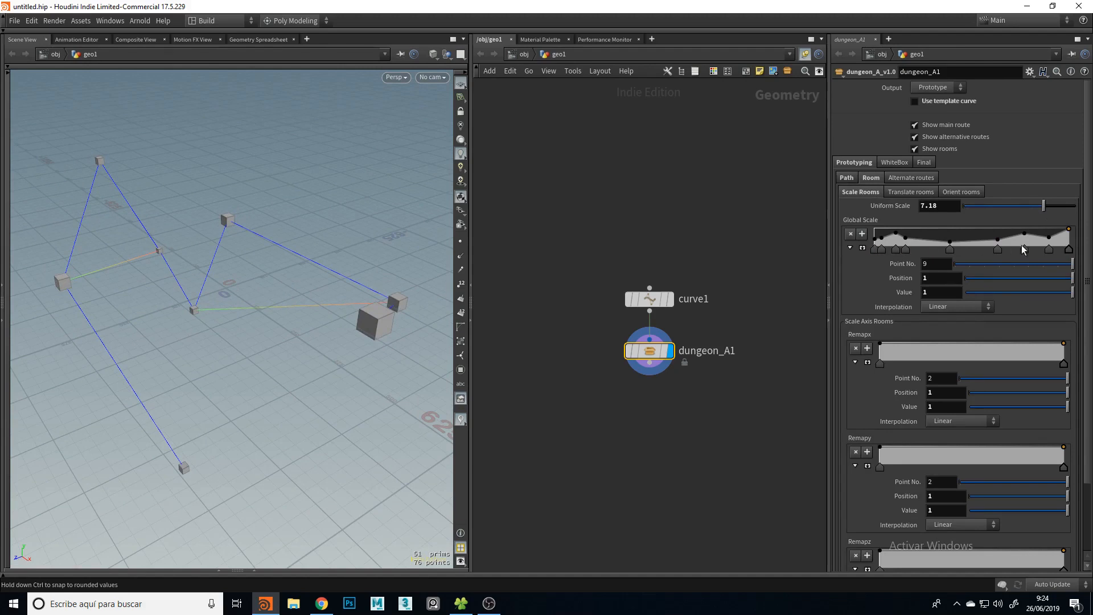
{"action": "left_click_drag", "start_coordinate": [356, 275], "coordinate": [300, 313]}
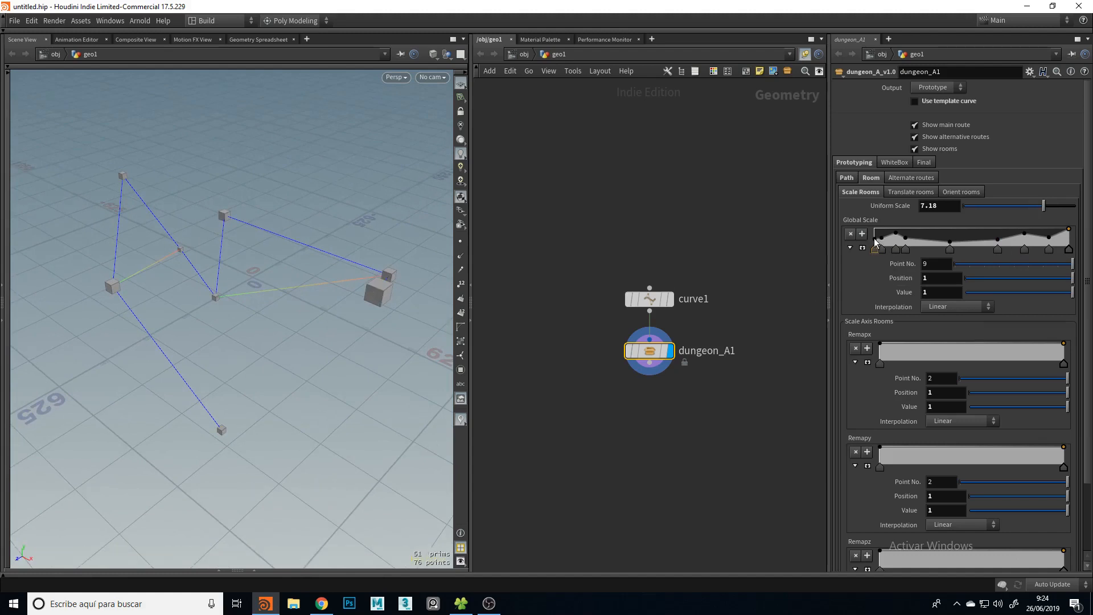
{"action": "mouse_move", "coordinate": [875, 242]}
{"action": "left_mouse_down"}
{"action": "mouse_move", "coordinate": [873, 226]}
{"action": "mouse_move", "coordinate": [864, 243]}
{"action": "left_mouse_up"}
{"action": "mouse_move", "coordinate": [948, 241]}
{"action": "left_mouse_down"}
{"action": "mouse_move", "coordinate": [970, 230]}
{"action": "mouse_move", "coordinate": [953, 240]}
{"action": "left_mouse_up"}
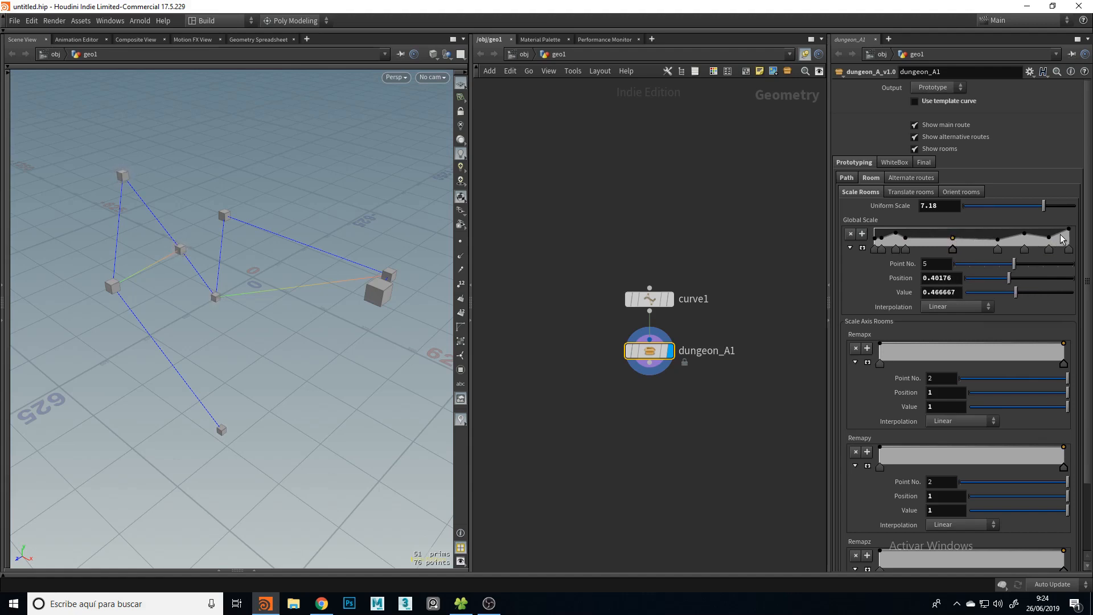
{"action": "left_click_drag", "start_coordinate": [1068, 230], "coordinate": [1072, 233]}
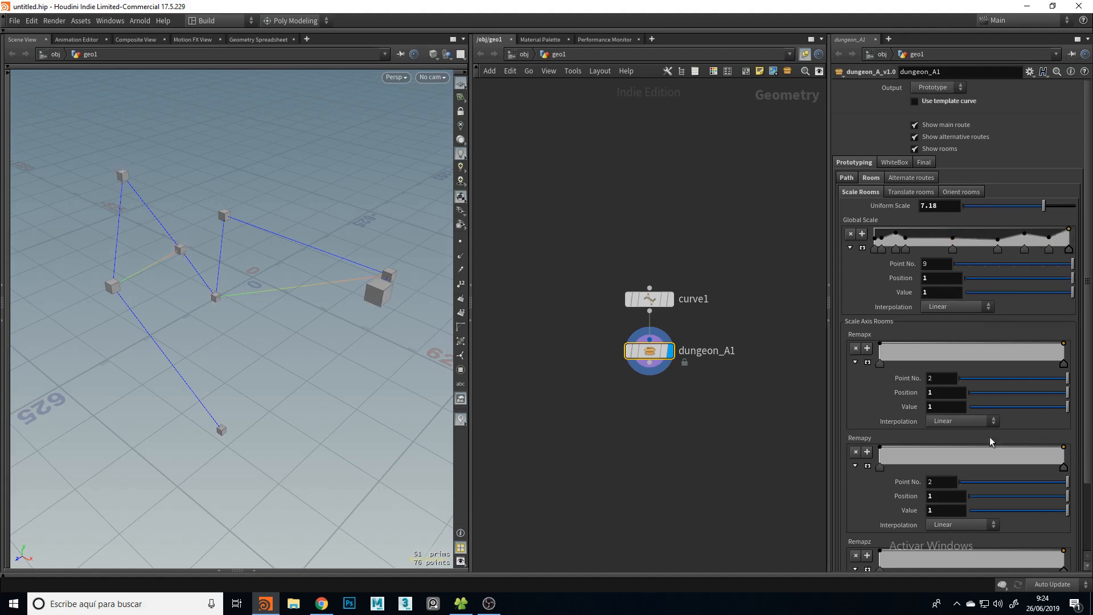
Try reshaping the Remapx room scale ramp with extra lowered points, and delete those points again
{"action": "mouse_move", "coordinate": [261, 270]}
{"action": "left_mouse_down", "text": "alt"}
{"action": "mouse_move", "coordinate": [227, 266]}
{"action": "mouse_move", "coordinate": [250, 268]}
{"action": "left_mouse_up", "text": "alt"}
{"action": "right_click_drag", "start_coordinate": [251, 268], "coordinate": [227, 273], "text": "alt"}
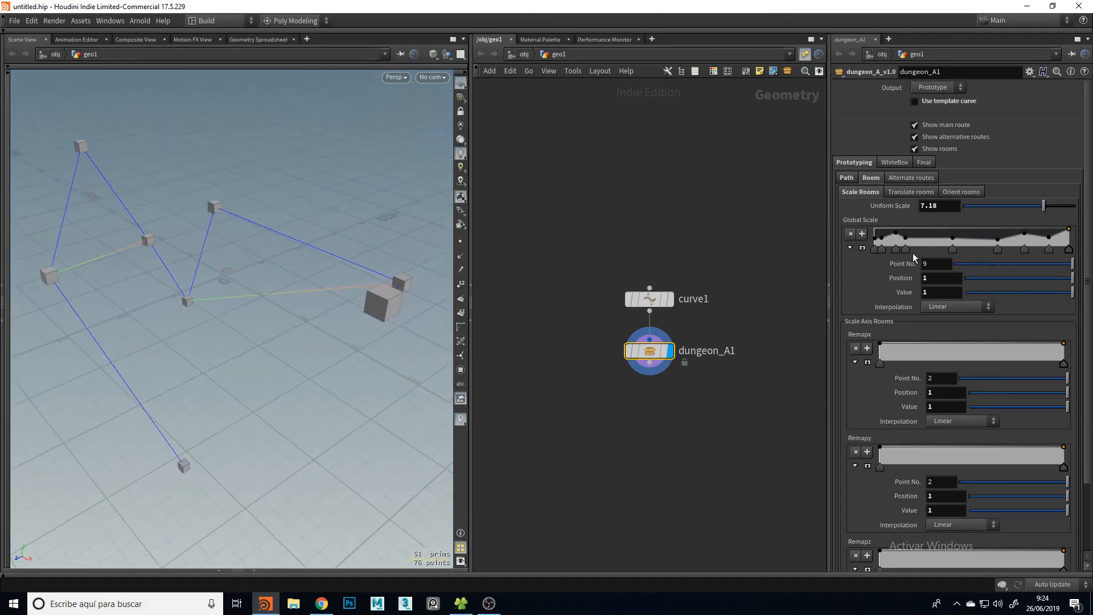
{"action": "left_click_drag", "start_coordinate": [921, 346], "coordinate": [916, 355]}
{"action": "left_click", "coordinate": [1002, 354]}
{"action": "left_click", "coordinate": [956, 354]}
{"action": "left_click_drag", "start_coordinate": [956, 354], "coordinate": [958, 349]}
{"action": "left_click", "coordinate": [959, 350], "text": "ctrl"}
{"action": "left_click", "coordinate": [915, 355], "text": "ctrl"}
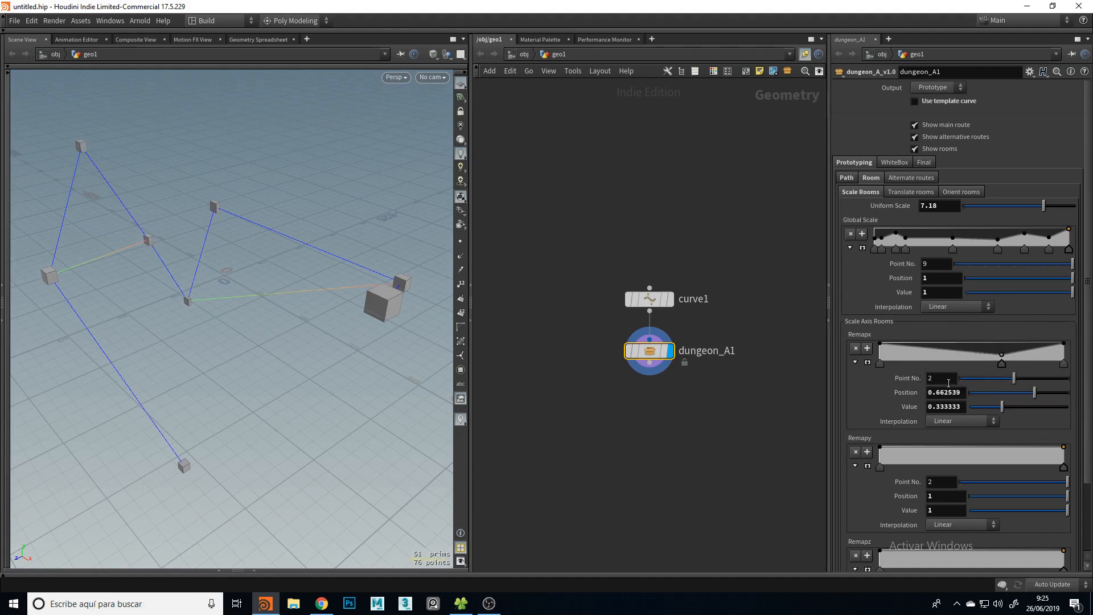
{"action": "left_click", "coordinate": [1002, 364], "text": "ctrl"}
Raise the first Global Scale ramp point to value 1 and set the rooms' Uniform Scale to 6.87
{"action": "left_click_drag", "start_coordinate": [186, 327], "coordinate": [219, 329]}
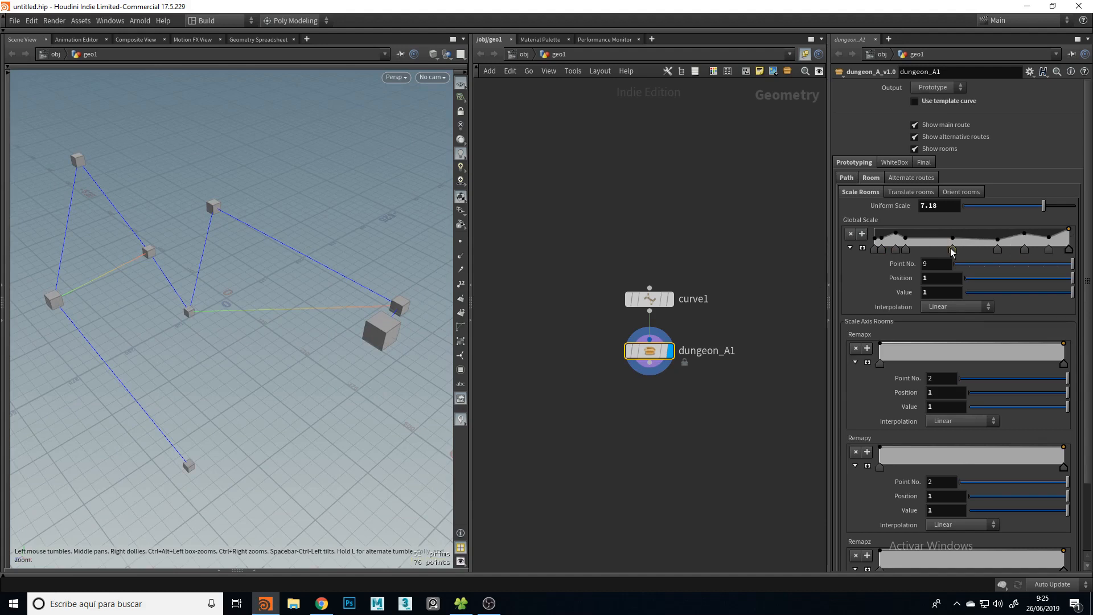
{"action": "left_click_drag", "start_coordinate": [875, 238], "coordinate": [858, 233]}
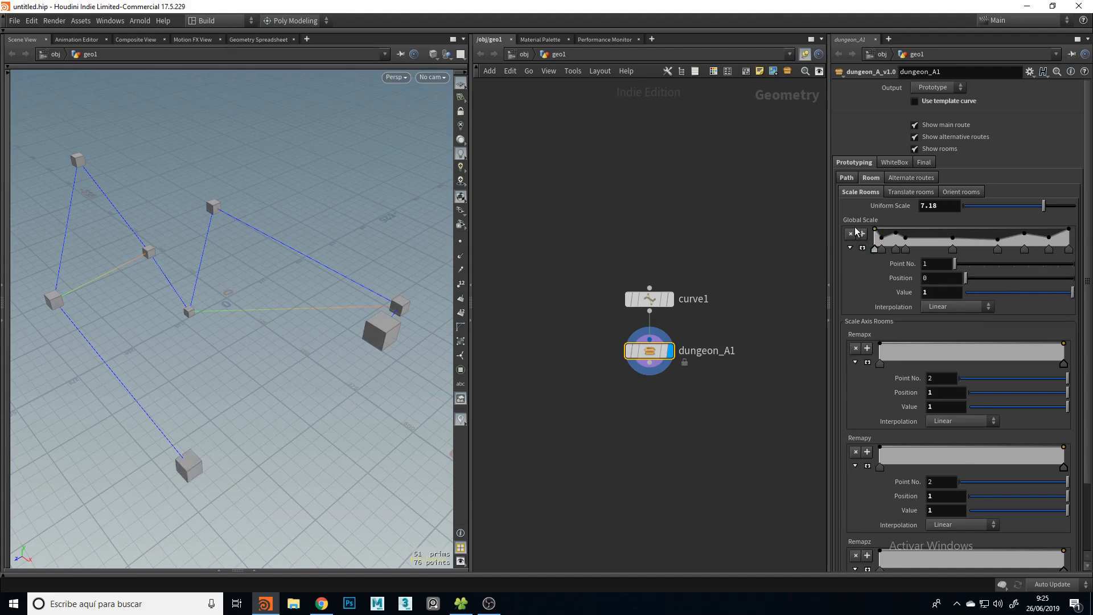
{"action": "left_click_drag", "start_coordinate": [168, 416], "coordinate": [142, 331]}
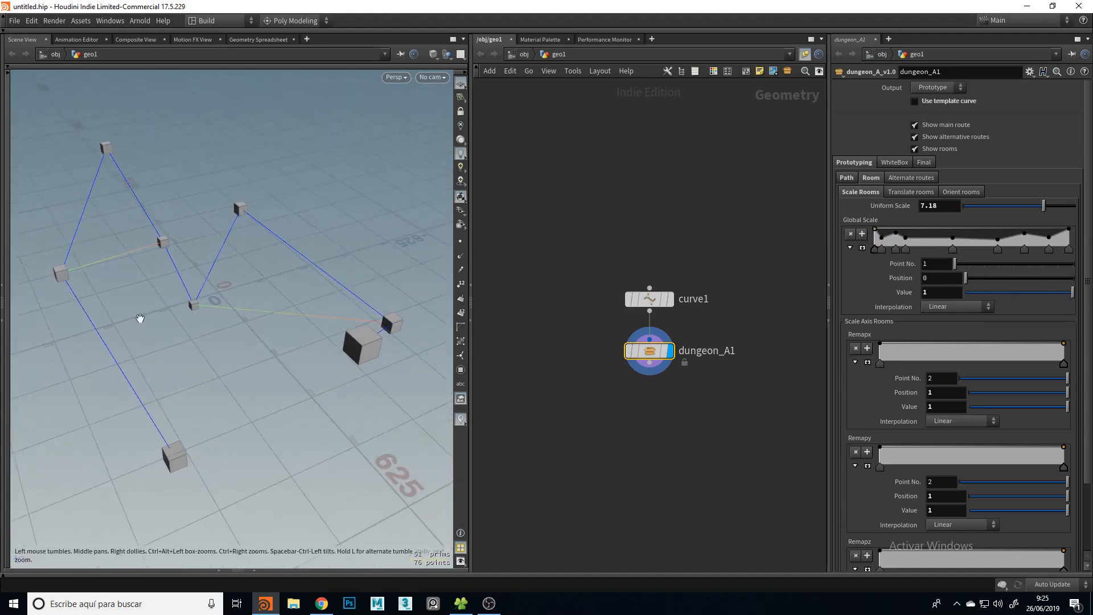
{"action": "left_click_drag", "start_coordinate": [358, 349], "coordinate": [378, 320]}
{"action": "scroll", "coordinate": [864, 416], "scroll_direction": "down", "scroll_amount": 1}
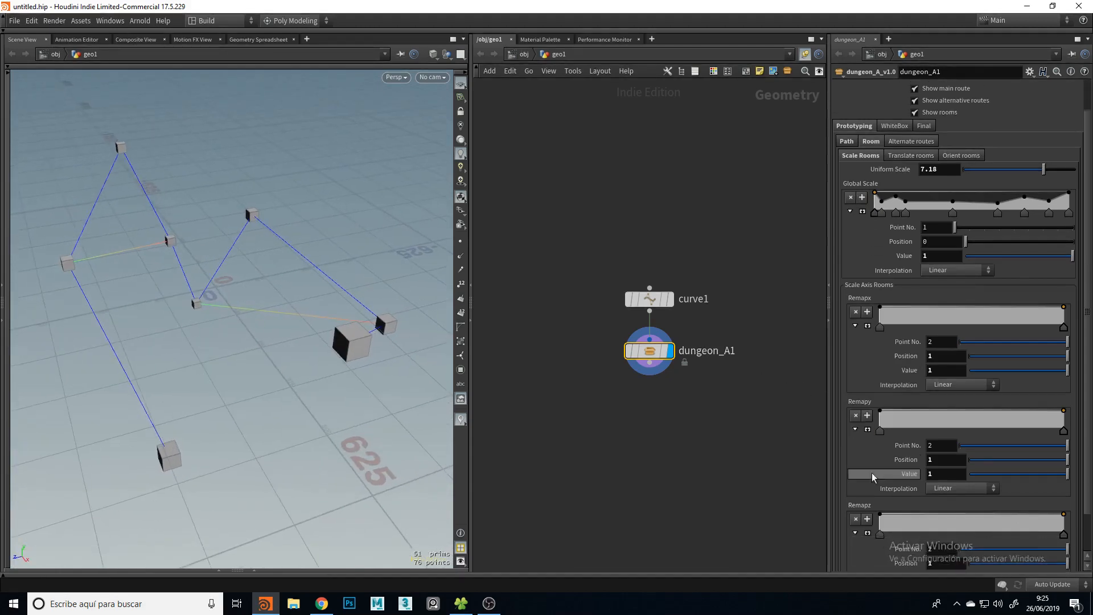
{"action": "scroll", "coordinate": [908, 404], "scroll_direction": "up", "scroll_amount": 1}
{"action": "mouse_move", "coordinate": [1044, 189]}
{"action": "left_mouse_down"}
{"action": "mouse_move", "coordinate": [1012, 189]}
{"action": "mouse_move", "coordinate": [1062, 189]}
{"action": "mouse_move", "coordinate": [1040, 189]}
{"action": "left_mouse_up"}
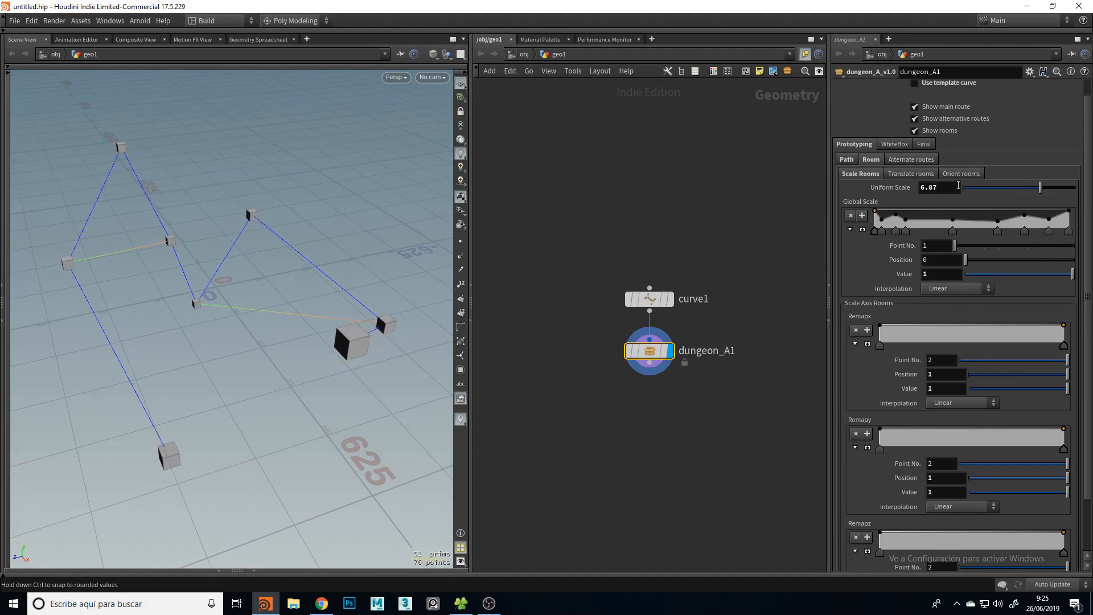
Add a Remap Offset peak for translating rooms at position 0.686217, value 0.729167, trying Multiplier 49 before lowering it
{"action": "left_click", "coordinate": [911, 174]}
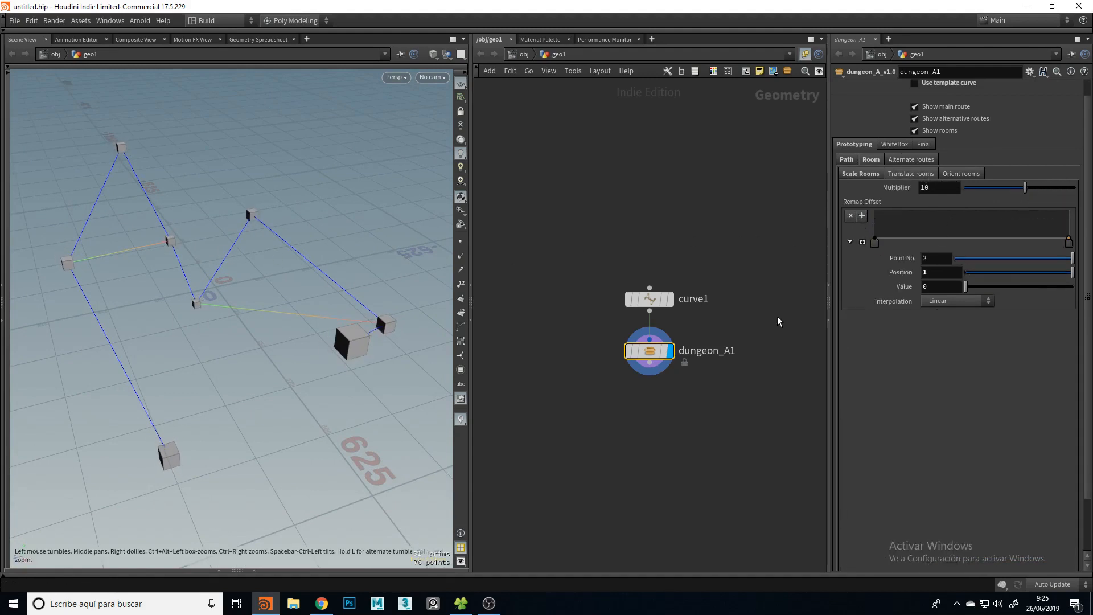
{"action": "left_click", "coordinate": [961, 240]}
{"action": "left_click", "coordinate": [1011, 239]}
{"action": "left_click_drag", "start_coordinate": [970, 243], "coordinate": [1054, 192]}
{"action": "mouse_move", "coordinate": [1011, 243]}
{"action": "left_mouse_down"}
{"action": "mouse_move", "coordinate": [1031, 247]}
{"action": "mouse_move", "coordinate": [989, 248]}
{"action": "mouse_move", "coordinate": [1005, 232]}
{"action": "mouse_move", "coordinate": [1013, 251]}
{"action": "mouse_move", "coordinate": [1008, 218]}
{"action": "left_mouse_up"}
{"action": "left_click", "coordinate": [962, 238]}
{"action": "left_click_drag", "start_coordinate": [334, 201], "coordinate": [261, 218]}
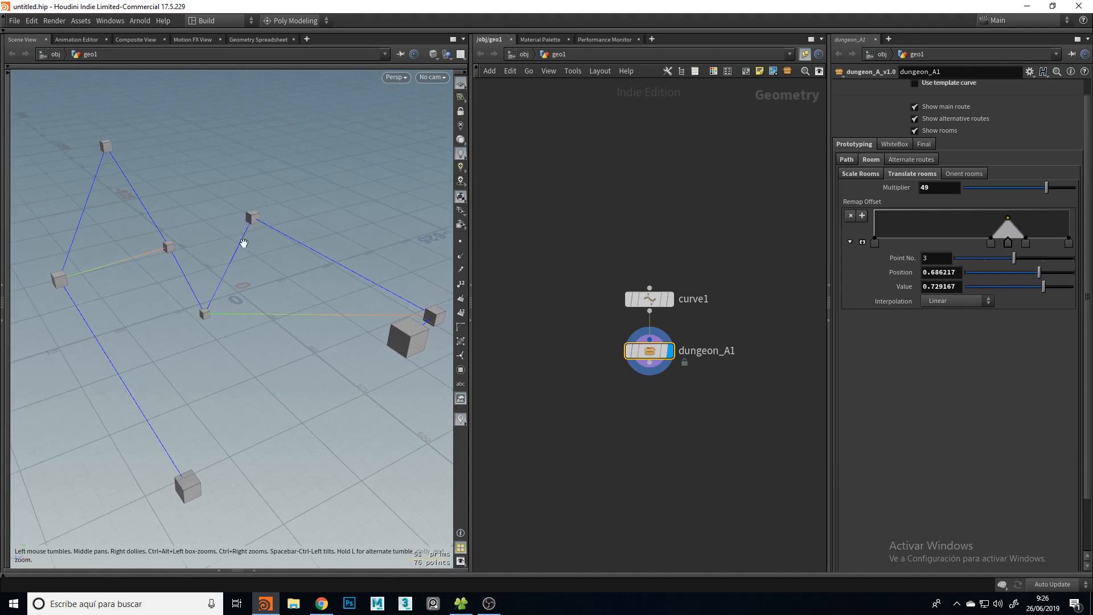
{"action": "left_click_drag", "start_coordinate": [227, 264], "coordinate": [246, 252]}
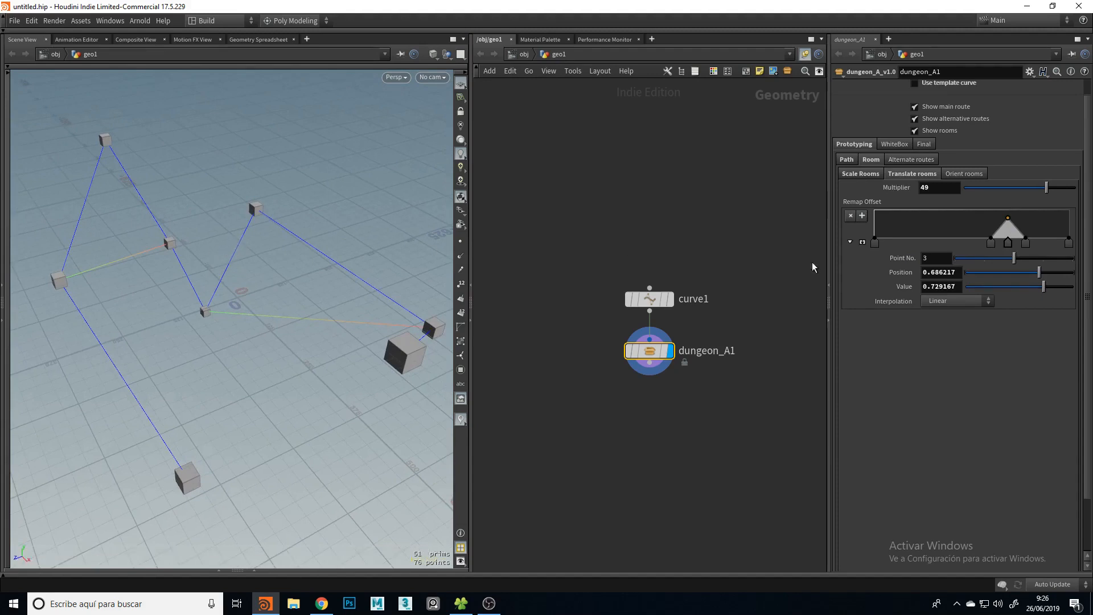
{"action": "left_click_drag", "start_coordinate": [1045, 186], "coordinate": [1024, 188]}
Add a peak to the rooms' Rot Y ramp at position 0.580645, value 0.583333, bounded by a zero-value point on each side
{"action": "left_click", "coordinate": [966, 173]}
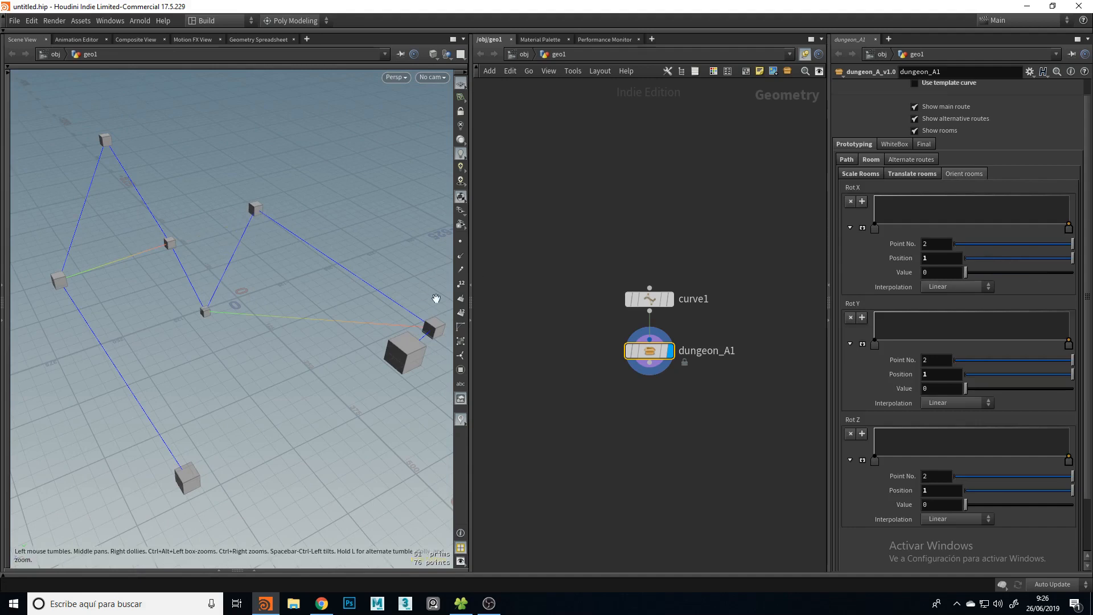
{"action": "mouse_move", "coordinate": [337, 285]}
{"action": "left_mouse_down"}
{"action": "mouse_move", "coordinate": [303, 298]}
{"action": "mouse_move", "coordinate": [324, 285]}
{"action": "mouse_move", "coordinate": [305, 280]}
{"action": "mouse_move", "coordinate": [336, 287]}
{"action": "left_mouse_up"}
{"action": "left_click", "coordinate": [974, 344]}
{"action": "left_click", "coordinate": [1011, 343]}
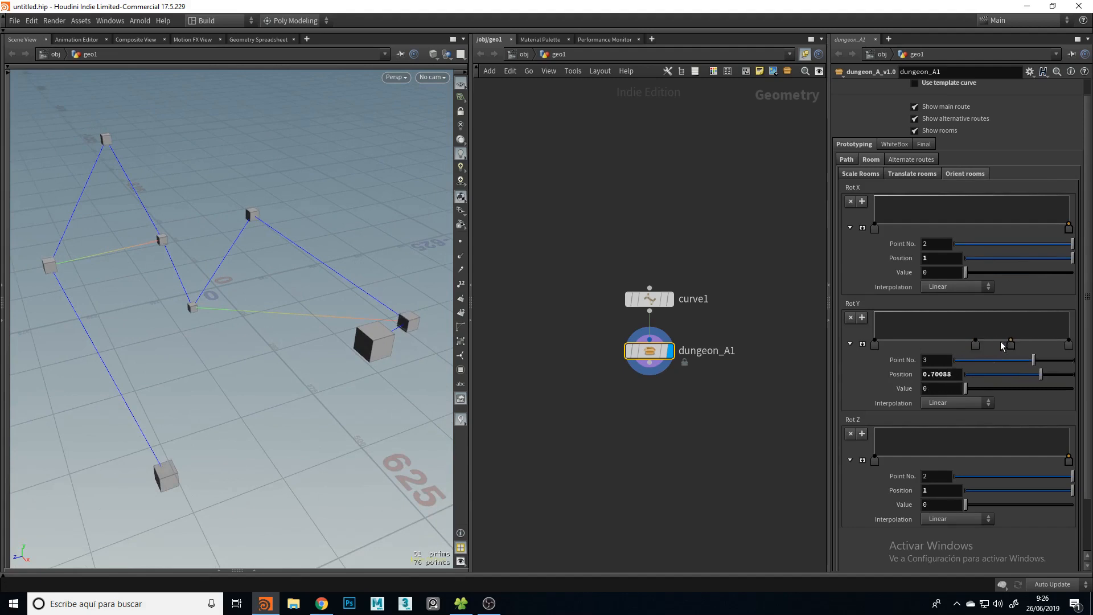
{"action": "left_click_drag", "start_coordinate": [990, 338], "coordinate": [987, 323]}
Set Uniform Scale to 9.49 with a Global Scale point at 0.653959, value 1, and move the Rot Y peak to 0.636364, value 0.895833
{"action": "left_click", "coordinate": [861, 174]}
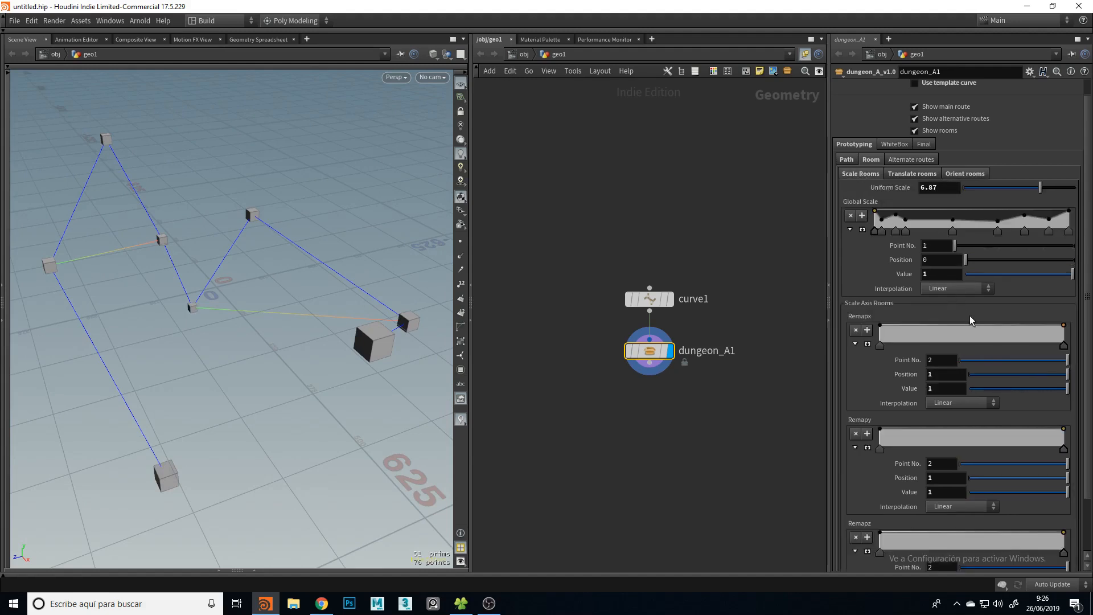
{"action": "left_click_drag", "start_coordinate": [1023, 214], "coordinate": [1068, 199]}
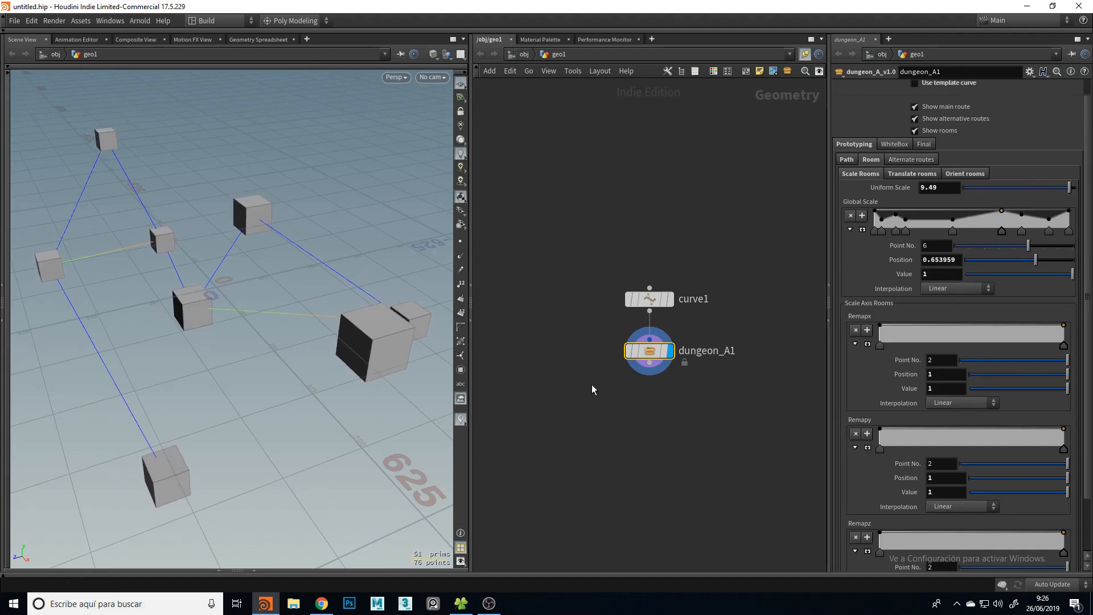
{"action": "left_click", "coordinate": [956, 175]}
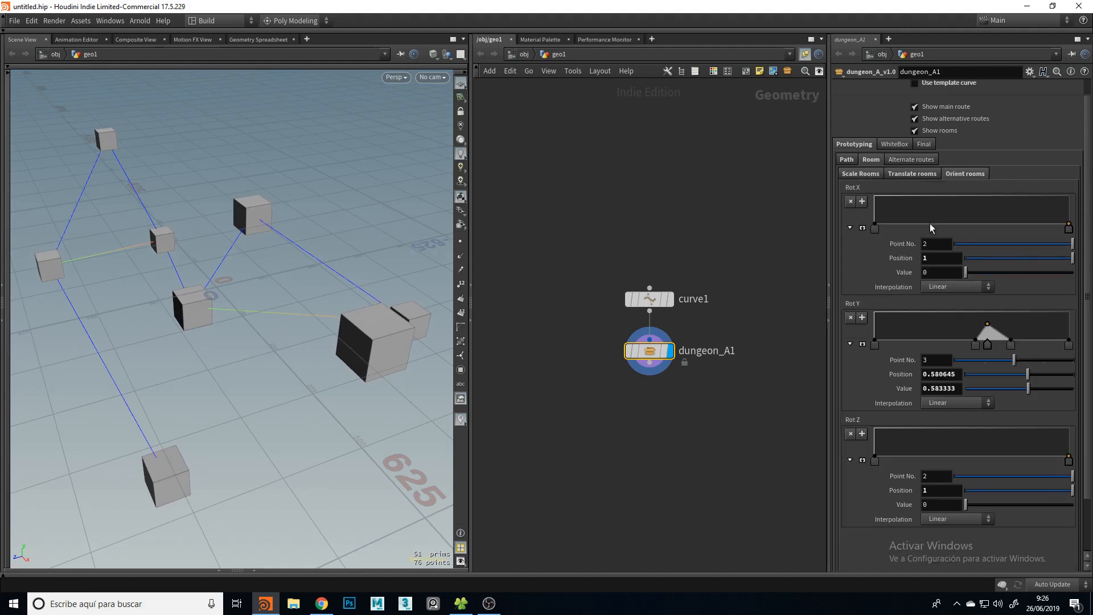
{"action": "mouse_move", "coordinate": [988, 324]}
{"action": "left_mouse_down"}
{"action": "mouse_move", "coordinate": [992, 340]}
{"action": "mouse_move", "coordinate": [998, 316]}
{"action": "left_mouse_up"}
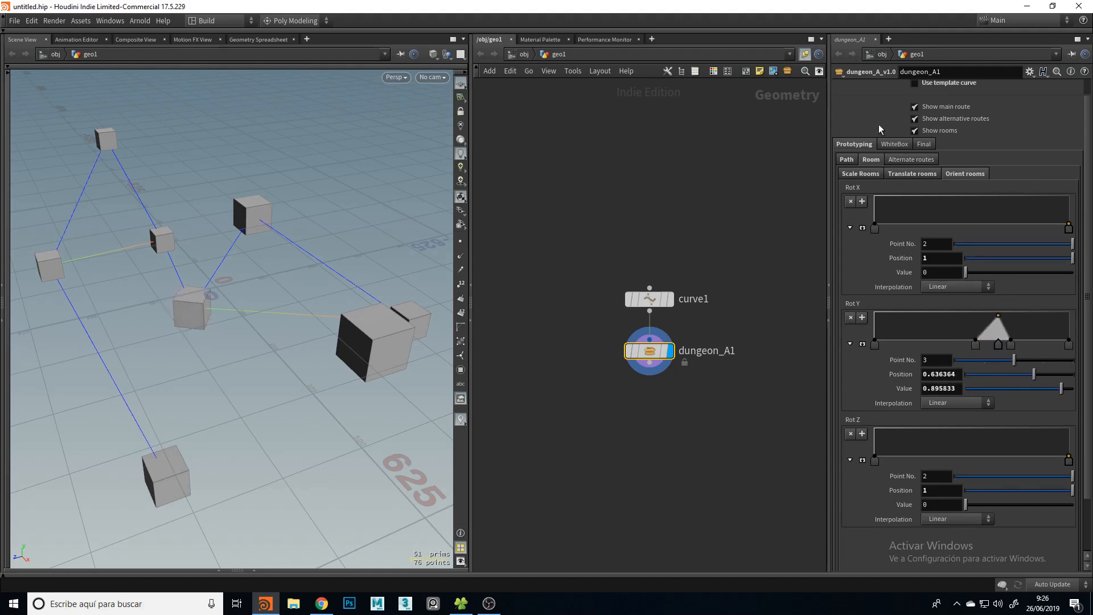
Set the alternate routes' Seed Routes Path to 0.391 and Seed Routes amount to 0.327
{"action": "left_click", "coordinate": [909, 160]}
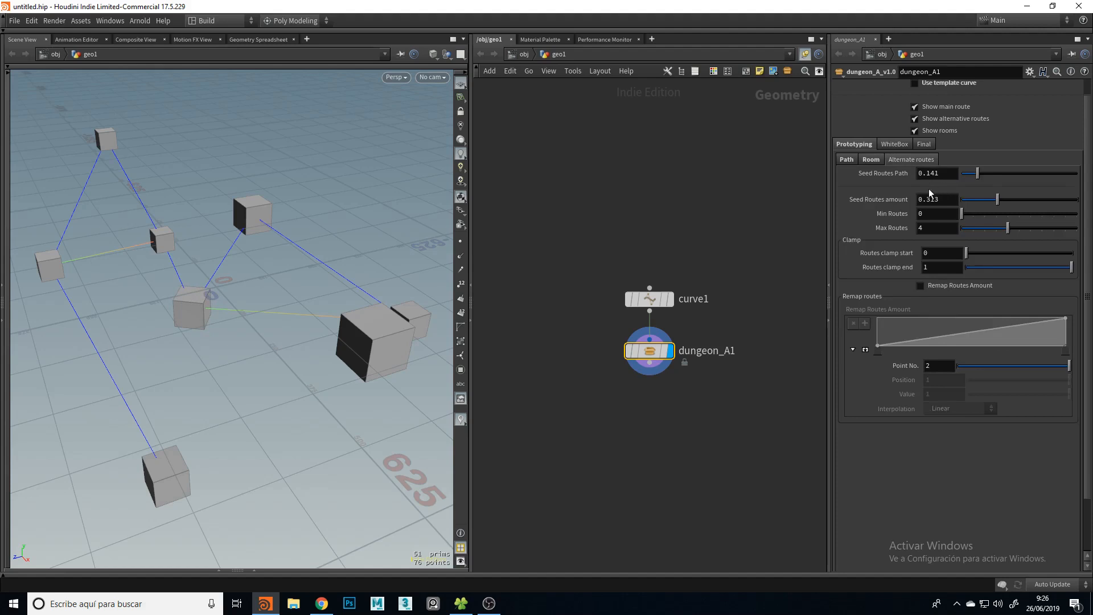
{"action": "mouse_move", "coordinate": [268, 310]}
{"action": "left_mouse_down"}
{"action": "mouse_move", "coordinate": [288, 308]}
{"action": "mouse_move", "coordinate": [292, 277]}
{"action": "mouse_move", "coordinate": [275, 293]}
{"action": "left_mouse_up"}
{"action": "left_click_drag", "start_coordinate": [977, 173], "coordinate": [1008, 182]}
{"action": "left_click_drag", "start_coordinate": [207, 309], "coordinate": [259, 285]}
{"action": "left_click_drag", "start_coordinate": [994, 208], "coordinate": [1001, 205]}
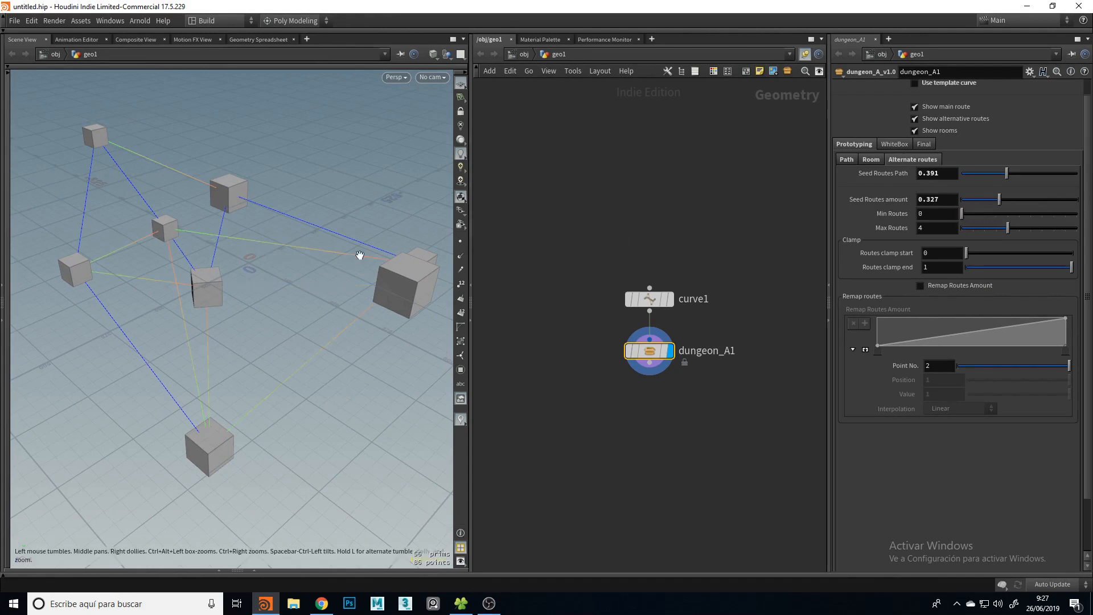
{"action": "left_click_drag", "start_coordinate": [312, 271], "coordinate": [250, 266]}
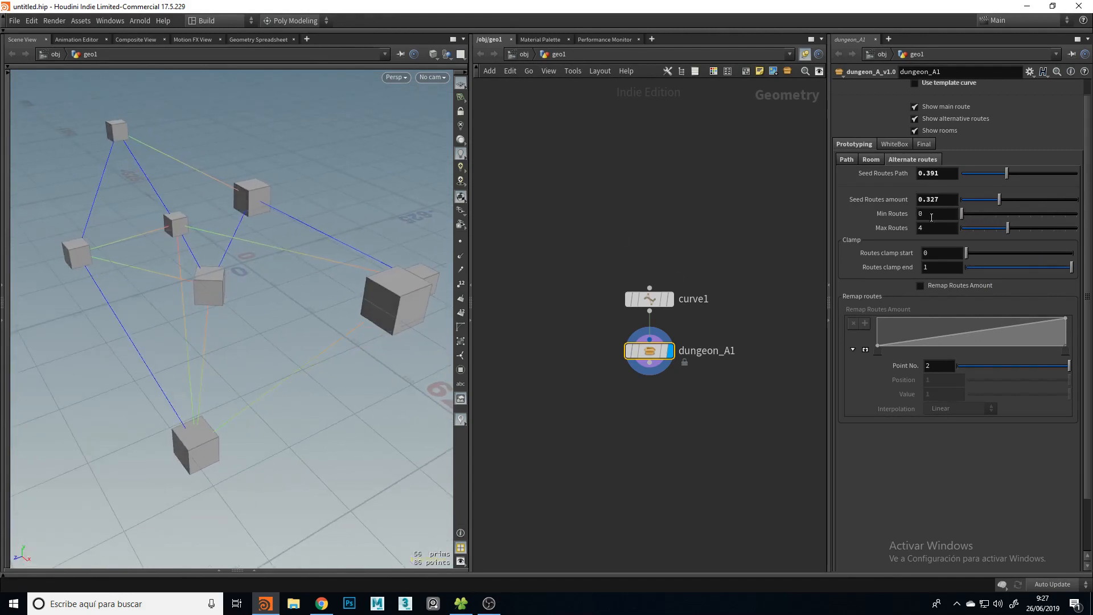
Set Max Routes to 23 and inspect the alternate routes linking the rooms
{"action": "left_click_drag", "start_coordinate": [1007, 228], "coordinate": [1084, 236]}
{"action": "middle_click_drag", "start_coordinate": [935, 227], "coordinate": [999, 236]}
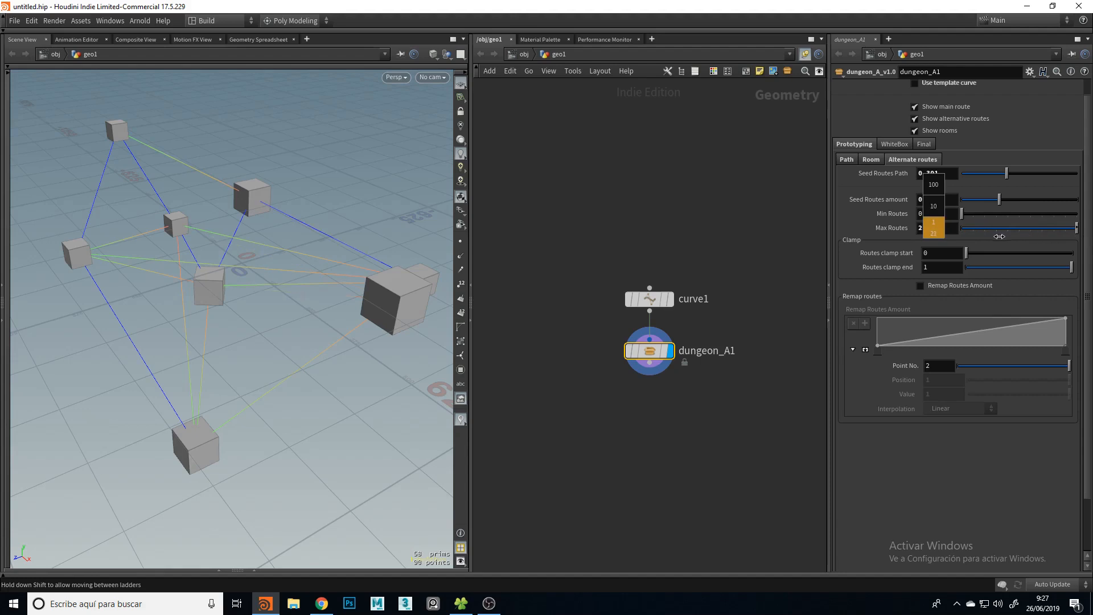
{"action": "middle_click_drag", "start_coordinate": [1079, 237], "coordinate": [1007, 238]}
{"action": "left_click_drag", "start_coordinate": [220, 226], "coordinate": [136, 246]}
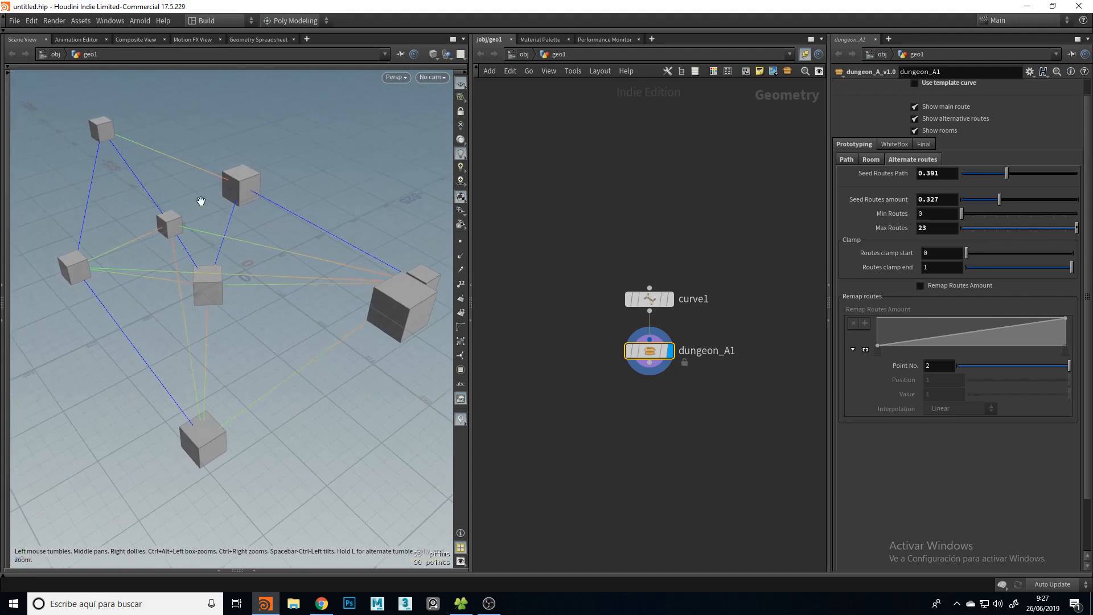
{"action": "scroll", "coordinate": [121, 251], "scroll_direction": "up", "scroll_amount": 5}
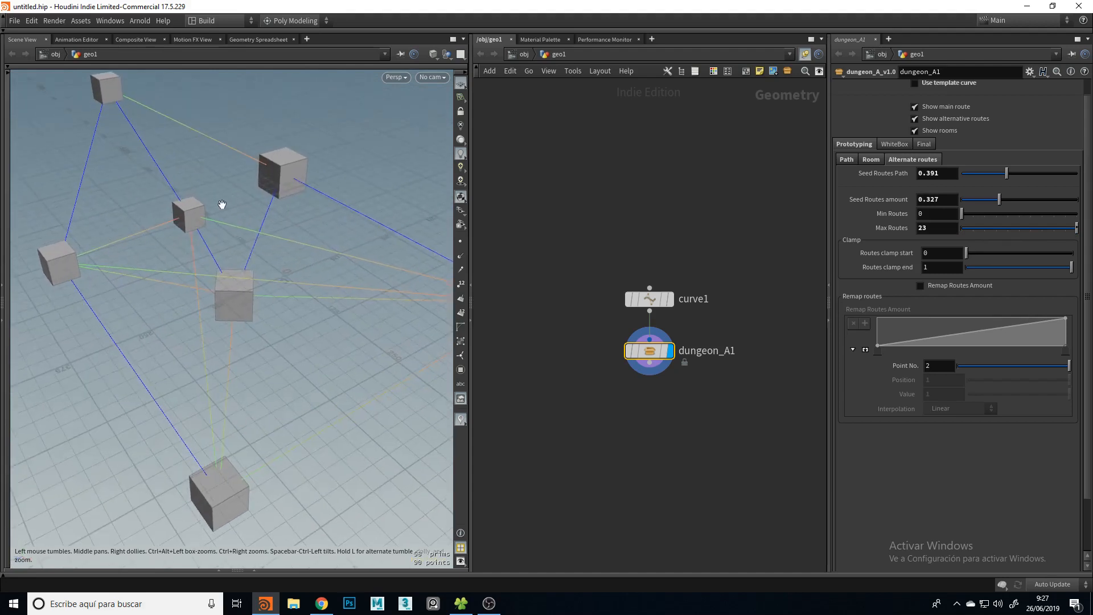
{"action": "left_click_drag", "start_coordinate": [296, 177], "coordinate": [256, 212]}
{"action": "left_click_drag", "start_coordinate": [181, 223], "coordinate": [114, 233]}
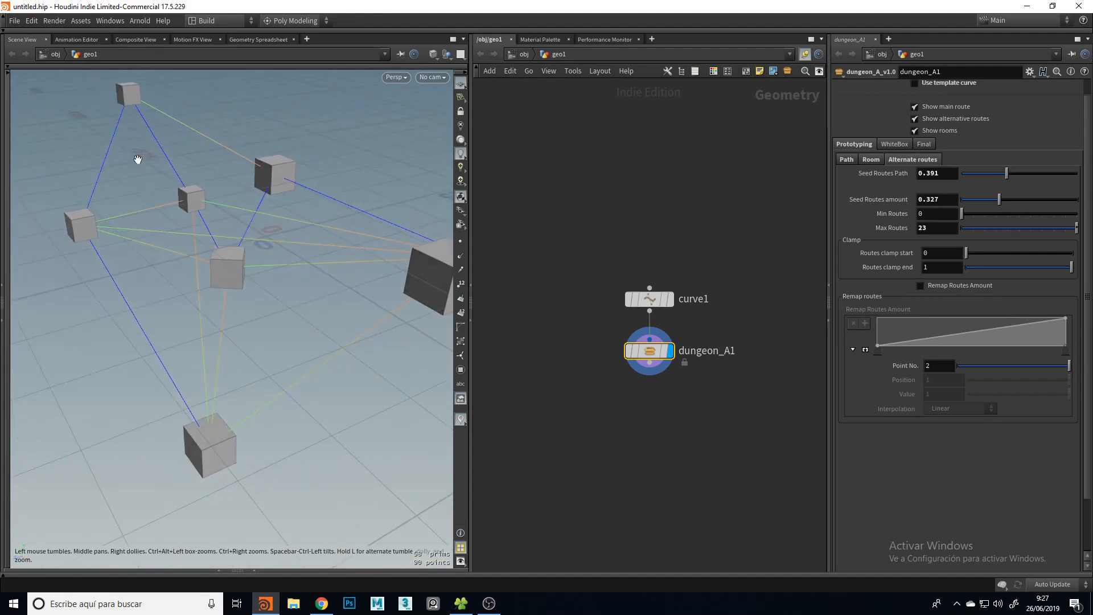
Set the alternate routes' Max Routes to 4
{"action": "left_click_drag", "start_coordinate": [151, 191], "coordinate": [171, 215]}
{"action": "left_click_drag", "start_coordinate": [398, 268], "coordinate": [296, 271]}
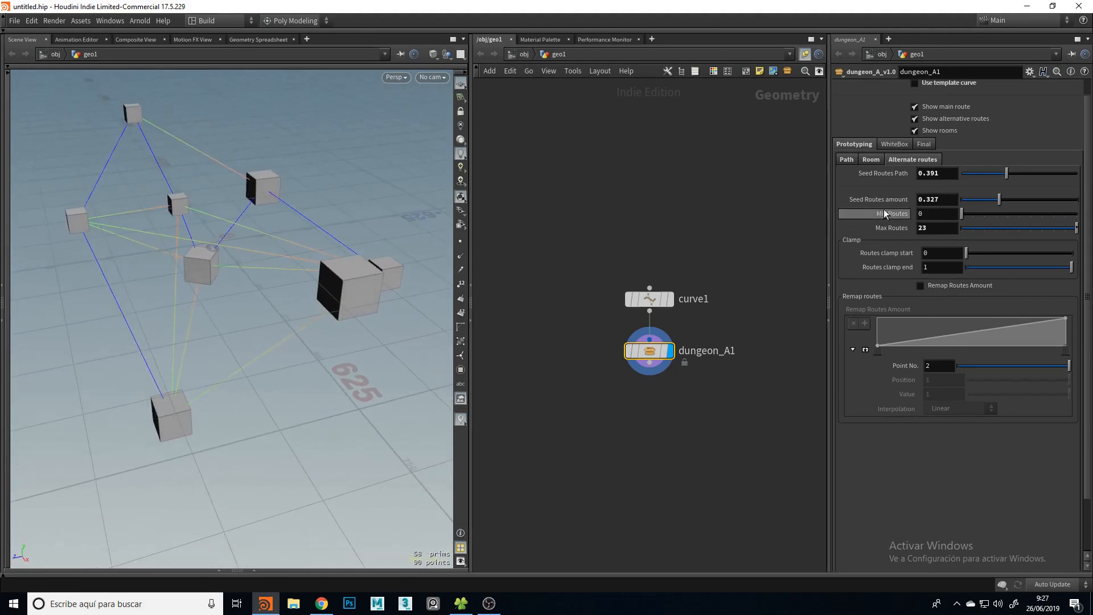
{"action": "left_click_drag", "start_coordinate": [1039, 228], "coordinate": [1023, 231]}
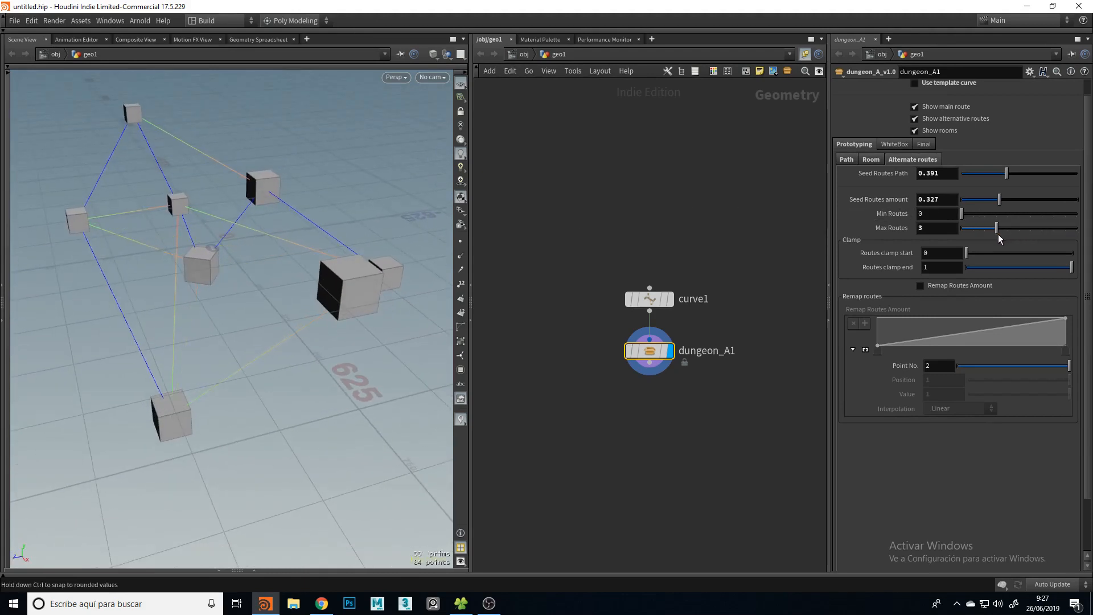
{"action": "left_click_drag", "start_coordinate": [239, 245], "coordinate": [302, 287]}
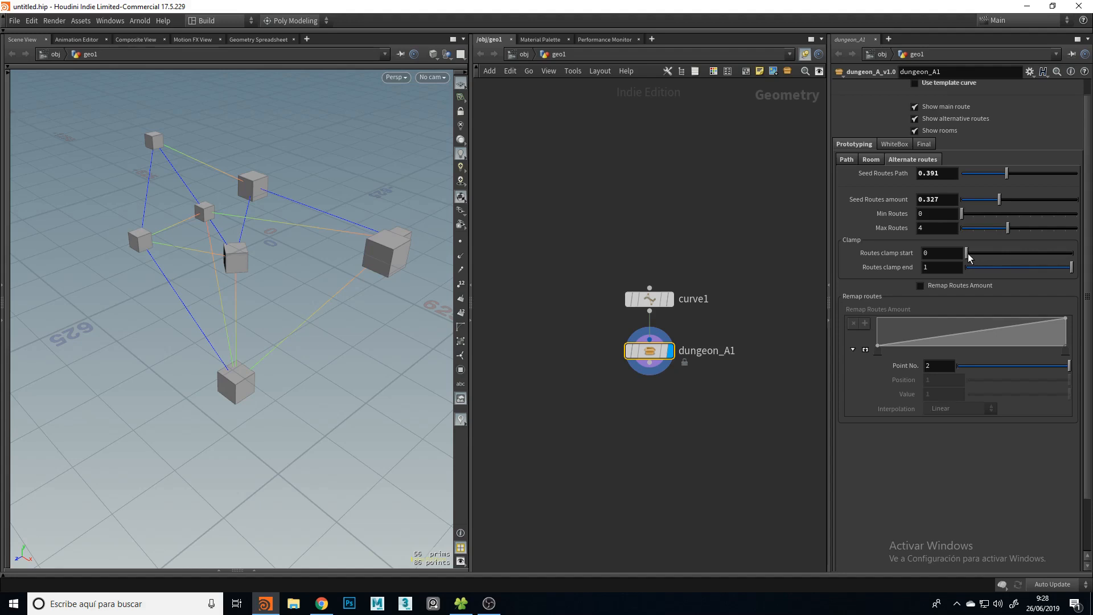
Limit the alternate routes with Routes clamp start at 0.119 and Routes clamp end at 0.827
{"action": "left_click_drag", "start_coordinate": [966, 253], "coordinate": [989, 258]}
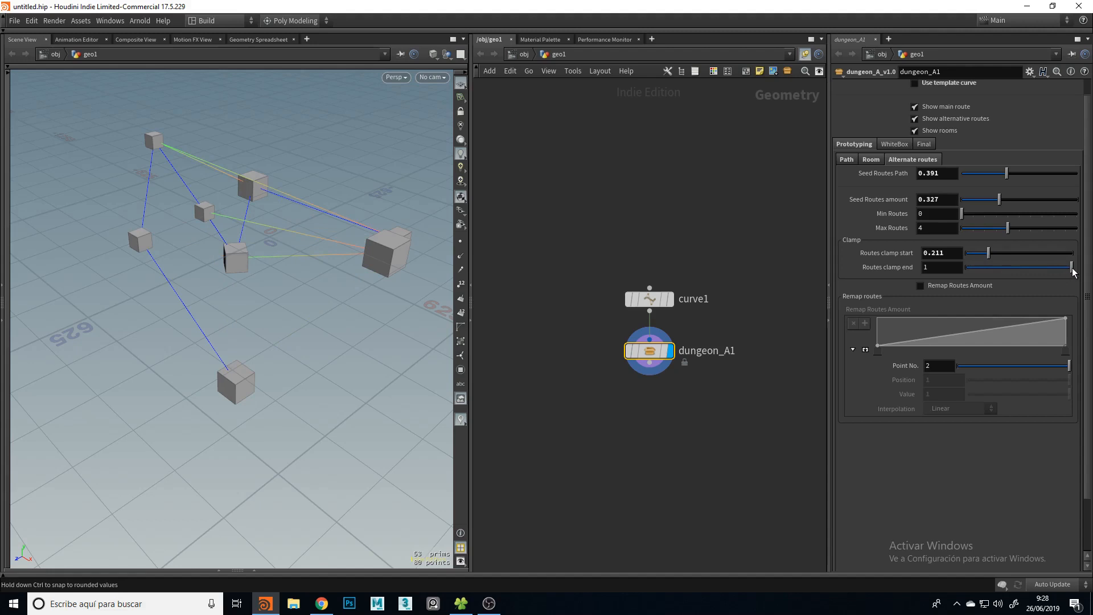
{"action": "left_click_drag", "start_coordinate": [1072, 268], "coordinate": [1055, 268]}
{"action": "left_click_drag", "start_coordinate": [986, 253], "coordinate": [978, 253]}
{"action": "left_click_drag", "start_coordinate": [378, 251], "coordinate": [290, 239]}
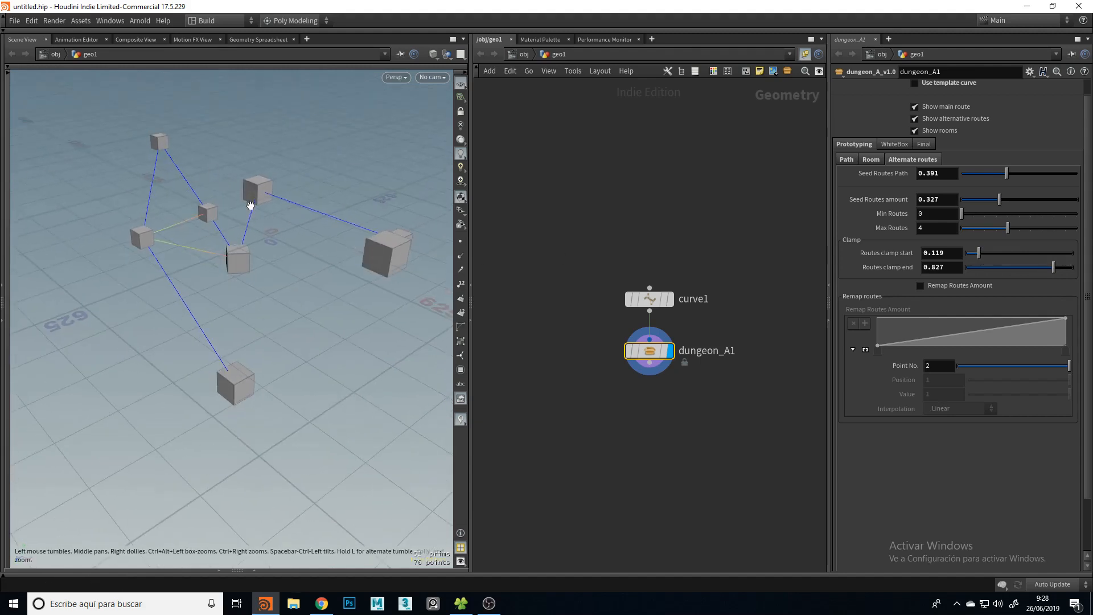
Check the clamped routes between the rooms and set Seed Routes Path to 0.465
{"action": "left_click_drag", "start_coordinate": [180, 226], "coordinate": [217, 231]}
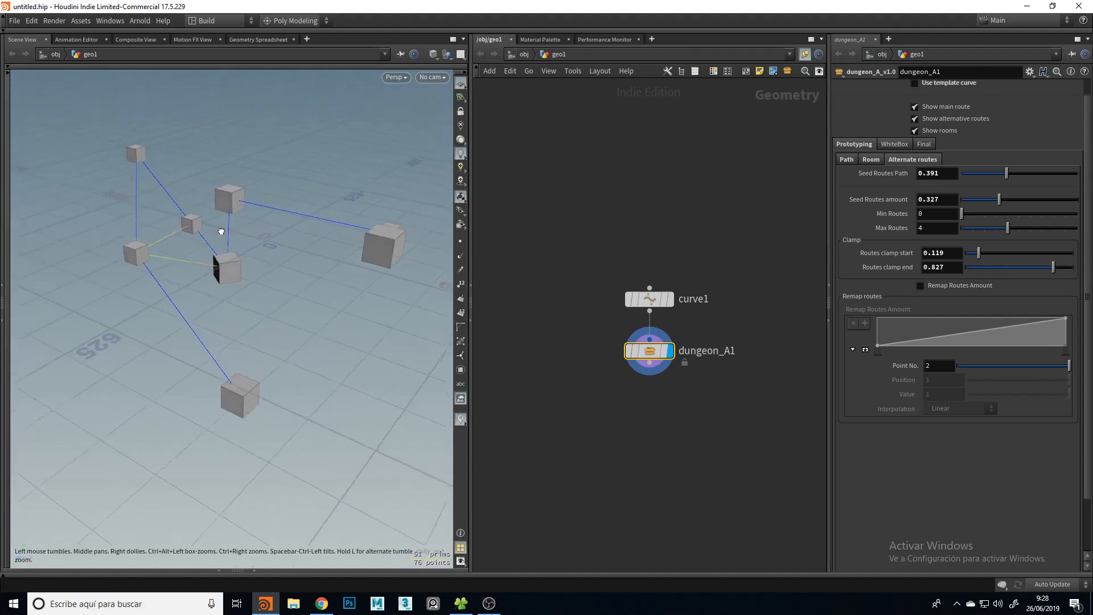
{"action": "left_click_drag", "start_coordinate": [249, 370], "coordinate": [222, 402]}
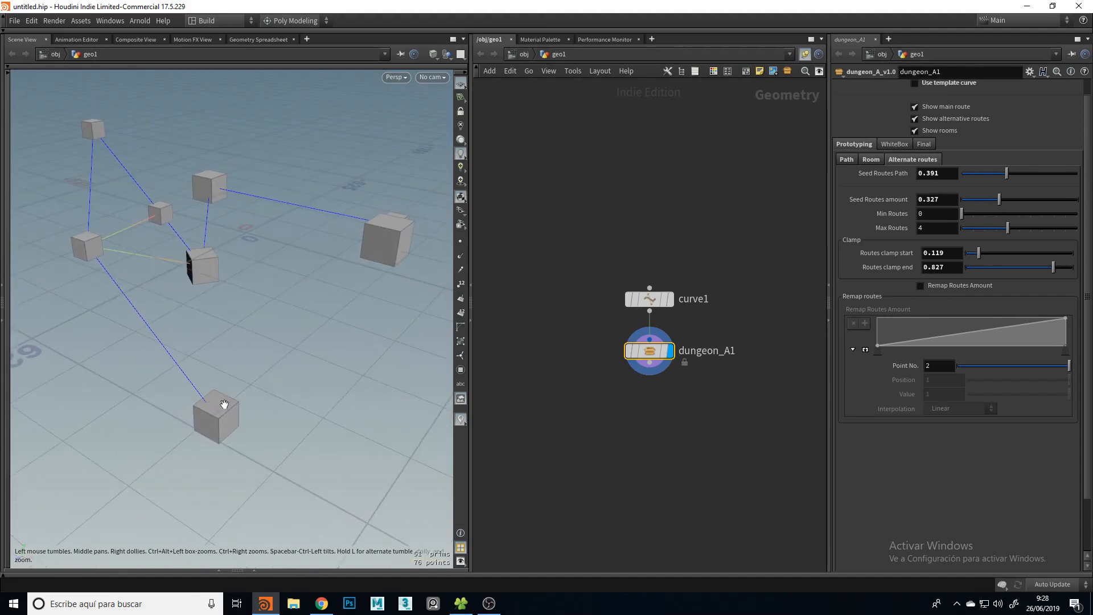
{"action": "left_click_drag", "start_coordinate": [261, 356], "coordinate": [215, 347]}
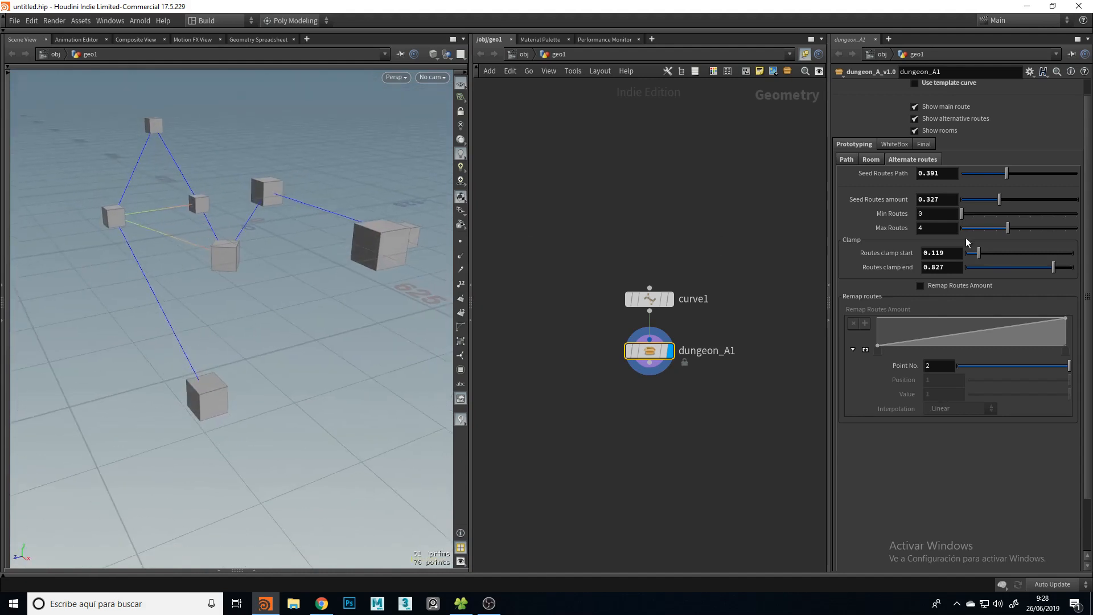
{"action": "mouse_move", "coordinate": [1005, 177]}
{"action": "left_mouse_down"}
{"action": "mouse_move", "coordinate": [995, 175]}
{"action": "mouse_move", "coordinate": [1023, 179]}
{"action": "mouse_move", "coordinate": [1008, 182]}
{"action": "left_mouse_up"}
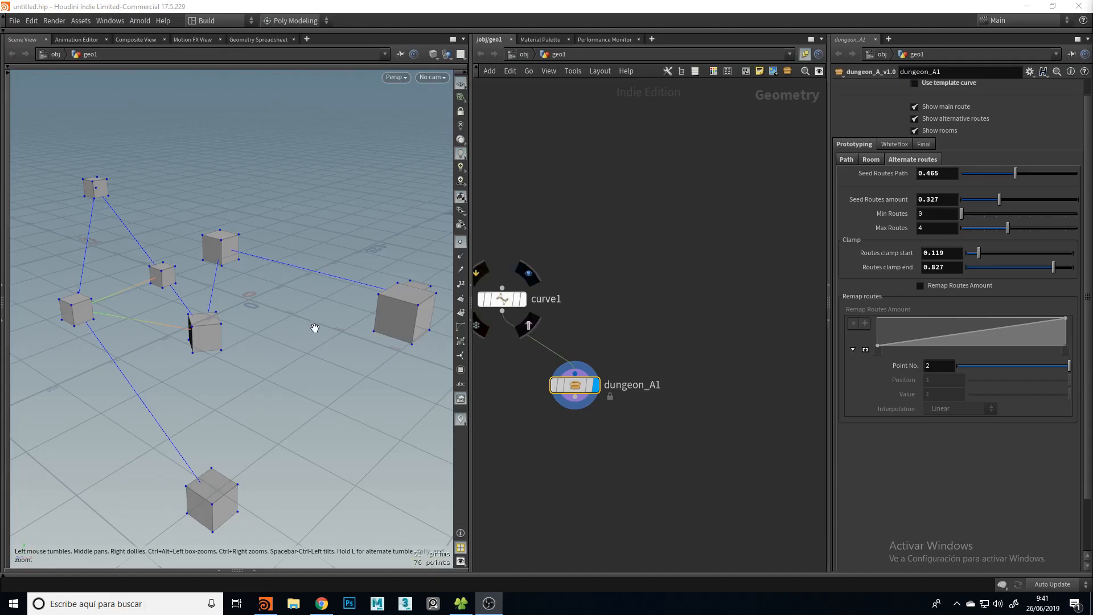
{"action": "mouse_move", "coordinate": [231, 293]}
{"action": "left_mouse_down"}
{"action": "mouse_move", "coordinate": [224, 319]}
{"action": "mouse_move", "coordinate": [222, 297]}
{"action": "mouse_move", "coordinate": [201, 313]}
{"action": "mouse_move", "coordinate": [273, 296]}
{"action": "mouse_move", "coordinate": [239, 308]}
{"action": "left_mouse_up"}
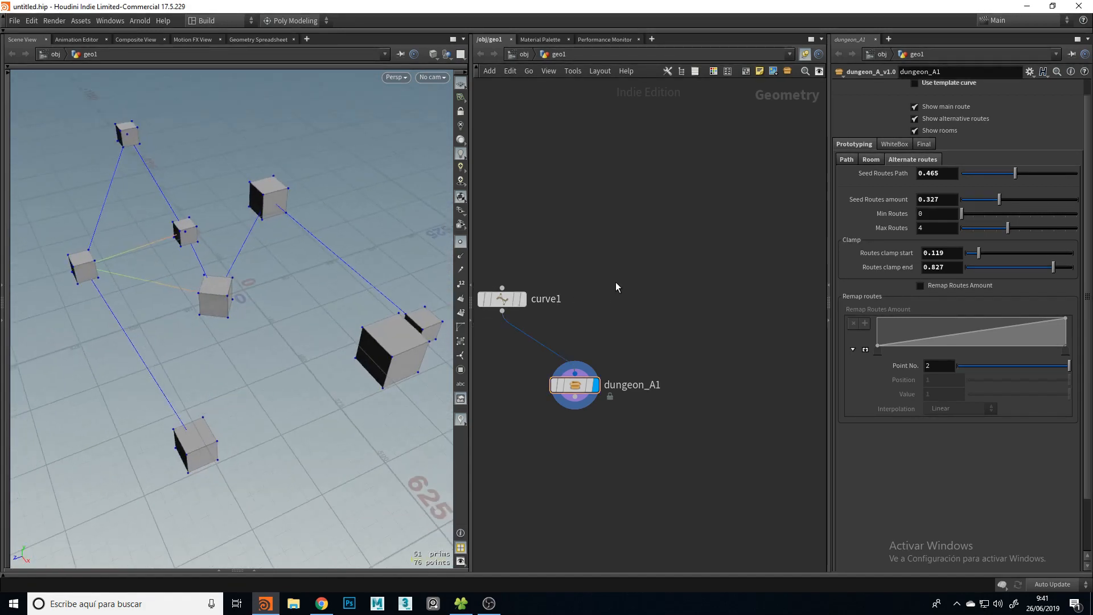
Add a Line node with Length 200 and place it above the existing nodes in the network
{"action": "key", "text": "Tab"}
{"action": "type", "text": "line"}
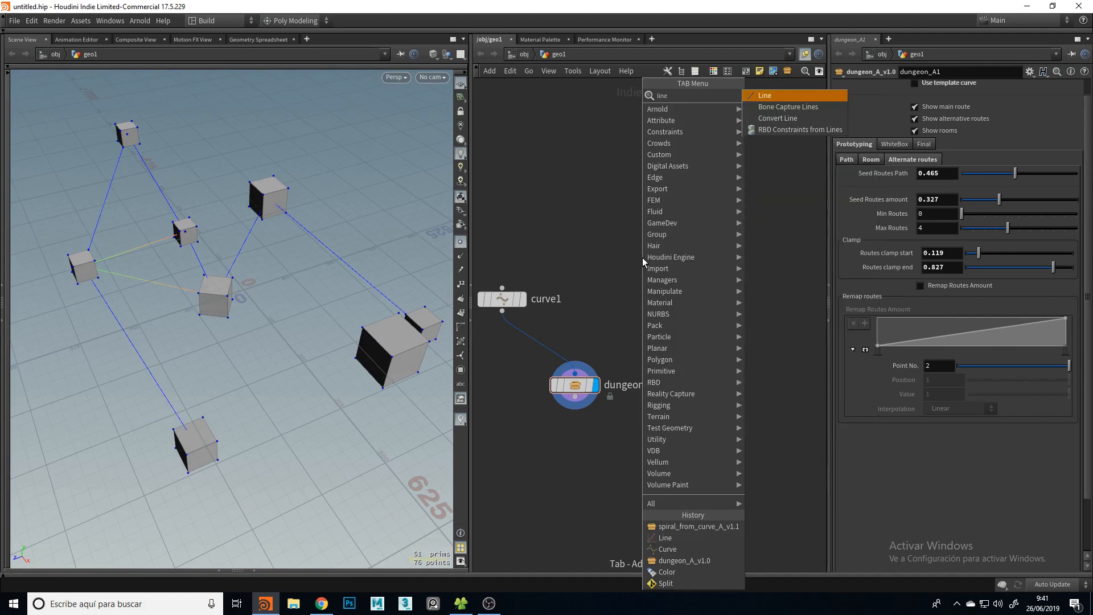
{"action": "key", "text": "Return"}
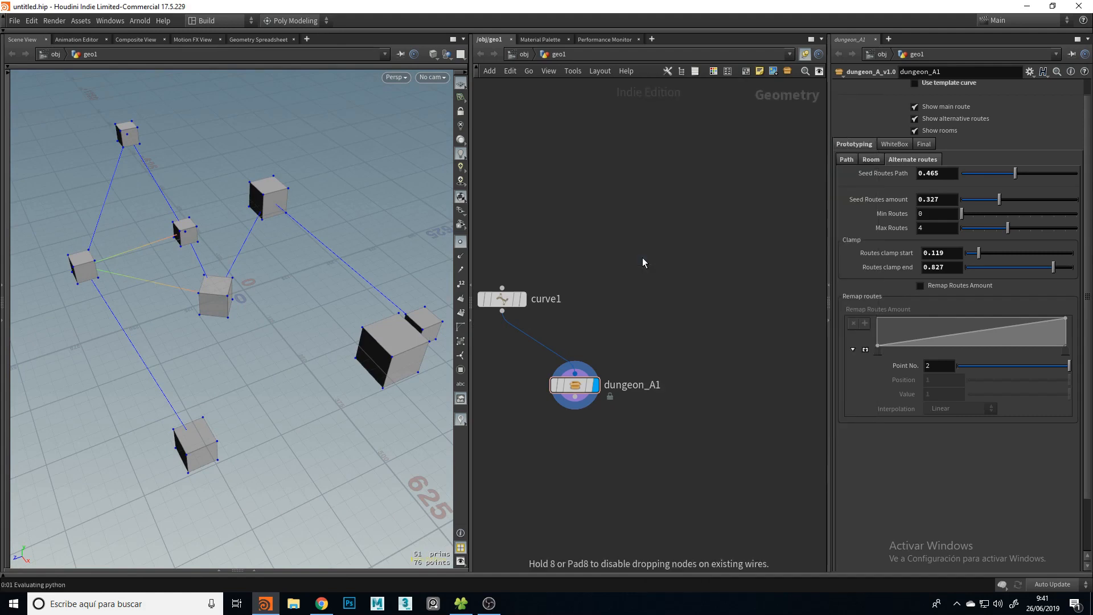
{"action": "left_click", "coordinate": [642, 257]}
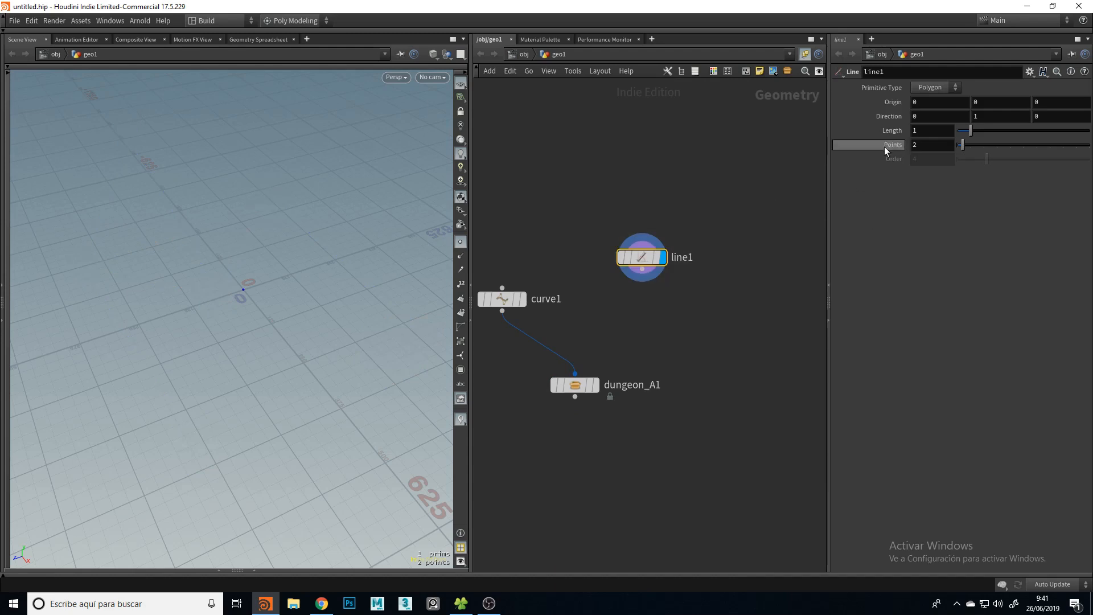
{"action": "left_click", "coordinate": [941, 130]}
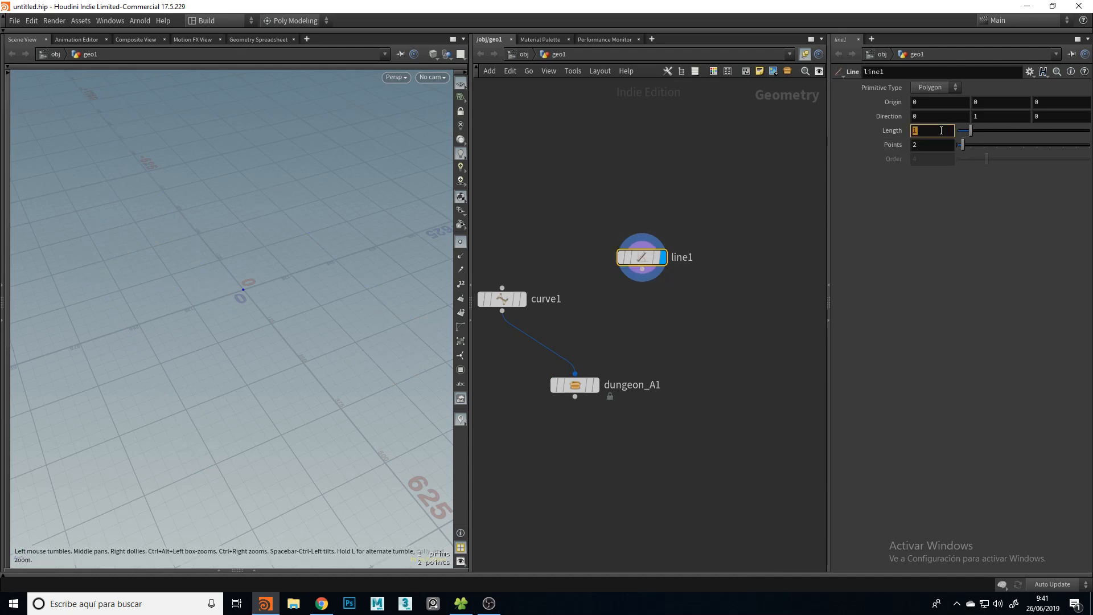
{"action": "type", "text": "200"}
{"action": "key", "text": "Return"}
{"action": "left_click_drag", "start_coordinate": [315, 331], "coordinate": [280, 281]}
{"action": "left_click_drag", "start_coordinate": [657, 283], "coordinate": [659, 226]}
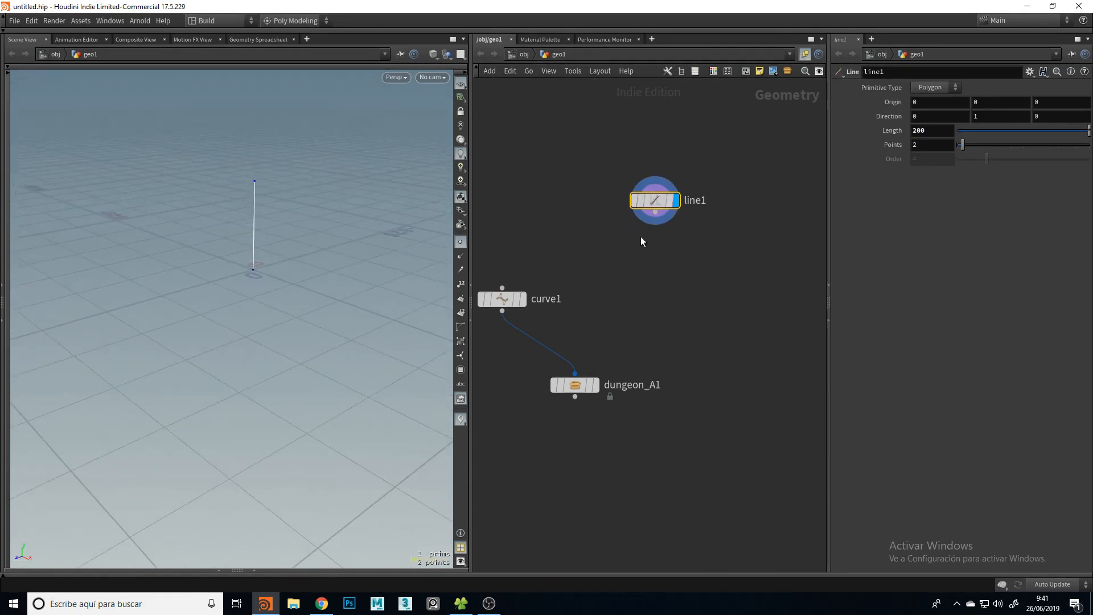
Add a spiral_from_curve_A_v1.1 node fed by the line
{"action": "key", "text": "Tab"}
{"action": "type", "text": "spiral"}
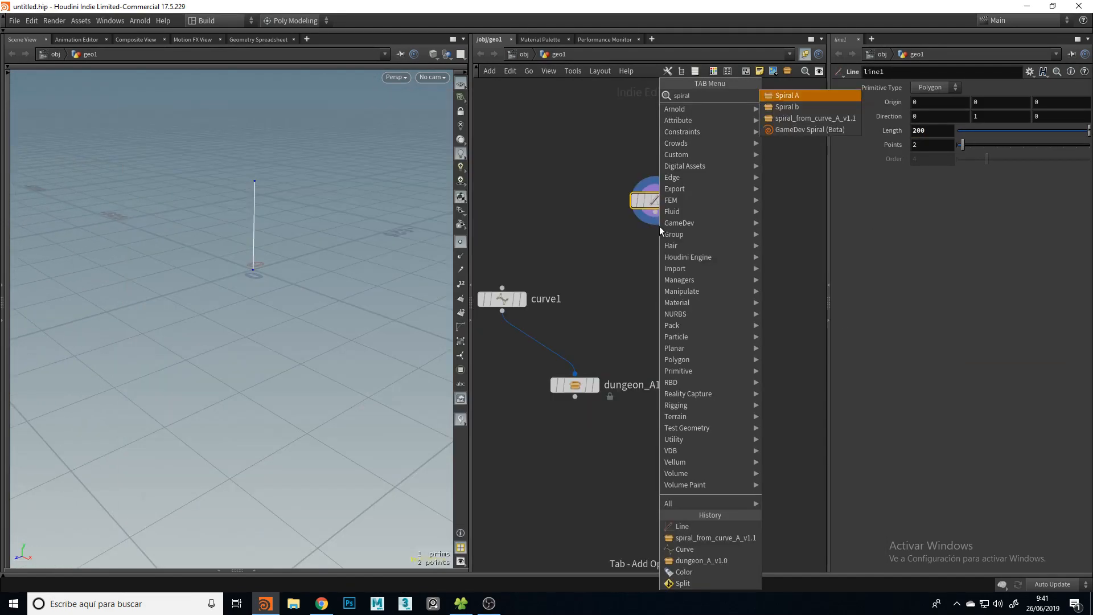
{"action": "key", "text": "Down"}
{"action": "key", "text": "Down"}
{"action": "key", "text": "Return"}
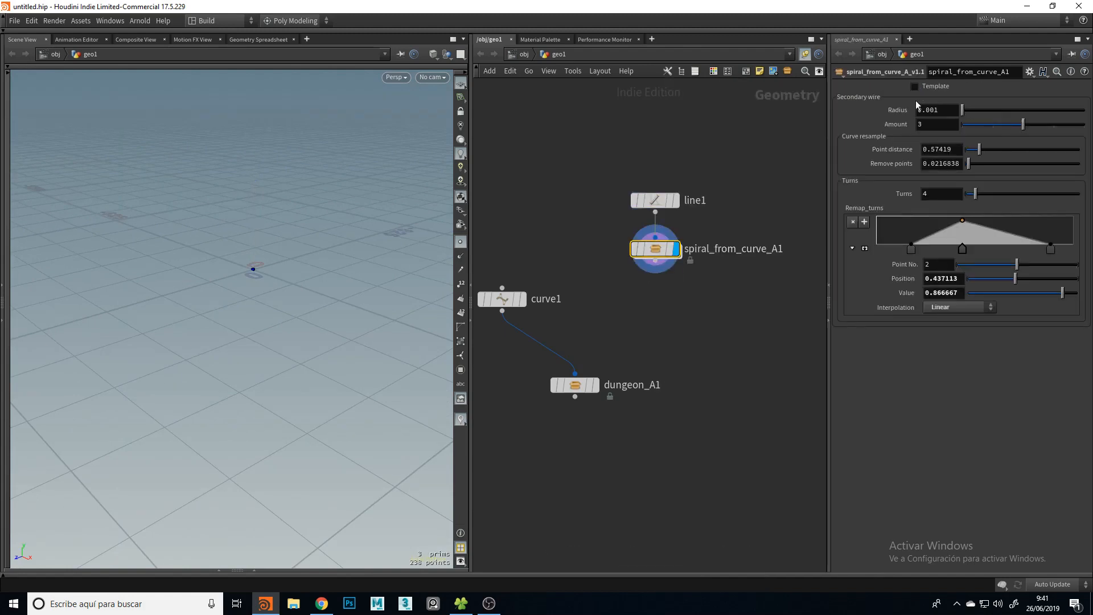
Set the spiral's secondary wire Radius to 600 and Amount to 1
{"action": "left_click", "coordinate": [944, 109]}
{"action": "type", "text": "600"}
{"action": "key", "text": "Tab"}
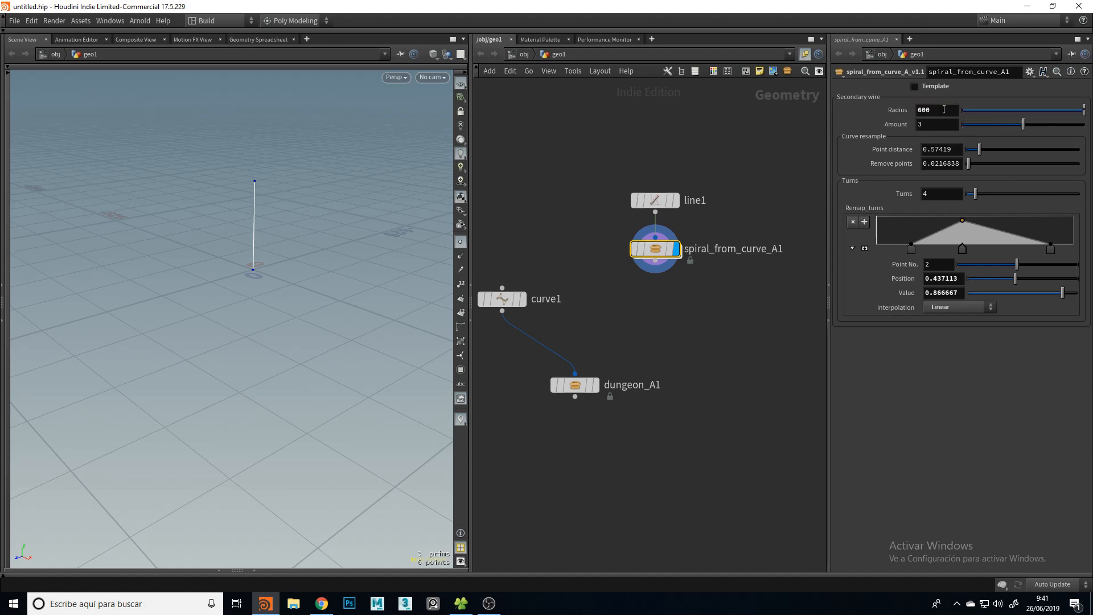
{"action": "type", "text": "1"}
{"action": "key", "text": "Return"}
{"action": "left_click_drag", "start_coordinate": [271, 239], "coordinate": [294, 225]}
Reshape the spiral's Remap_turns ramp into a straight rise from position 0, value 0 to position 1, value 1, deleting the third point
{"action": "left_click_drag", "start_coordinate": [908, 251], "coordinate": [851, 247]}
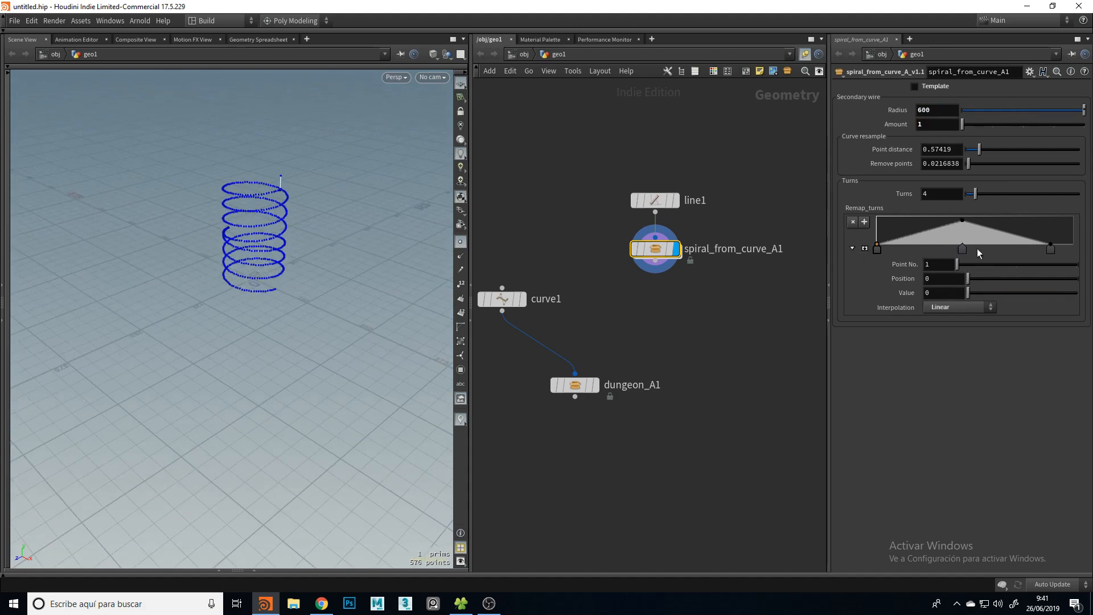
{"action": "left_click", "coordinate": [1050, 251]}
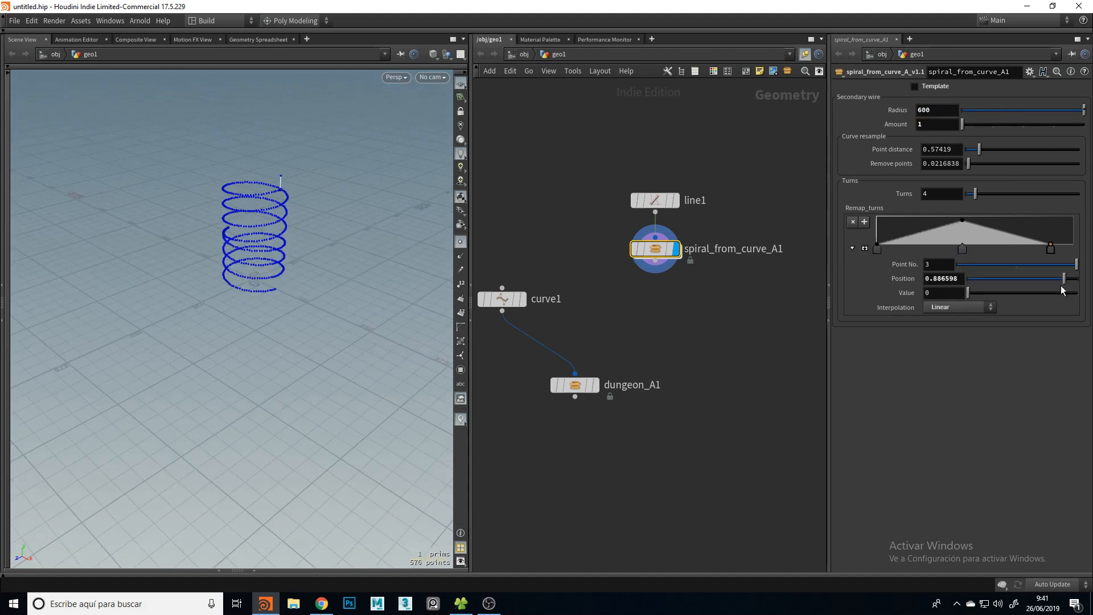
{"action": "key", "text": "Delete"}
{"action": "left_click_drag", "start_coordinate": [995, 220], "coordinate": [1083, 221]}
Set the spiral's Remove points to 0.116 and its Radius to 1200
{"action": "left_click", "coordinate": [980, 164]}
{"action": "left_click_drag", "start_coordinate": [405, 222], "coordinate": [295, 232]}
{"action": "double_click", "coordinate": [953, 108]}
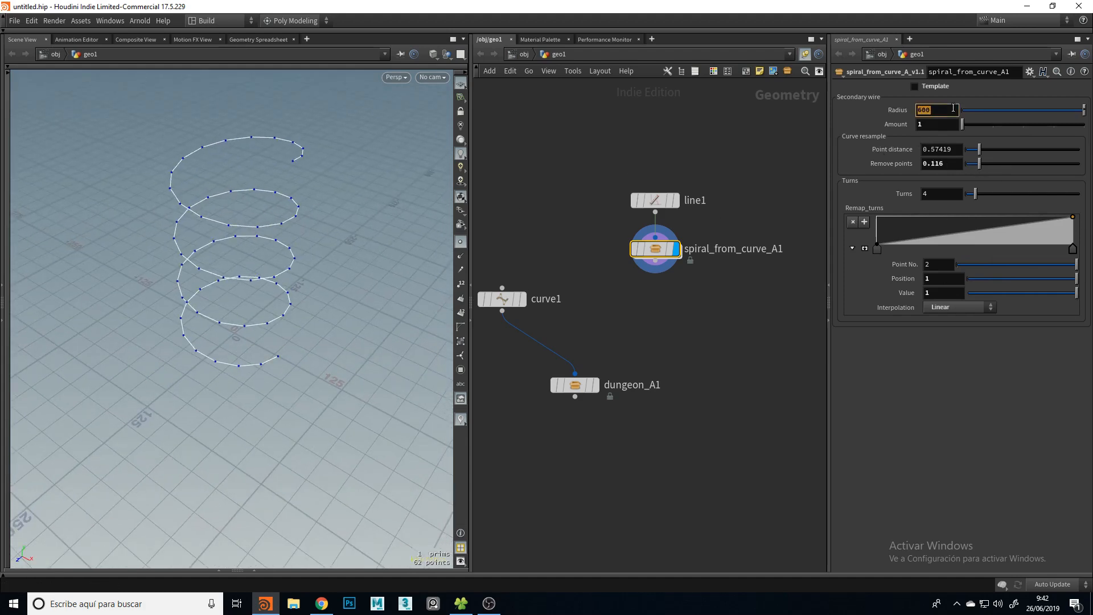
{"action": "type", "text": "1200"}
{"action": "key", "text": "Return"}
{"action": "left_click_drag", "start_coordinate": [286, 361], "coordinate": [319, 364]}
Display dungeon_A1 and connect the spiral's output to its input in place of the custom curve
{"action": "middle_click_drag", "start_coordinate": [599, 327], "coordinate": [626, 321]}
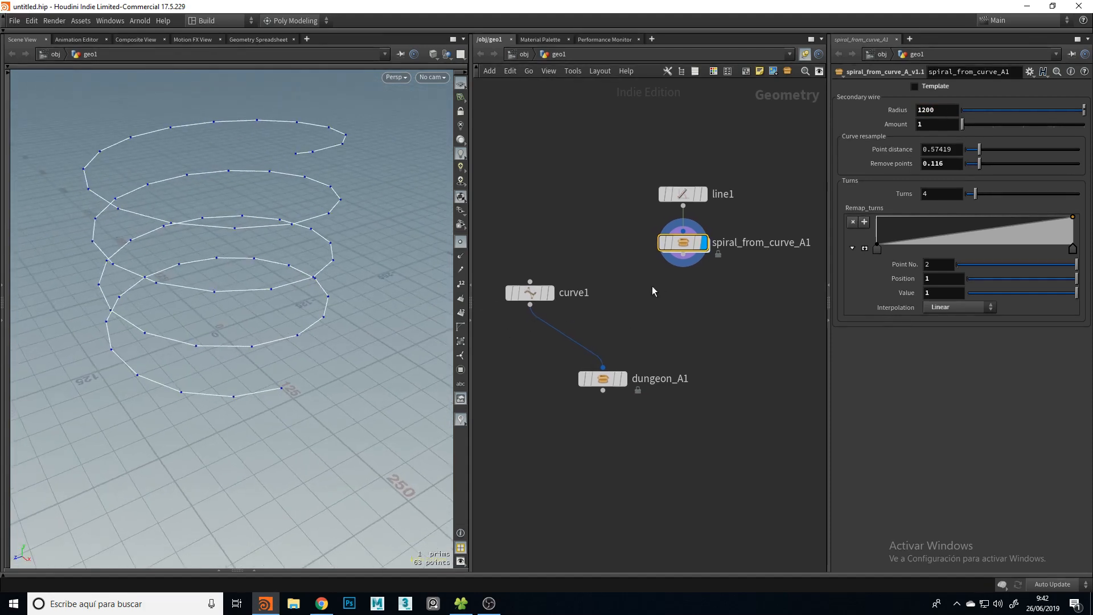
{"action": "left_click", "coordinate": [623, 378]}
{"action": "left_click_drag", "start_coordinate": [683, 255], "coordinate": [602, 367]}
{"action": "left_click_drag", "start_coordinate": [173, 288], "coordinate": [239, 319]}
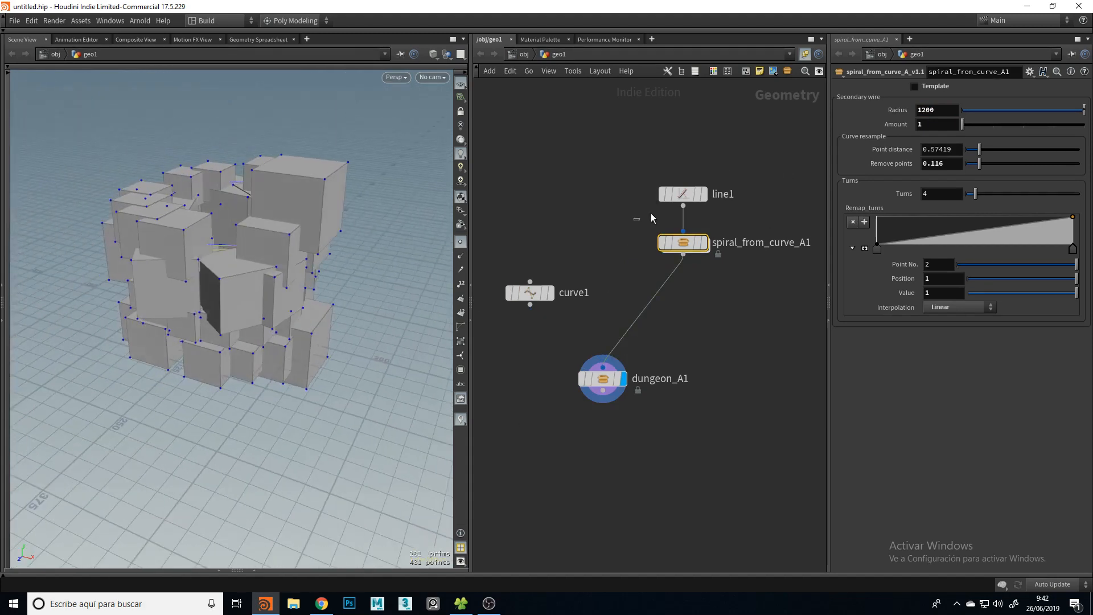
Set the spiral's Radius to 1800 and the line's Length to 600
{"action": "double_click", "coordinate": [936, 113]}
{"action": "type", "text": "1800"}
{"action": "key", "text": "Return"}
{"action": "left_click", "coordinate": [681, 194]}
{"action": "left_click", "coordinate": [938, 129]}
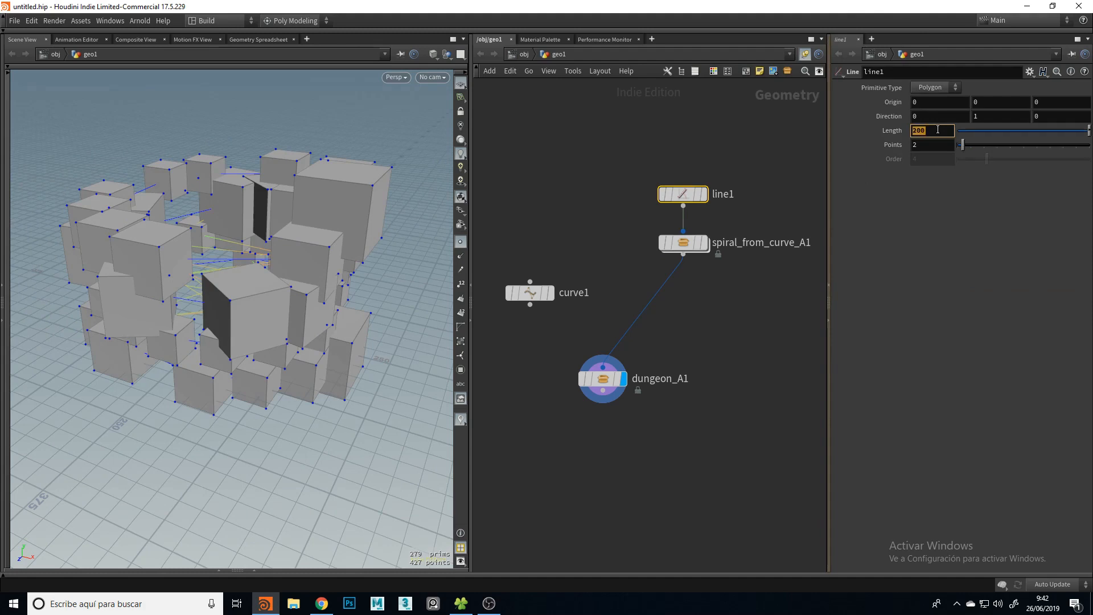
{"action": "type", "text": "600"}
{"action": "key", "text": "Return"}
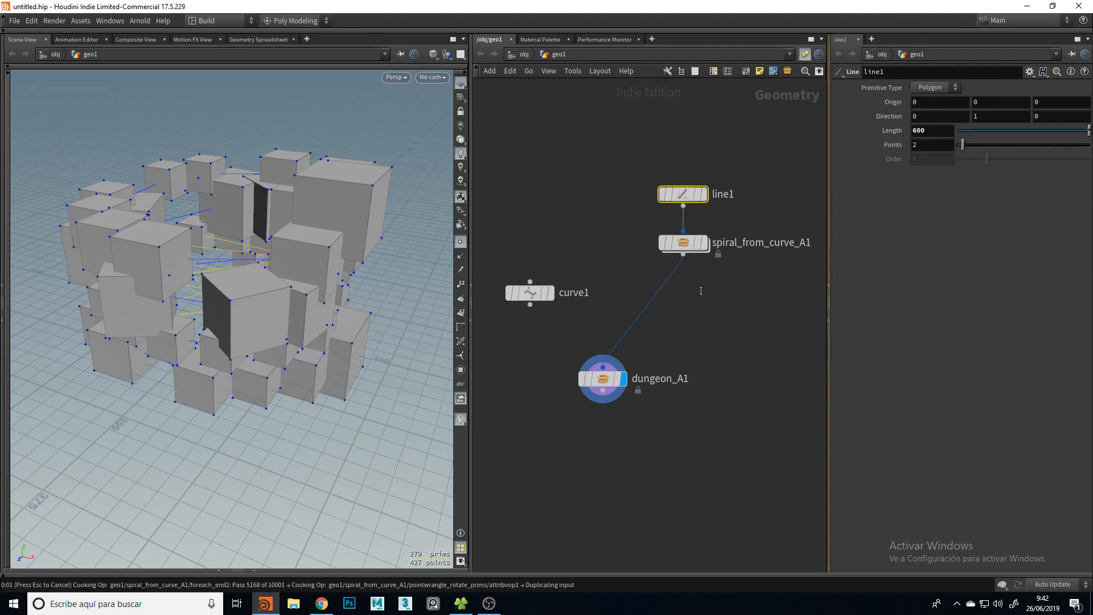
{"action": "left_click_drag", "start_coordinate": [334, 330], "coordinate": [188, 239]}
Set the Uniform Scale of dungeon_A1's rooms to 7.08
{"action": "left_click_drag", "start_coordinate": [567, 405], "coordinate": [669, 364]}
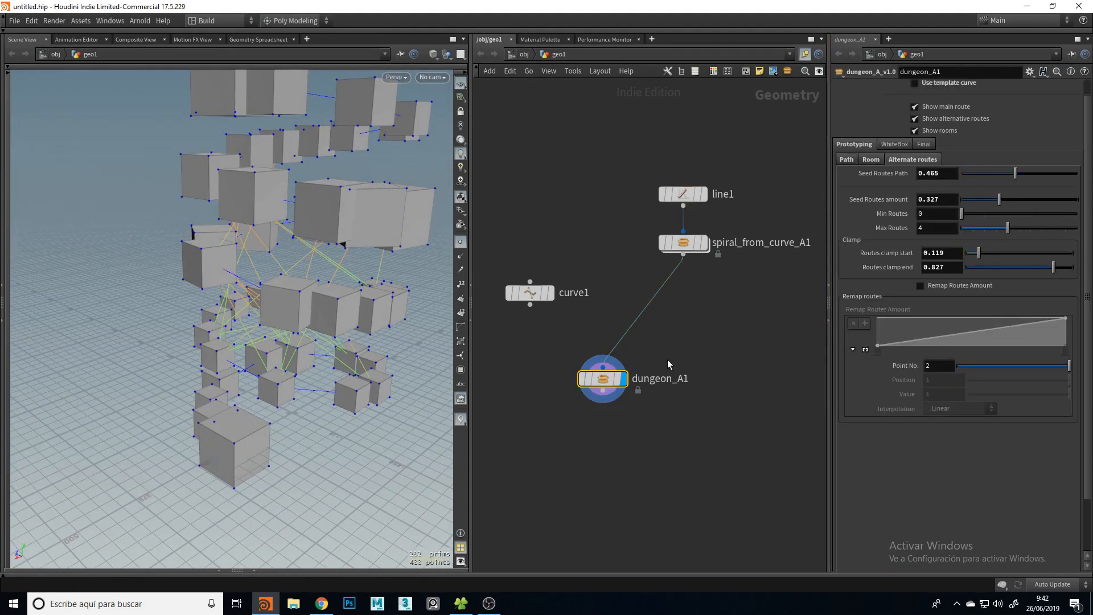
{"action": "left_click", "coordinate": [871, 159]}
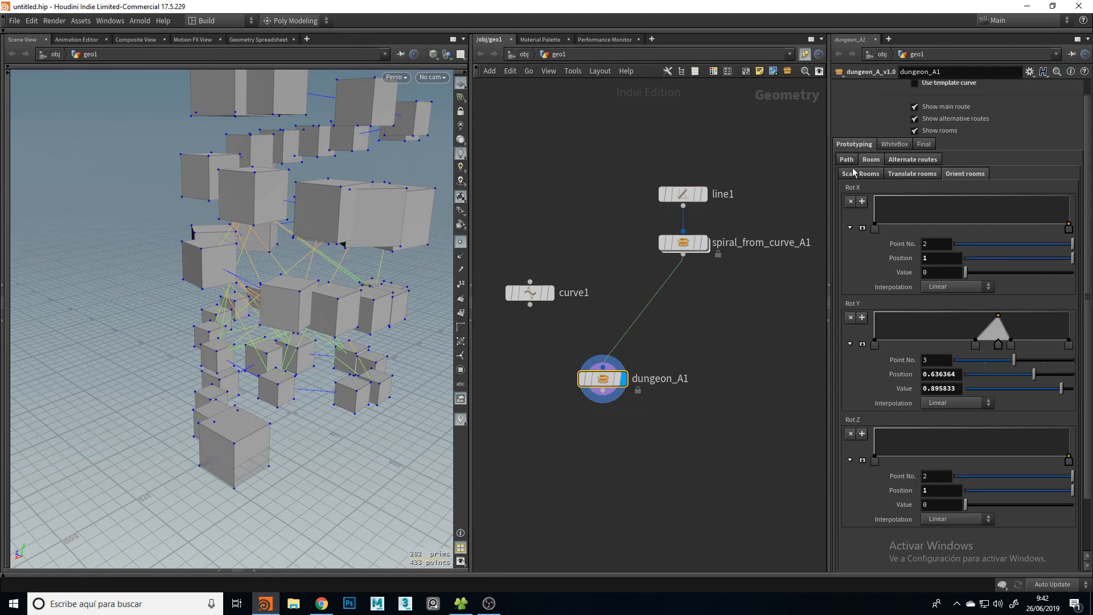
{"action": "left_click", "coordinate": [860, 174]}
{"action": "left_click_drag", "start_coordinate": [1029, 188], "coordinate": [1033, 192]}
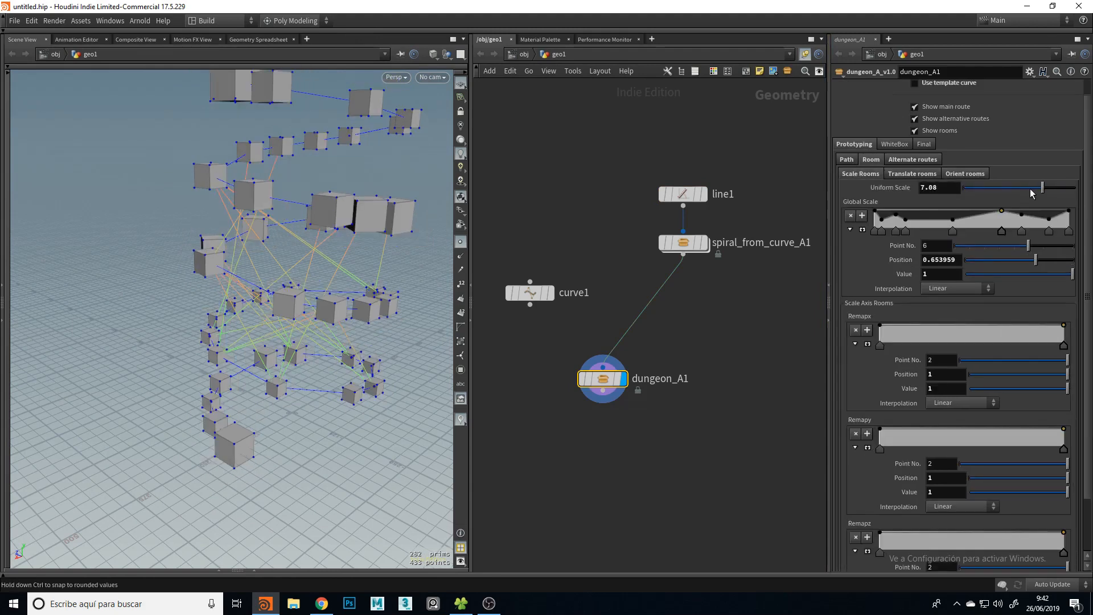
{"action": "left_click_drag", "start_coordinate": [285, 192], "coordinate": [267, 227]}
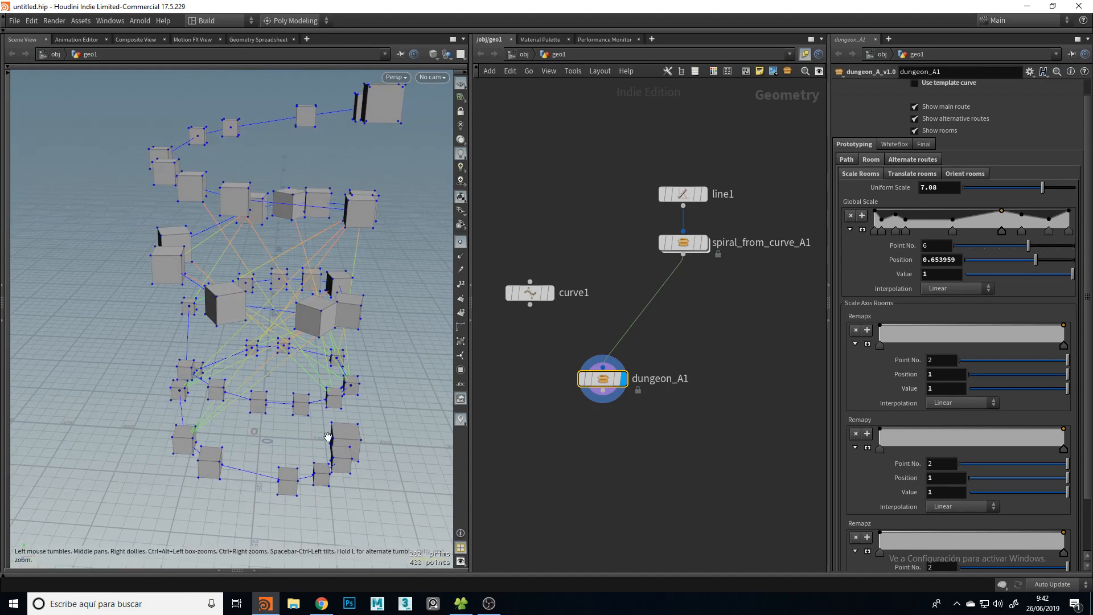
Set the alternate routes' clamp start to 0.335 and clamp end to 1
{"action": "left_click", "coordinate": [903, 161]}
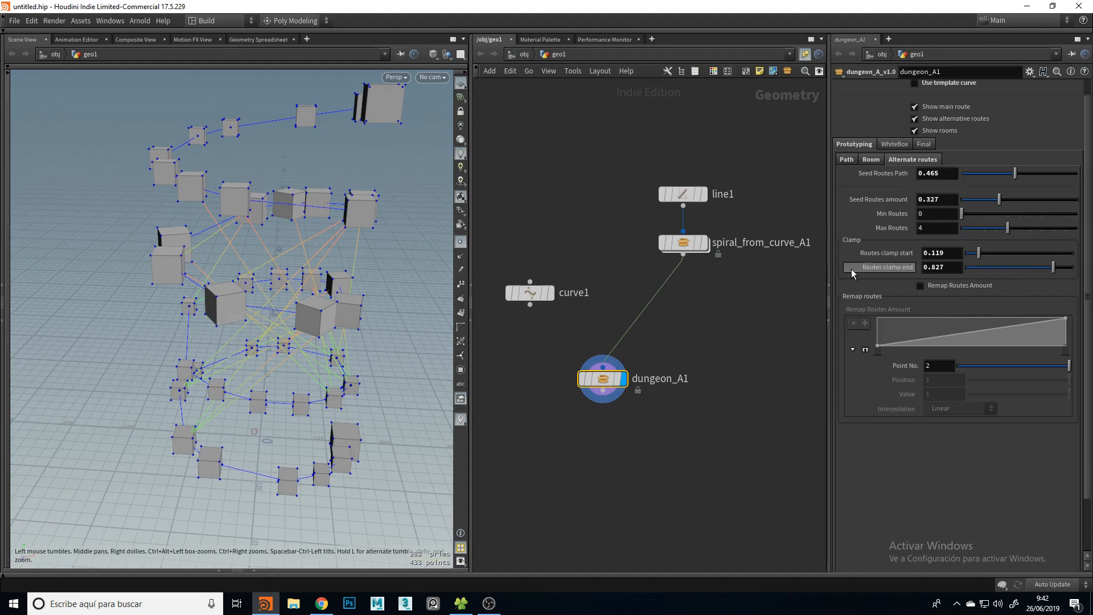
{"action": "left_click_drag", "start_coordinate": [298, 273], "coordinate": [404, 272]}
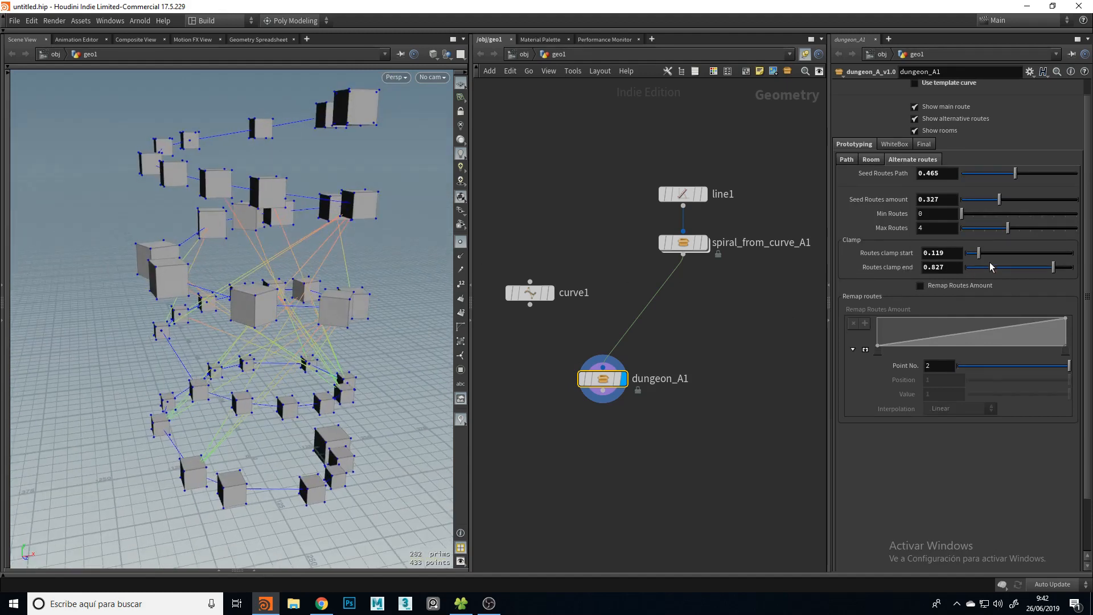
{"action": "left_click_drag", "start_coordinate": [979, 256], "coordinate": [1037, 268]}
{"action": "left_click_drag", "start_coordinate": [296, 310], "coordinate": [187, 306]}
{"action": "left_click_drag", "start_coordinate": [252, 308], "coordinate": [335, 239]}
{"action": "left_click_drag", "start_coordinate": [1039, 271], "coordinate": [1071, 267]}
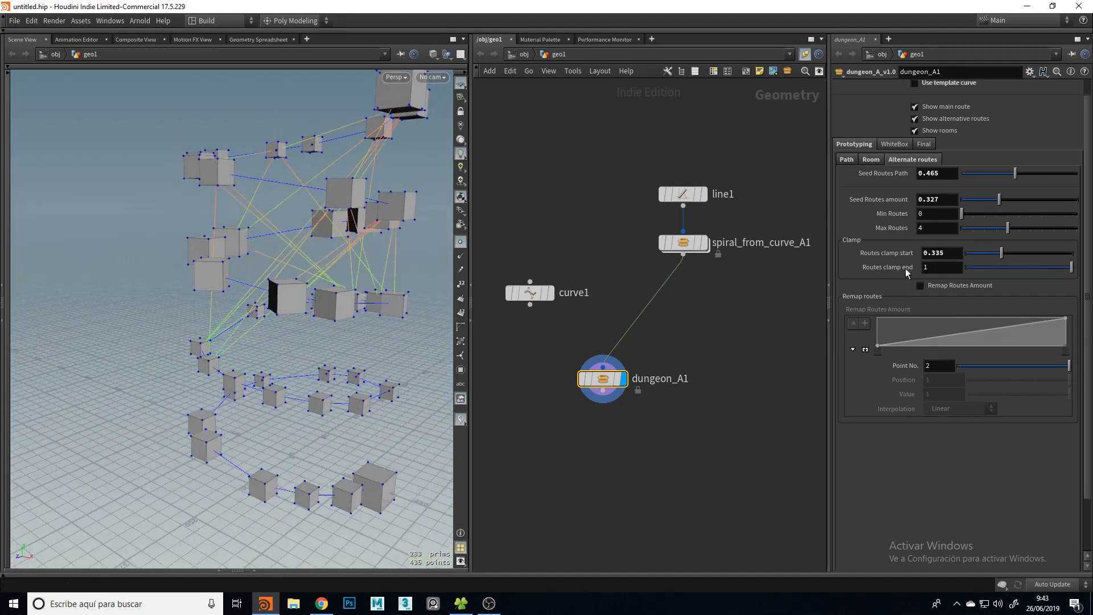
Set the alternate routes' Max Routes to 2 and Seed Routes Path to 0.564
{"action": "left_click_drag", "start_coordinate": [284, 267], "coordinate": [302, 260]}
{"action": "left_click_drag", "start_coordinate": [360, 159], "coordinate": [330, 245]}
{"action": "left_click_drag", "start_coordinate": [1007, 234], "coordinate": [984, 231]}
{"action": "left_click_drag", "start_coordinate": [250, 304], "coordinate": [273, 302]}
{"action": "left_click_drag", "start_coordinate": [1012, 178], "coordinate": [1028, 178]}
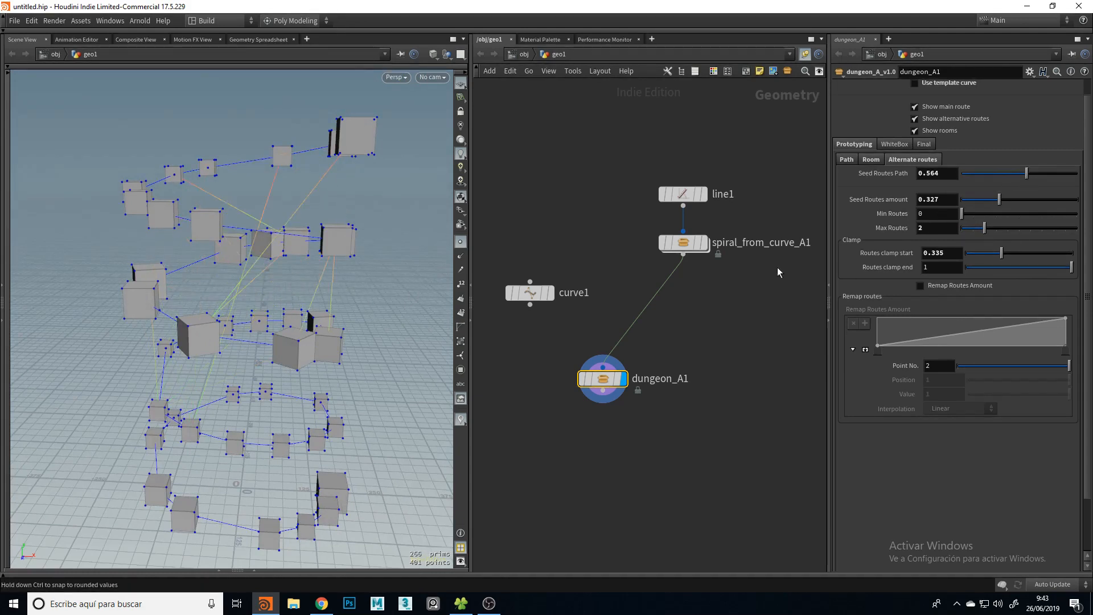
Set Routes clamp start to 0 and inspect the routes across the whole spiral
{"action": "left_click_drag", "start_coordinate": [398, 353], "coordinate": [330, 285]}
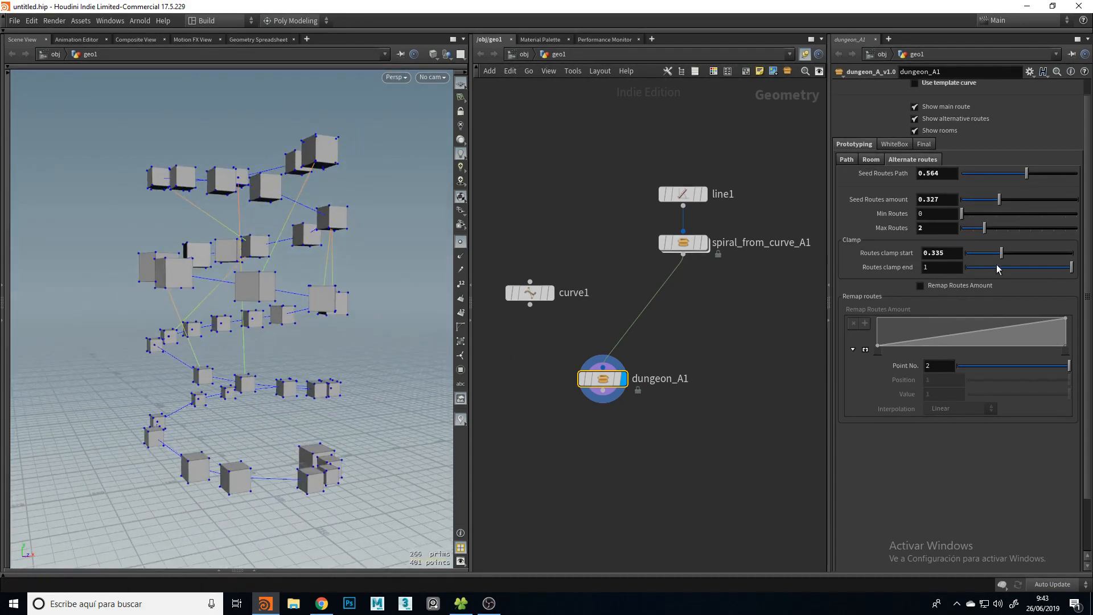
{"action": "left_click_drag", "start_coordinate": [1001, 252], "coordinate": [966, 252]}
{"action": "left_click_drag", "start_coordinate": [222, 342], "coordinate": [268, 328]}
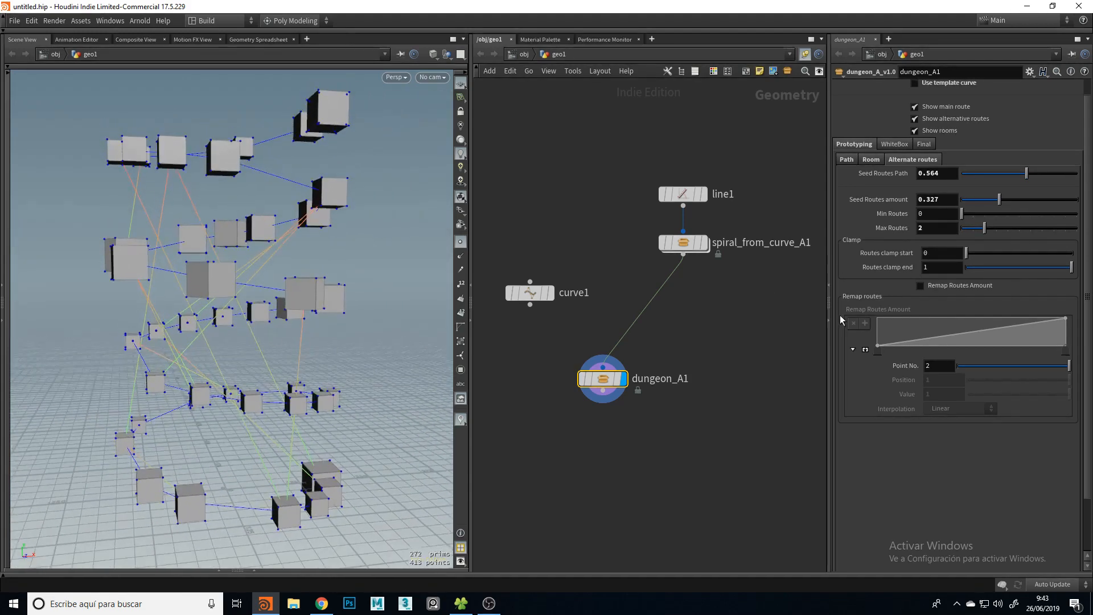
Enable Remap Routes Amount, raise the ramp's start point to full value and add a point at position 0.181818 with value 0
{"action": "left_click", "coordinate": [931, 285]}
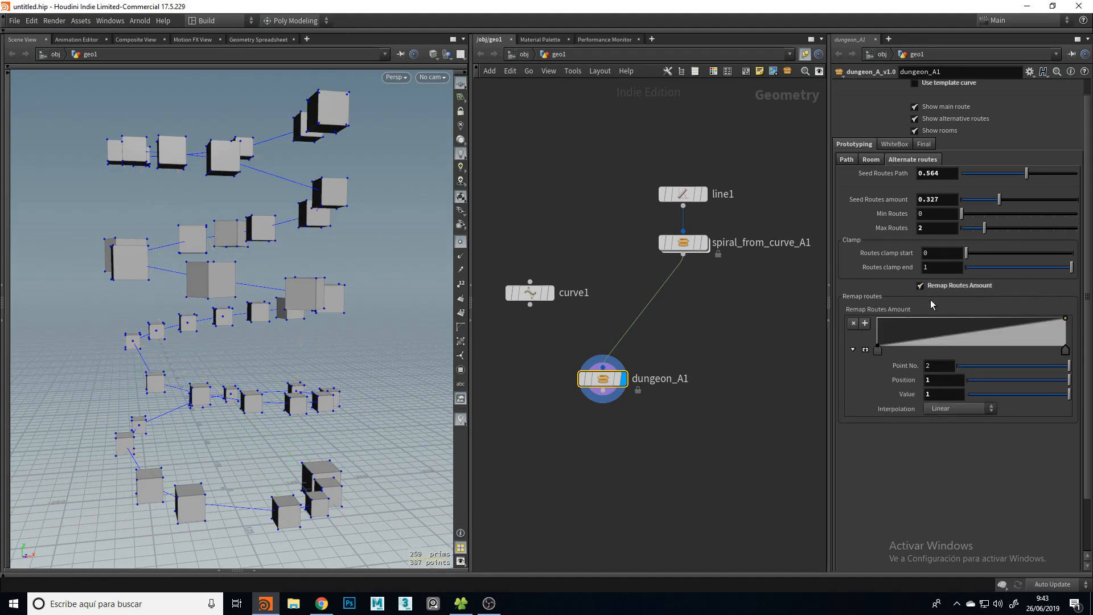
{"action": "left_click_drag", "start_coordinate": [968, 332], "coordinate": [900, 322]}
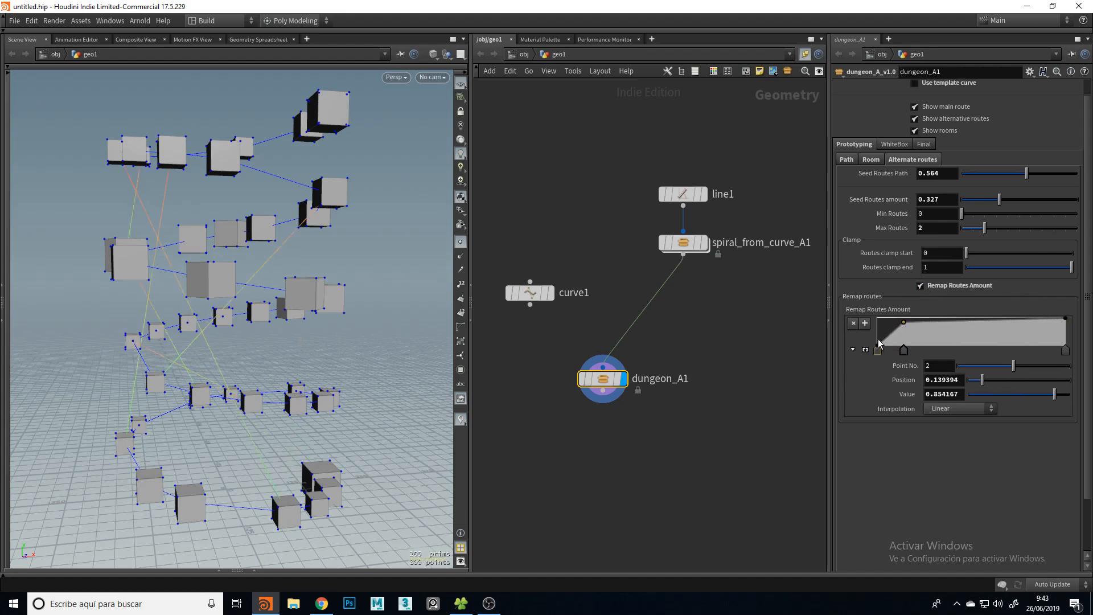
{"action": "left_click_drag", "start_coordinate": [877, 345], "coordinate": [865, 320]}
{"action": "left_click_drag", "start_coordinate": [904, 351], "coordinate": [890, 383]}
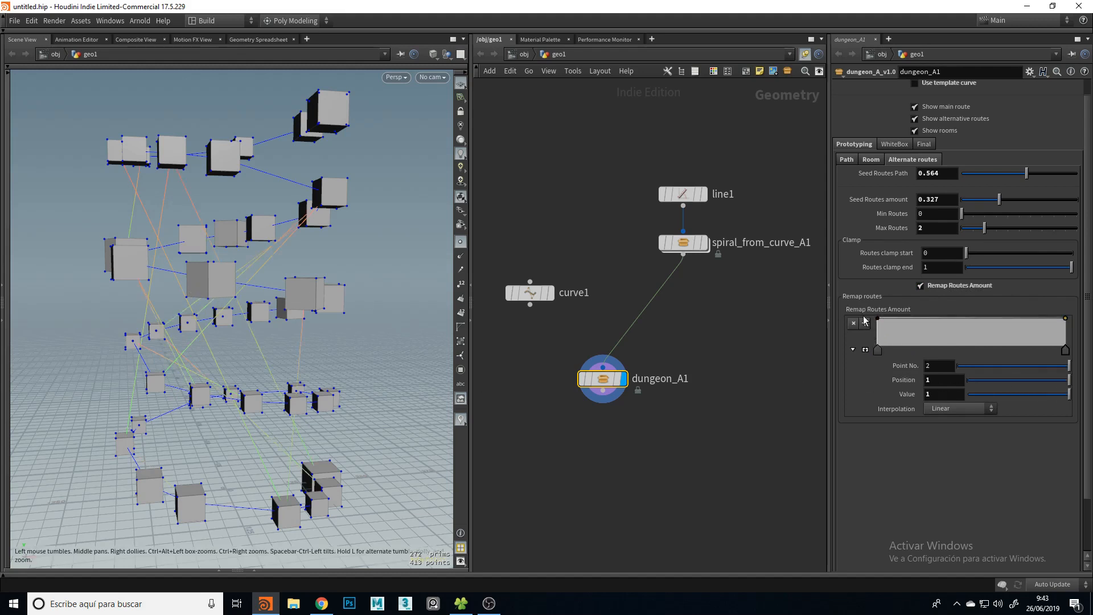
{"action": "left_click_drag", "start_coordinate": [909, 322], "coordinate": [912, 349]}
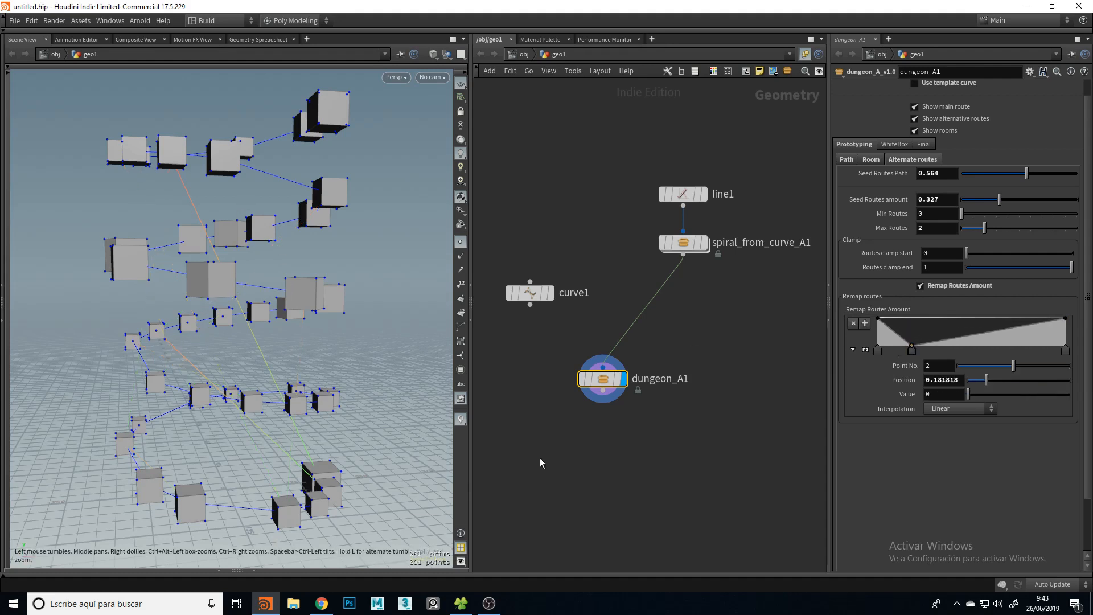
{"action": "left_click_drag", "start_coordinate": [224, 366], "coordinate": [217, 414]}
Add ramp points at position 0.581818 with value 0.916667 and at position 0.172727 with value 0.979167
{"action": "left_click", "coordinate": [986, 334]}
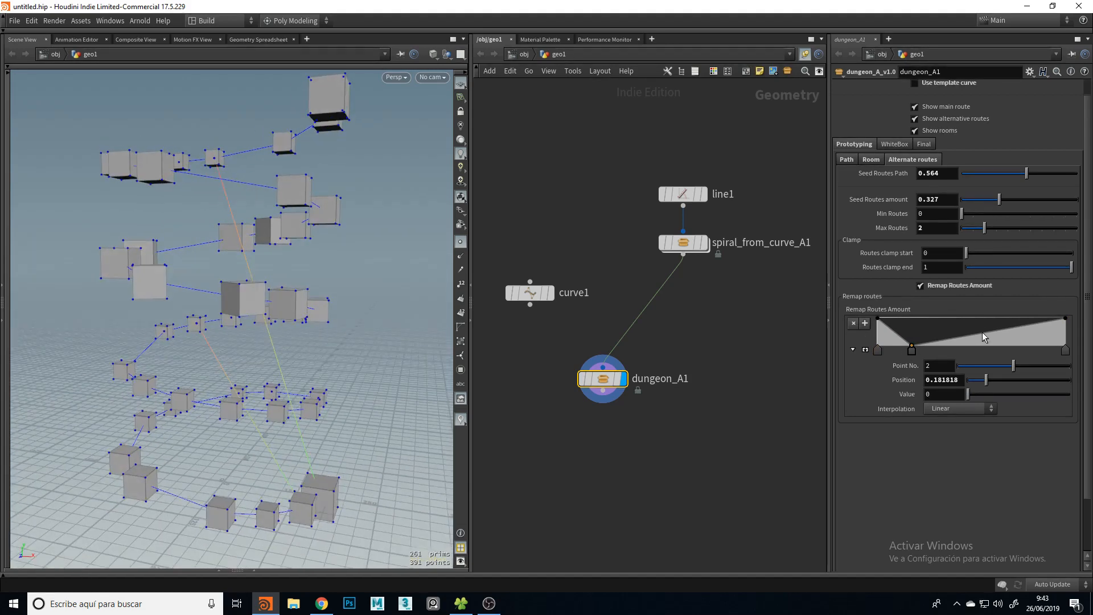
{"action": "left_click_drag", "start_coordinate": [985, 344], "coordinate": [987, 319]}
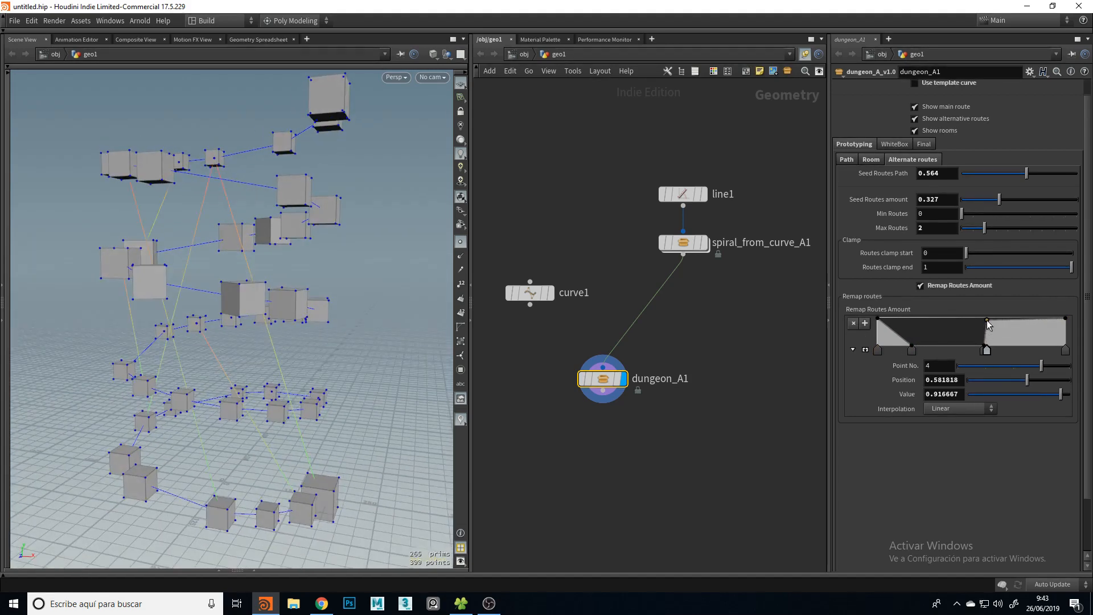
{"action": "left_click_drag", "start_coordinate": [319, 307], "coordinate": [347, 309]}
{"action": "left_click_drag", "start_coordinate": [900, 336], "coordinate": [962, 341]}
Inspect the remapped alternate routes around the spiral and turn off Remap Routes Amount
{"action": "left_click_drag", "start_coordinate": [234, 336], "coordinate": [129, 266]}
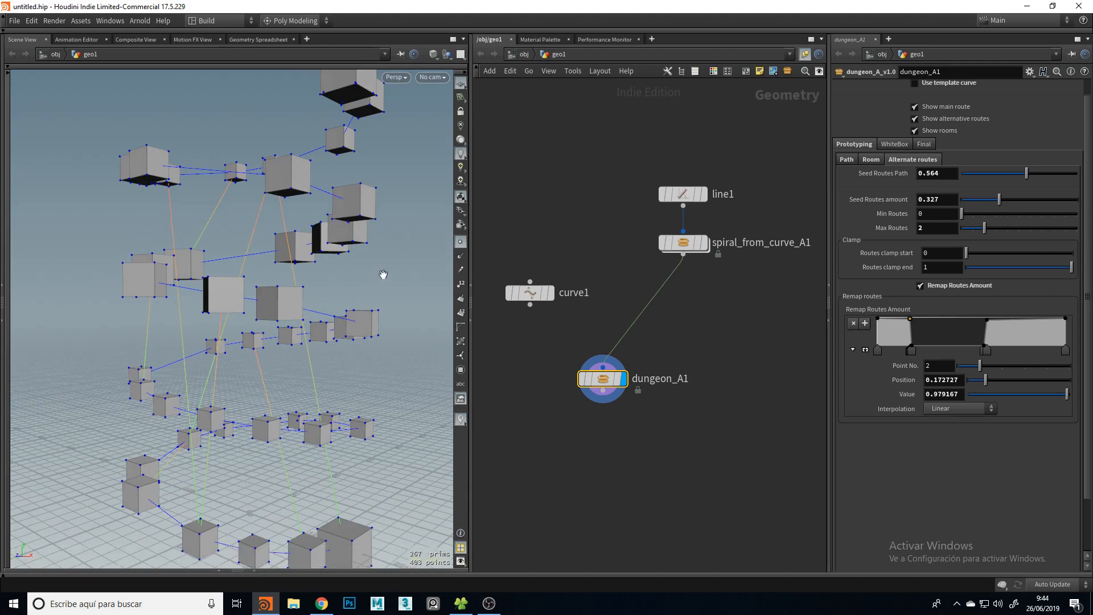
{"action": "left_click_drag", "start_coordinate": [219, 311], "coordinate": [147, 311]}
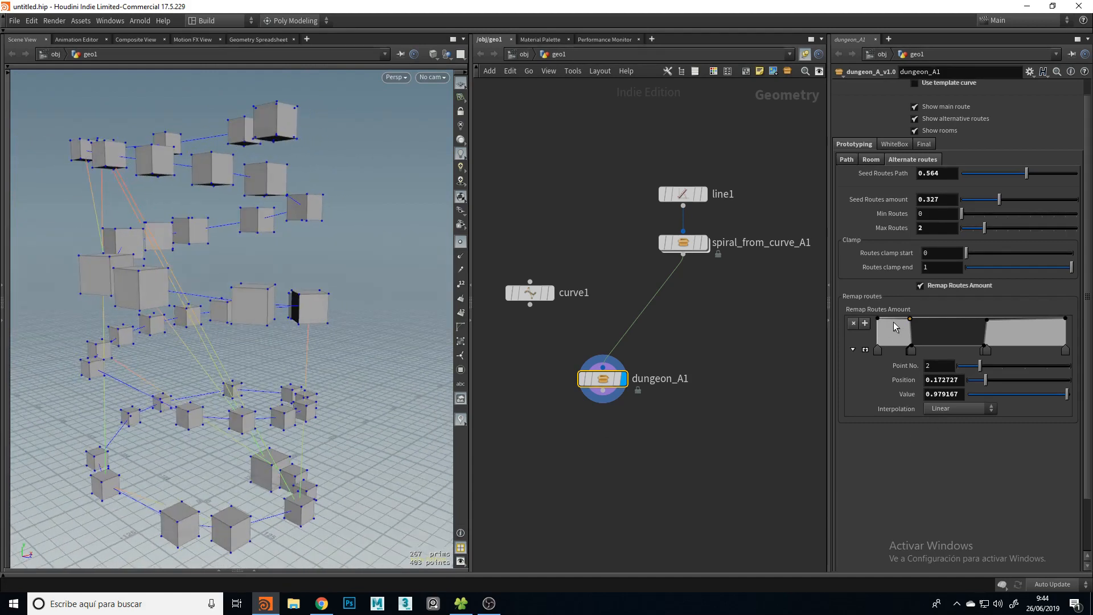
{"action": "left_click_drag", "start_coordinate": [268, 525], "coordinate": [244, 527]}
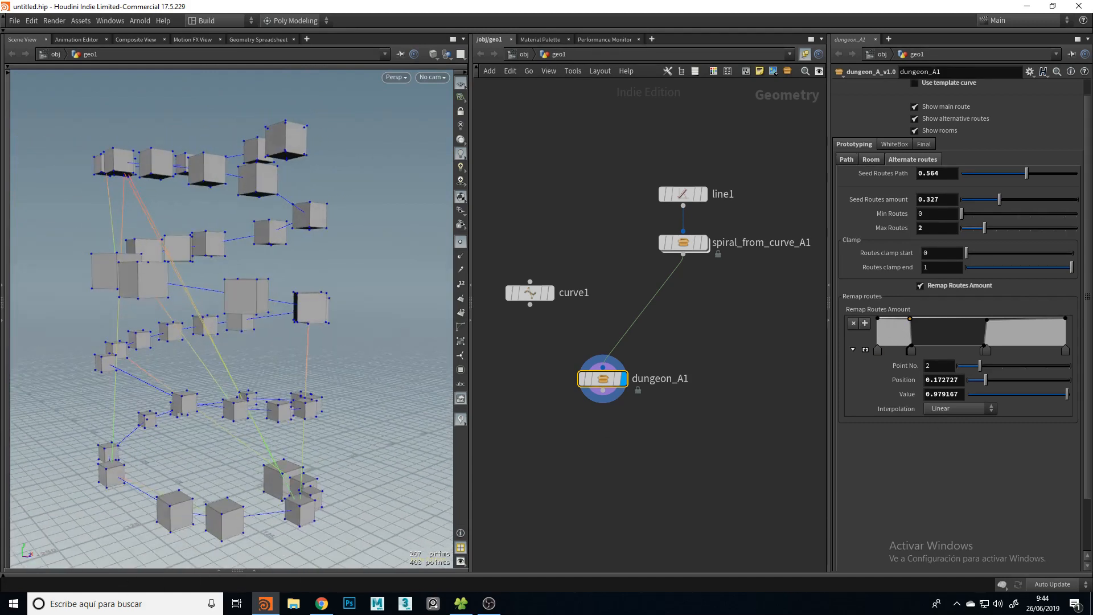
{"action": "left_click_drag", "start_coordinate": [169, 207], "coordinate": [128, 180]}
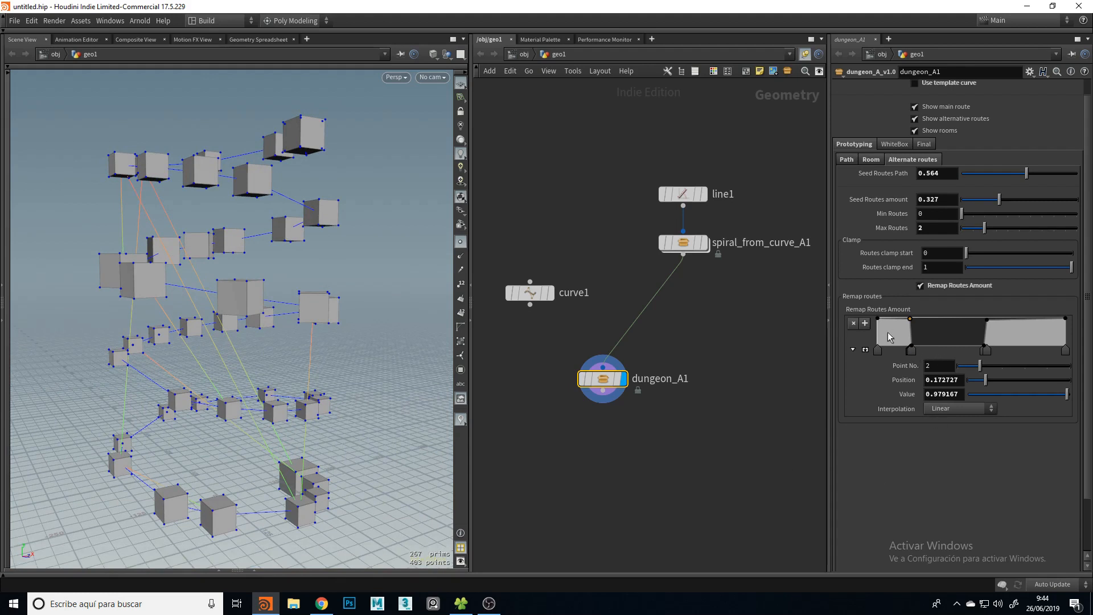
{"action": "left_click", "coordinate": [952, 285]}
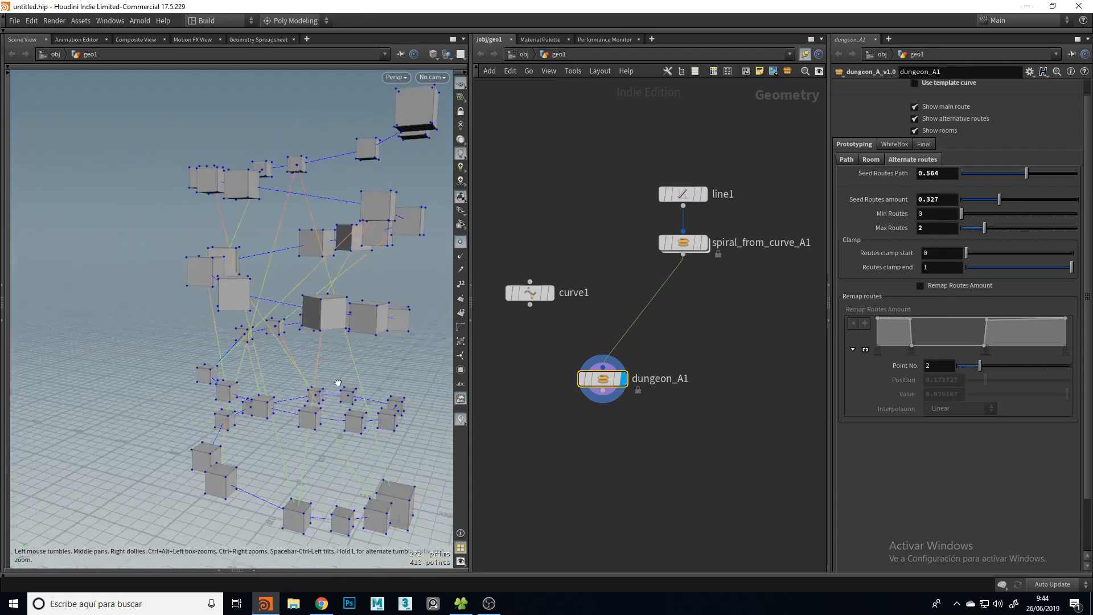
Bring up the WhiteBox main route parameters and set dungeon_A1's Output to Whitebox
{"action": "left_click", "coordinate": [889, 144]}
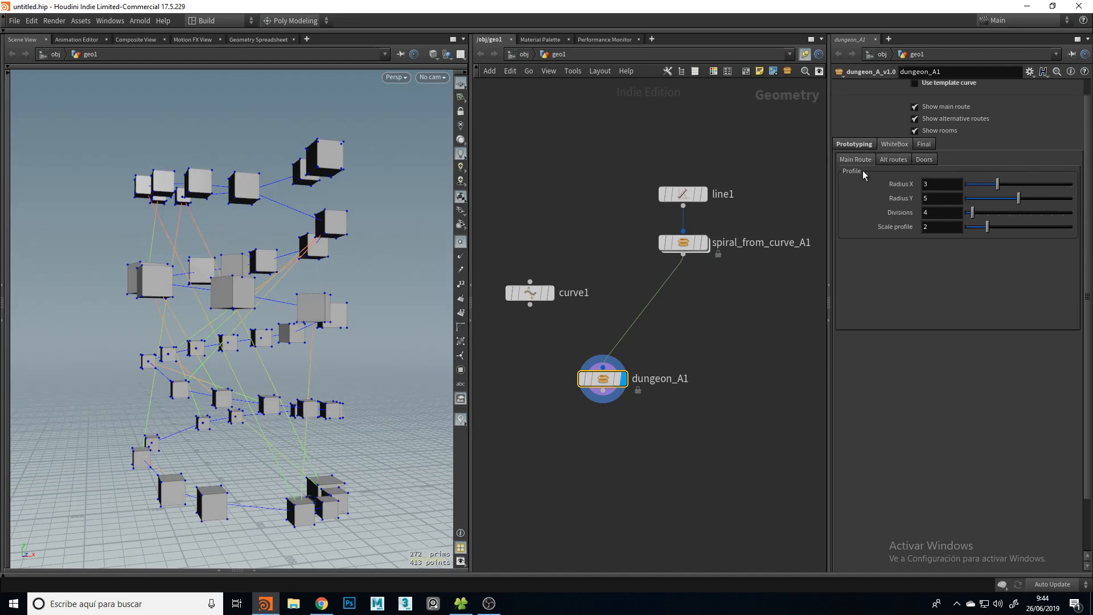
{"action": "scroll", "coordinate": [949, 187], "scroll_direction": "up", "scroll_amount": 1}
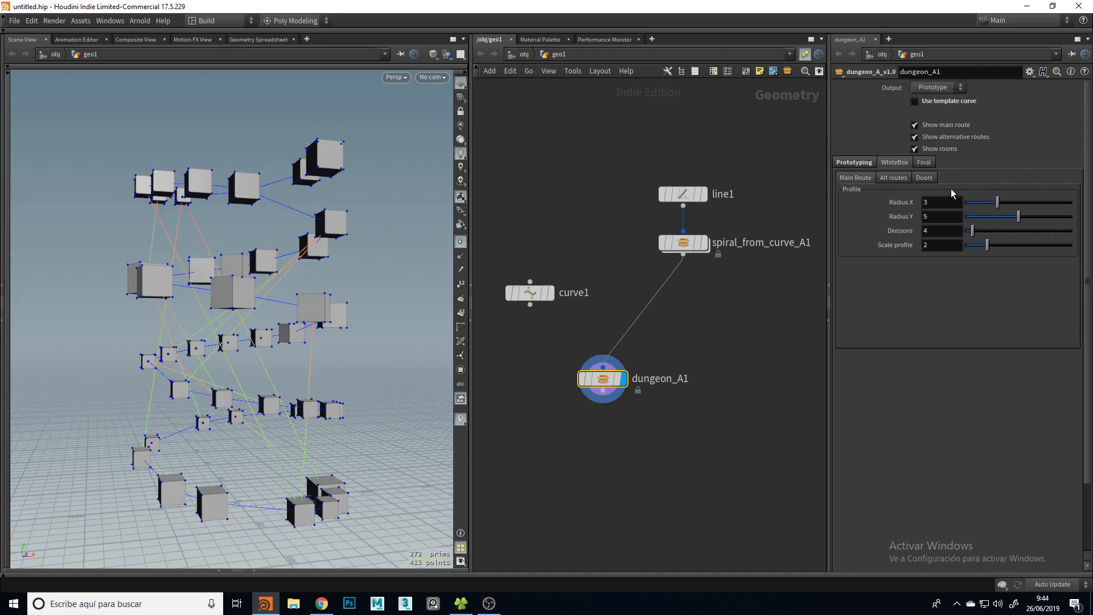
{"action": "left_click", "coordinate": [936, 90]}
{"action": "left_click", "coordinate": [933, 108]}
{"action": "left_click_drag", "start_coordinate": [249, 383], "coordinate": [359, 312]}
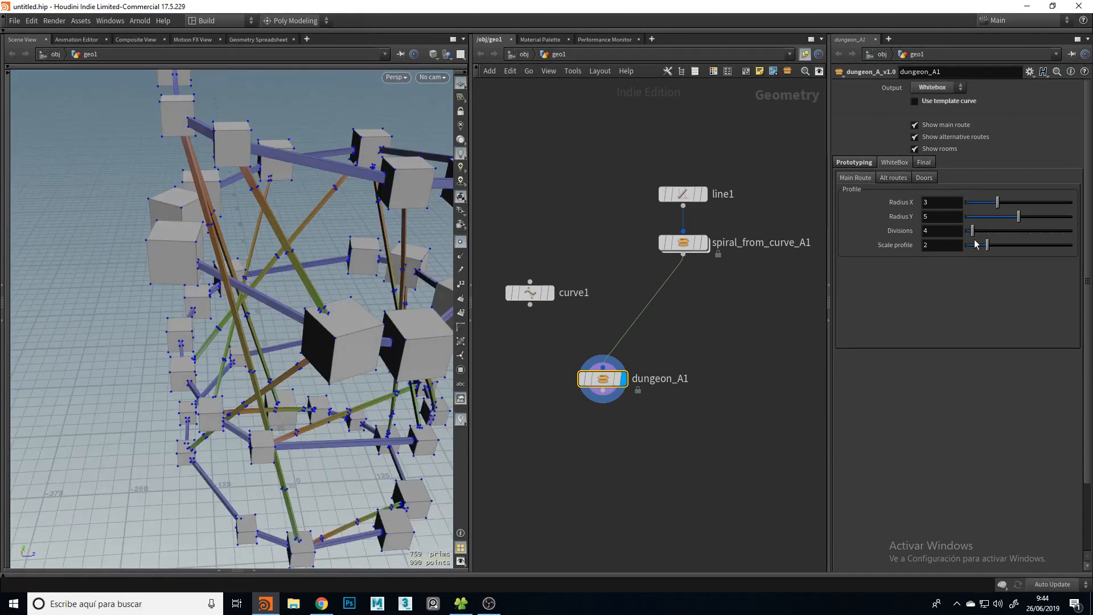
Try 22 profile divisions on the main route and a profile scale of 4.86 on the alternate routes, undoing each change
{"action": "left_click_drag", "start_coordinate": [986, 246], "coordinate": [986, 245]}
{"action": "left_click_drag", "start_coordinate": [284, 253], "coordinate": [349, 276]}
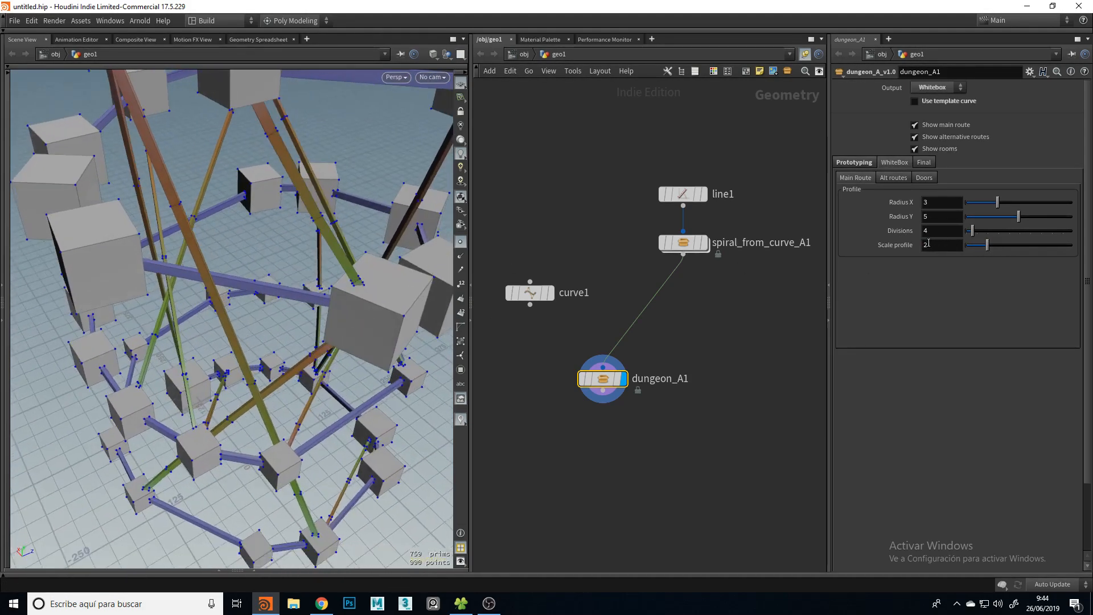
{"action": "mouse_move", "coordinate": [997, 203]}
{"action": "left_mouse_down"}
{"action": "mouse_move", "coordinate": [1038, 203]}
{"action": "mouse_move", "coordinate": [1013, 204]}
{"action": "left_mouse_up"}
{"action": "middle_click", "coordinate": [948, 206], "text": "ctrl"}
{"action": "left_click_drag", "start_coordinate": [973, 231], "coordinate": [1009, 231]}
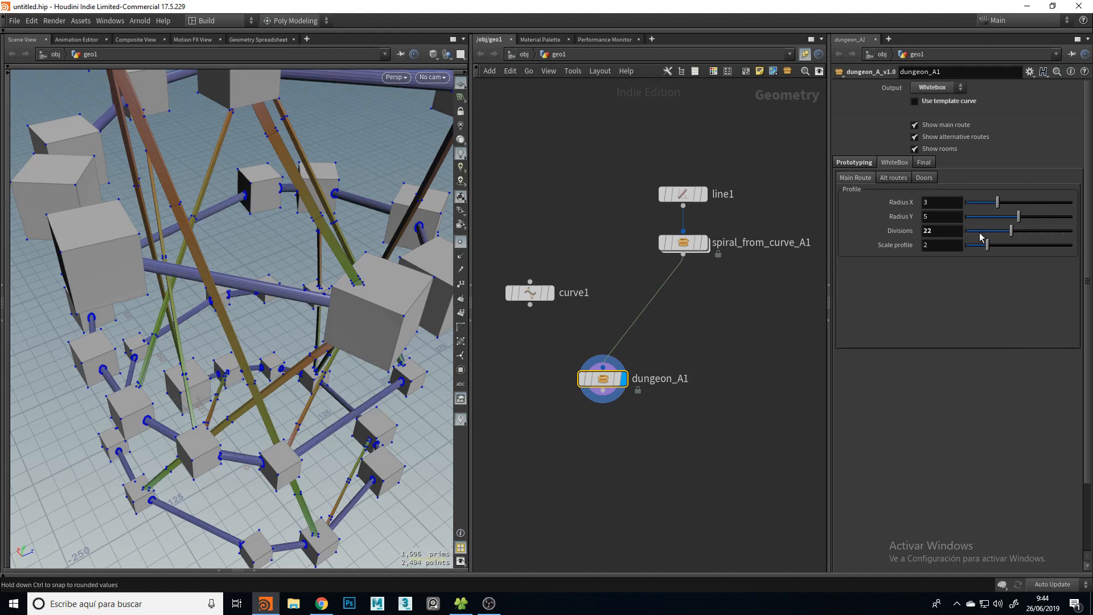
{"action": "key", "text": "ctrl+z"}
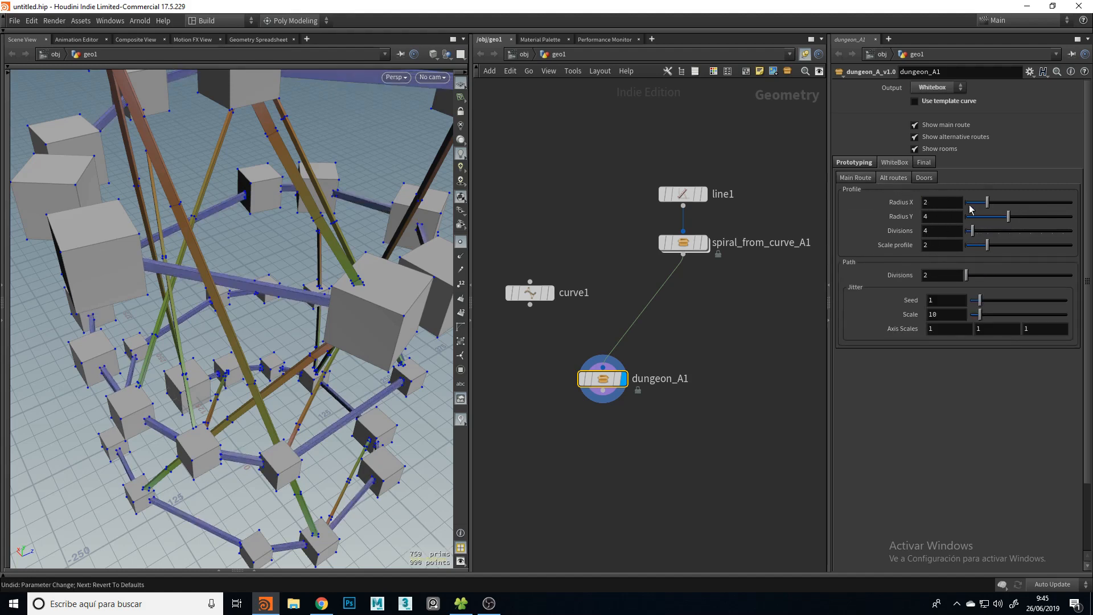
{"action": "left_click_drag", "start_coordinate": [988, 246], "coordinate": [1032, 246]}
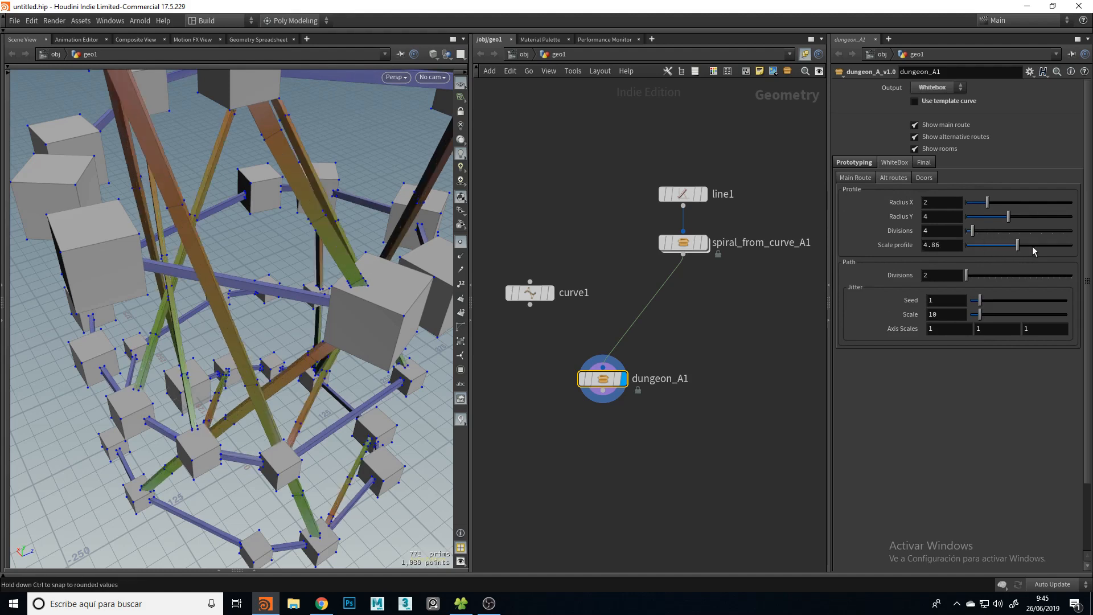
{"action": "key", "text": "ctrl+z"}
Hide the point display and set the alternate routes' jitter Seed to 7.63 and Scale to 33.7
{"action": "left_click_drag", "start_coordinate": [313, 361], "coordinate": [250, 278]}
{"action": "left_click", "coordinate": [460, 241]}
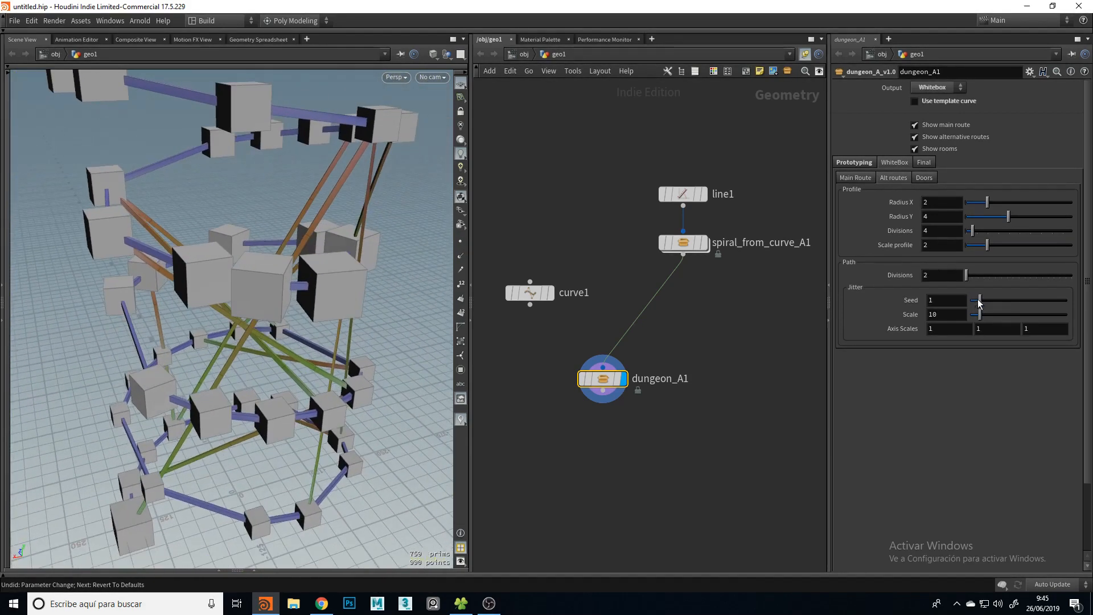
{"action": "left_click_drag", "start_coordinate": [984, 304], "coordinate": [1000, 326]}
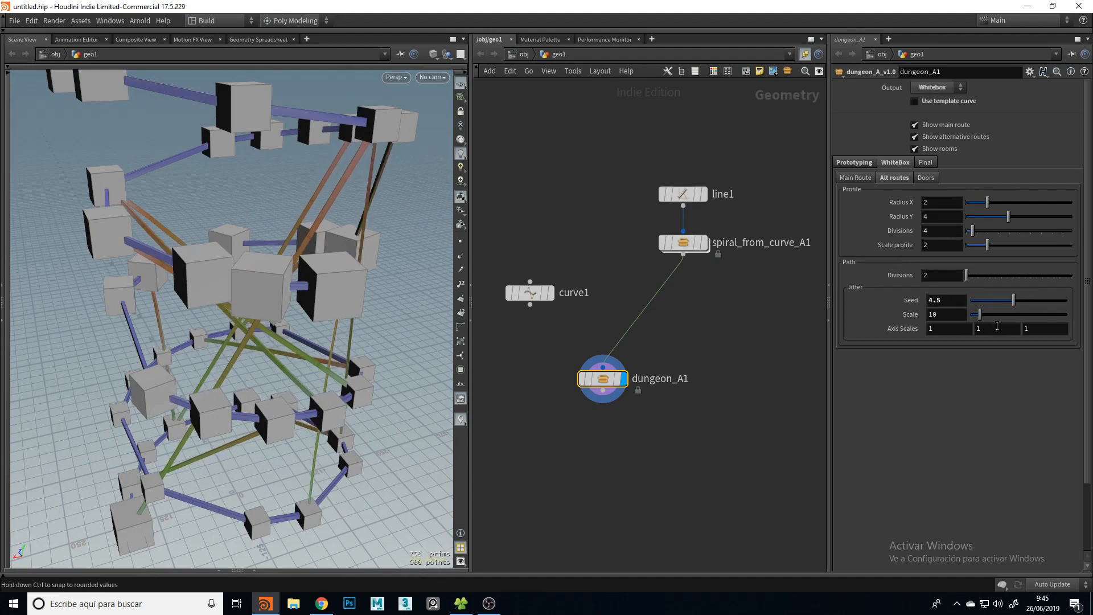
{"action": "left_click_drag", "start_coordinate": [987, 320], "coordinate": [1003, 320]}
{"action": "left_click_drag", "start_coordinate": [292, 278], "coordinate": [273, 290]}
{"action": "left_click_drag", "start_coordinate": [1013, 302], "coordinate": [1046, 305]}
{"action": "middle_click_drag", "start_coordinate": [603, 448], "coordinate": [521, 437]}
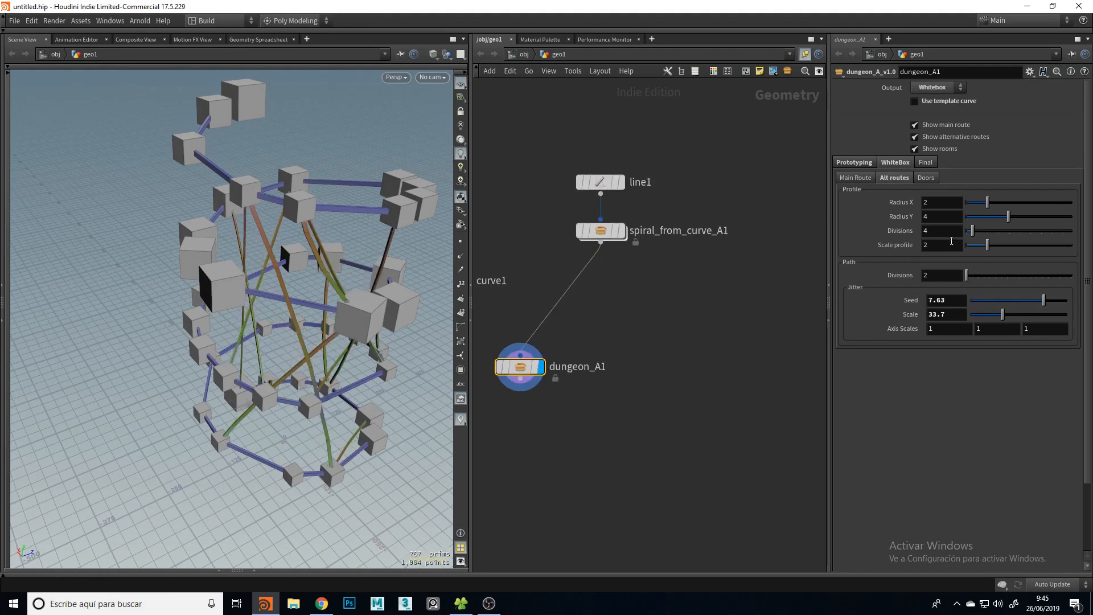
Review the WhiteBox door settings and the Final stage's floor, item and beam parameters
{"action": "left_click", "coordinate": [926, 177]}
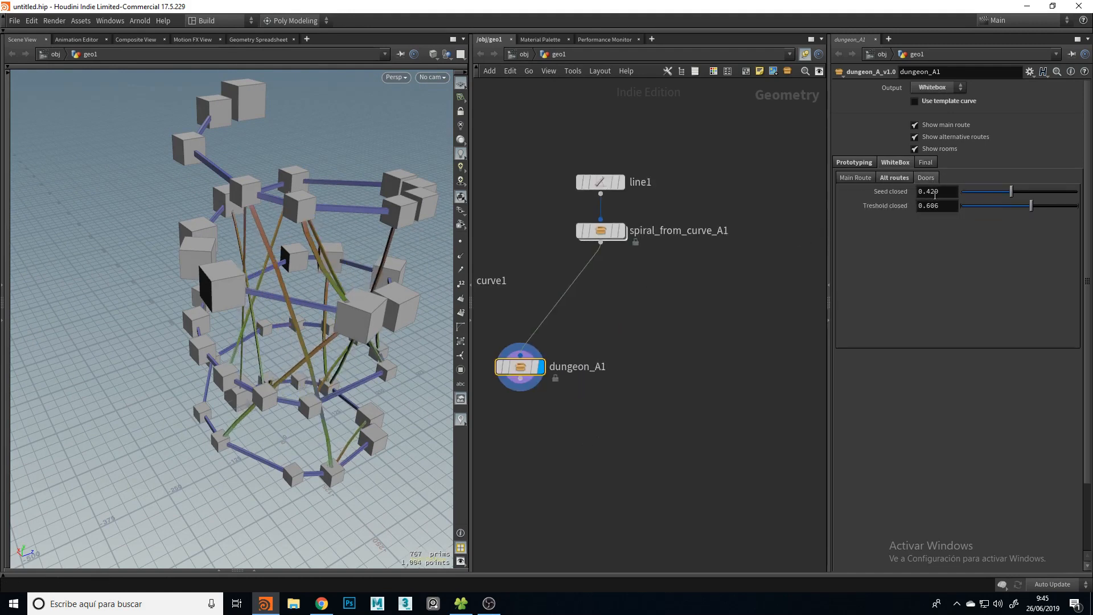
{"action": "left_click_drag", "start_coordinate": [362, 310], "coordinate": [353, 244]}
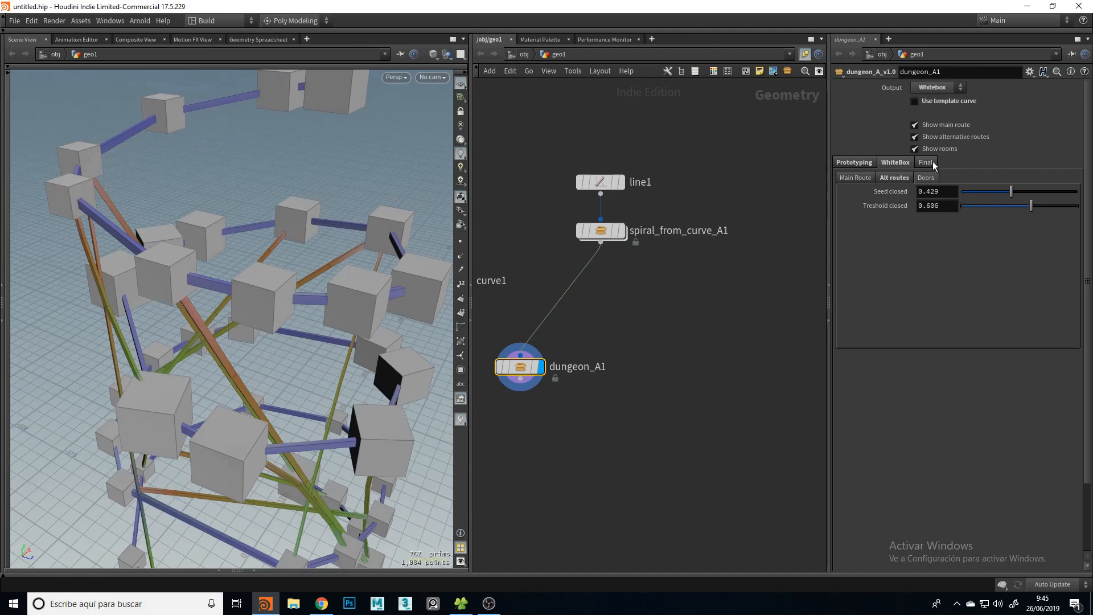
{"action": "left_click_drag", "start_coordinate": [310, 312], "coordinate": [222, 316]}
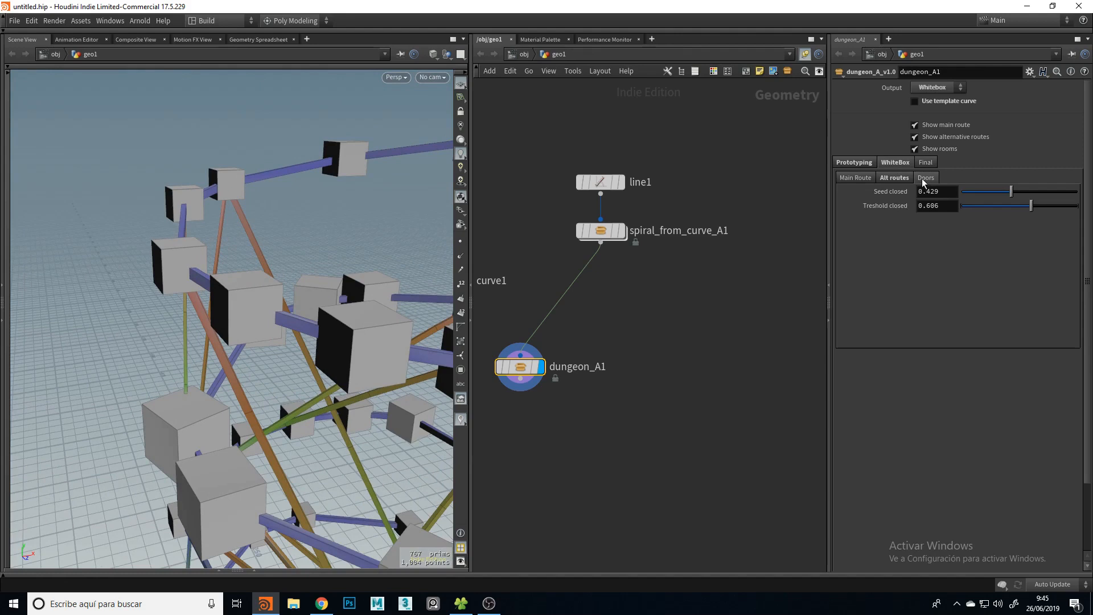
{"action": "left_click", "coordinate": [930, 165]}
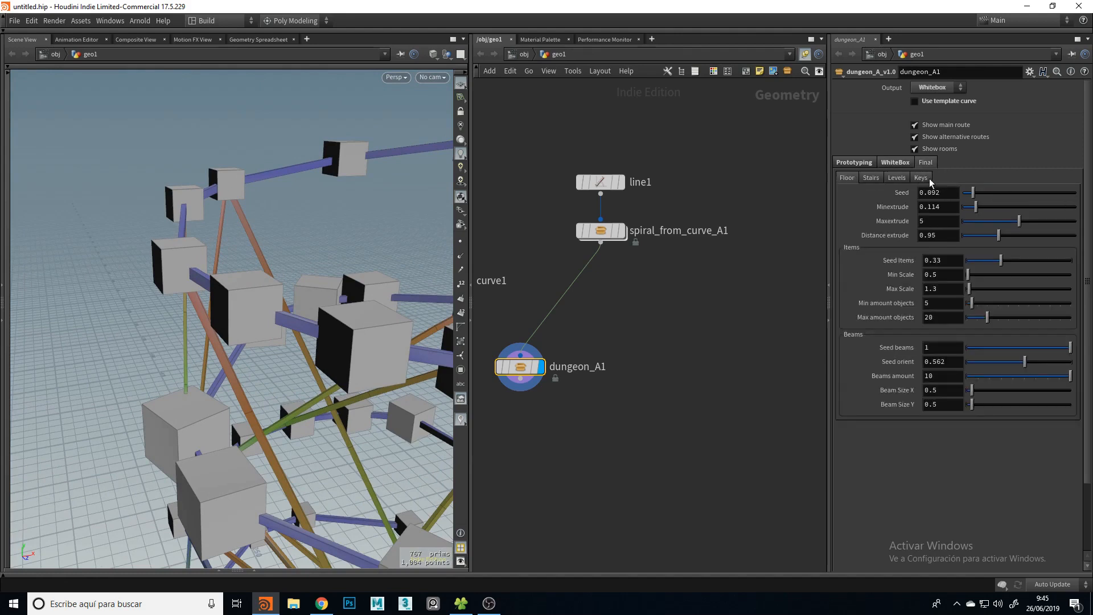
{"action": "left_click_drag", "start_coordinate": [293, 285], "coordinate": [273, 318]}
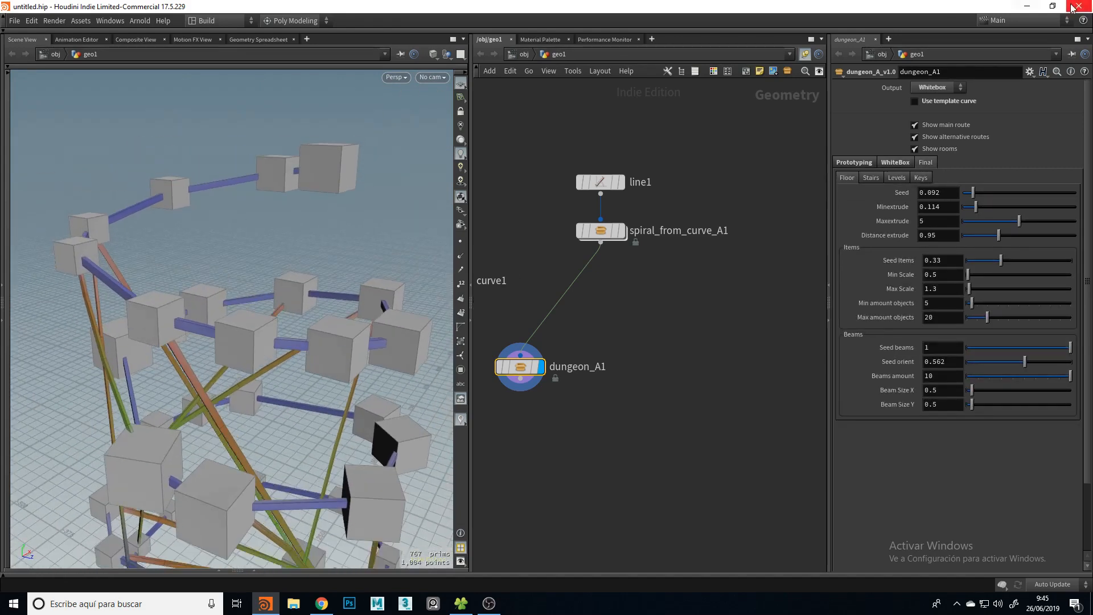
Set dungeon_A1's Output to Final
{"action": "left_click", "coordinate": [962, 87]}
{"action": "left_click", "coordinate": [933, 116]}
{"action": "left_click_drag", "start_coordinate": [256, 354], "coordinate": [98, 296]}
{"action": "right_click_drag", "start_coordinate": [97, 296], "coordinate": [256, 281]}
{"action": "mouse_move", "coordinate": [213, 303]}
{"action": "left_mouse_down"}
{"action": "mouse_move", "coordinate": [203, 308]}
{"action": "mouse_move", "coordinate": [217, 312]}
{"action": "left_mouse_up"}
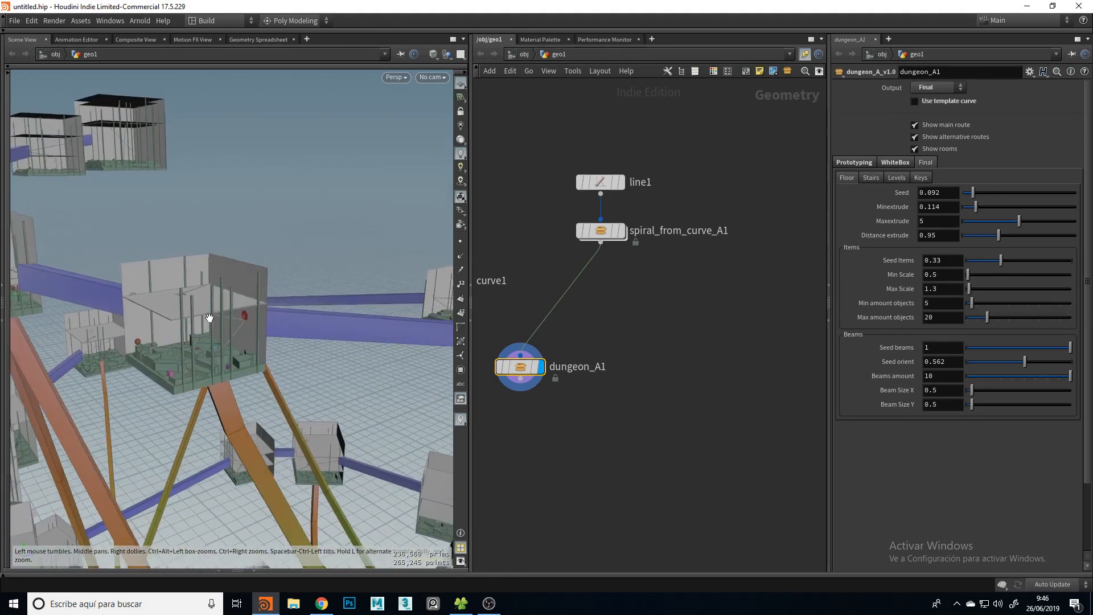
Examine the interior of one finished room, including its floor blocks, scattered items, beams, upper level, stairs and key
{"action": "scroll", "coordinate": [217, 312], "scroll_direction": "up", "scroll_amount": 10}
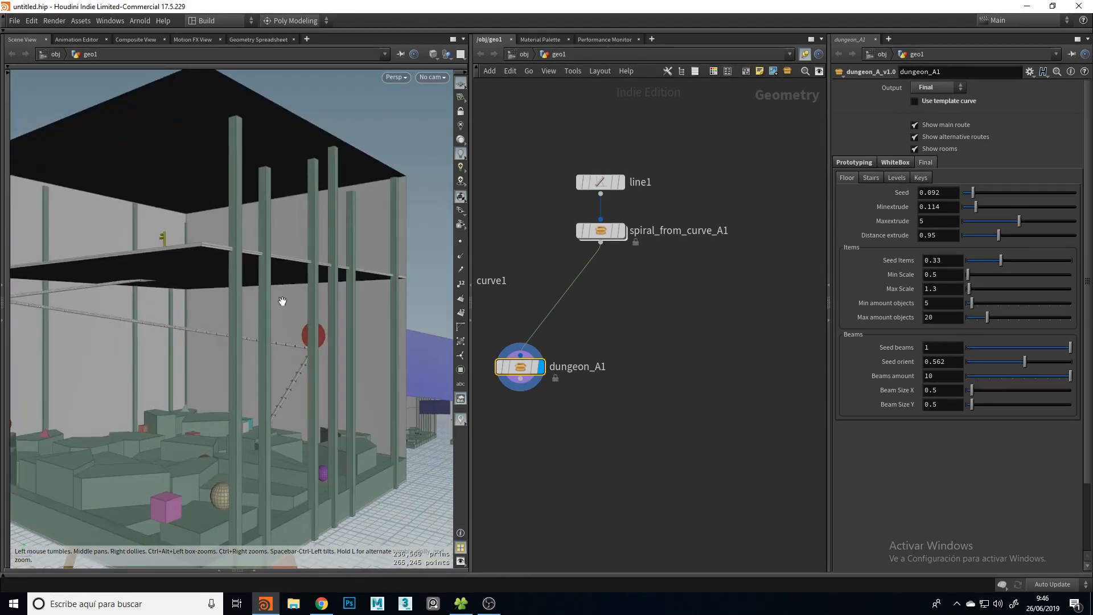
{"action": "scroll", "coordinate": [302, 296], "scroll_direction": "down", "scroll_amount": 8}
{"action": "left_click_drag", "start_coordinate": [234, 317], "coordinate": [222, 296]}
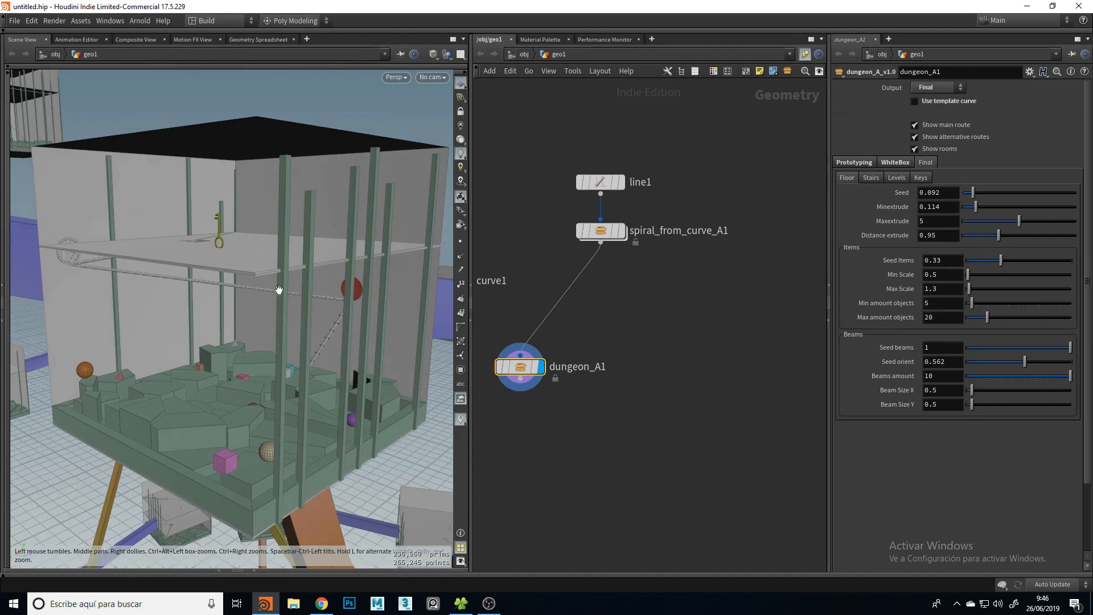
{"action": "left_click_drag", "start_coordinate": [271, 326], "coordinate": [244, 313]}
{"action": "middle_click_drag", "start_coordinate": [244, 312], "coordinate": [266, 320]}
{"action": "left_click_drag", "start_coordinate": [266, 319], "coordinate": [278, 314]}
{"action": "right_click_drag", "start_coordinate": [281, 312], "coordinate": [309, 312]}
{"action": "middle_click_drag", "start_coordinate": [309, 312], "coordinate": [311, 322]}
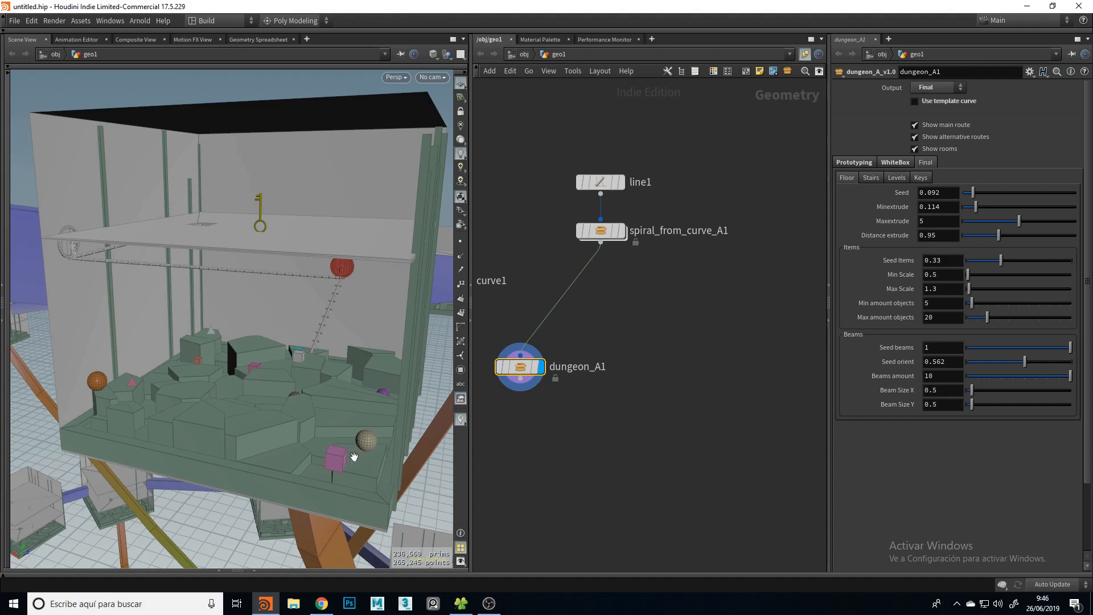
{"action": "left_click_drag", "start_coordinate": [362, 407], "coordinate": [319, 356]}
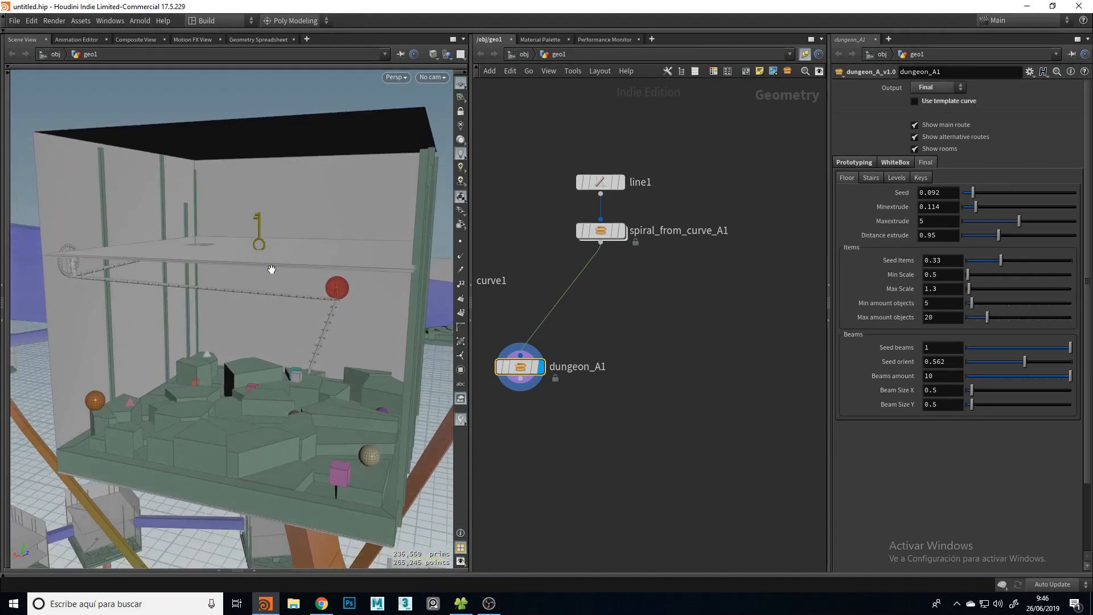
{"action": "left_click_drag", "start_coordinate": [266, 319], "coordinate": [270, 319]}
{"action": "right_click_drag", "start_coordinate": [269, 320], "coordinate": [268, 323]}
{"action": "middle_click_drag", "start_coordinate": [268, 324], "coordinate": [283, 339]}
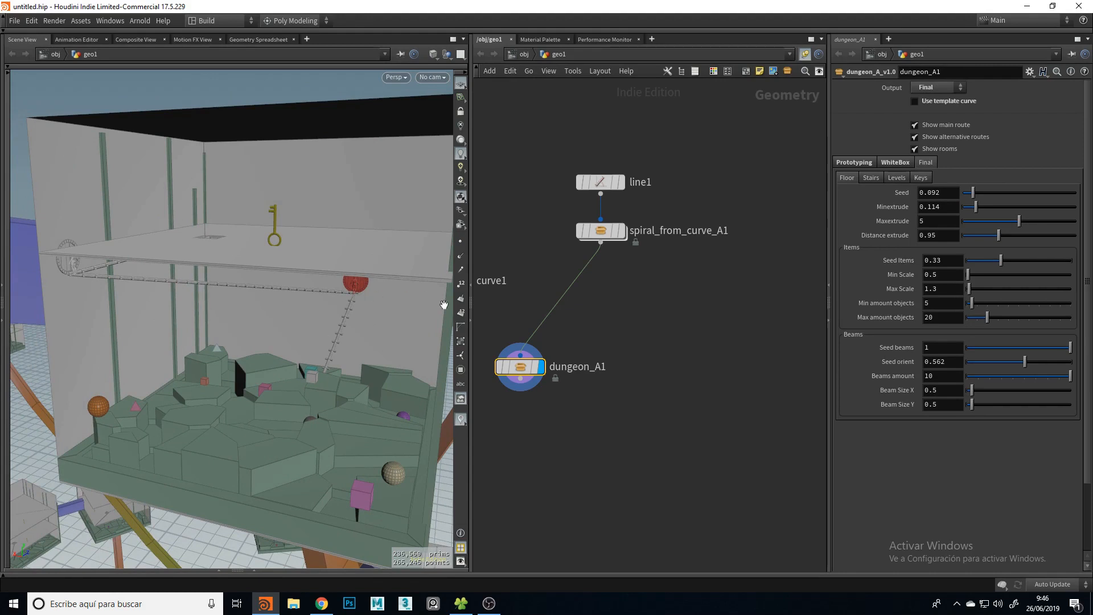
Move the dungeon_A1 node closer to spiral_from_curve_A1 and set the floor's Seed to 0.207 and Maxextrude to 2.68
{"action": "left_click_drag", "start_coordinate": [524, 371], "coordinate": [587, 322]}
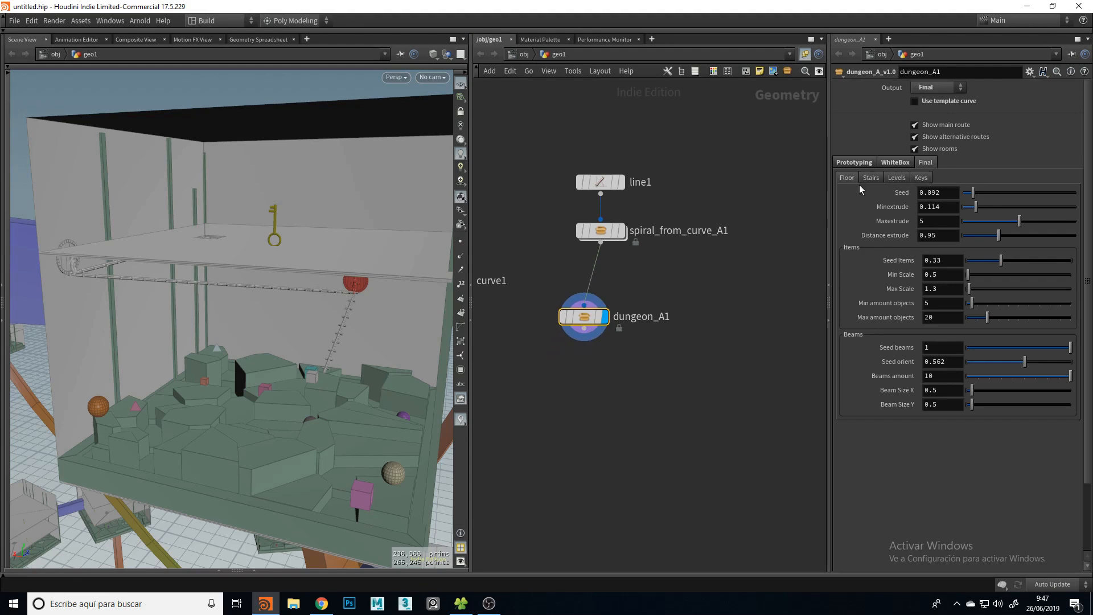
{"action": "left_click", "coordinate": [985, 192]}
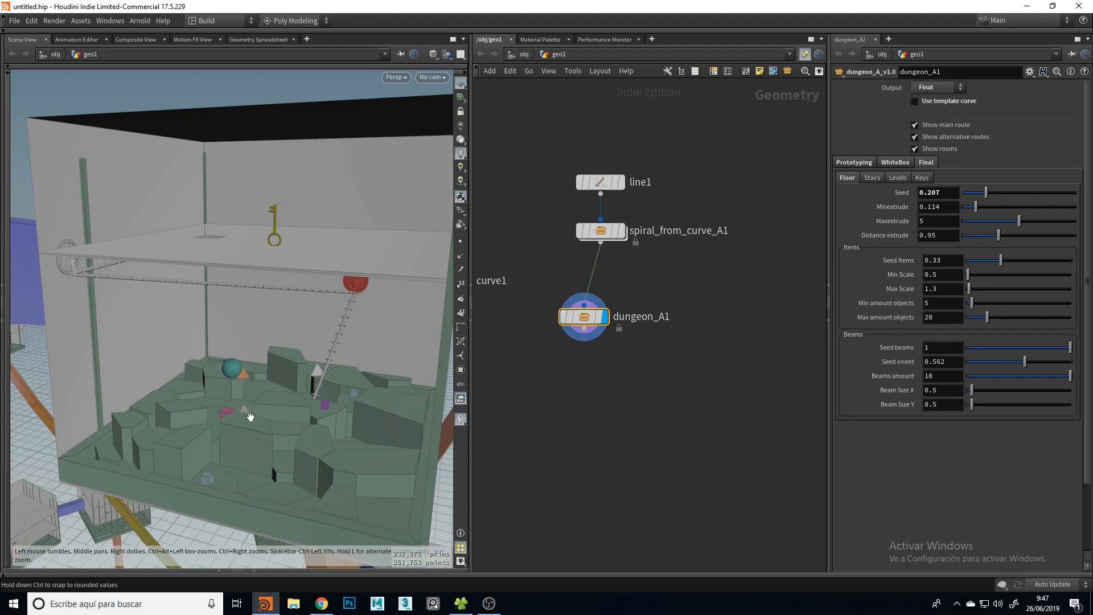
{"action": "left_click", "coordinate": [990, 228]}
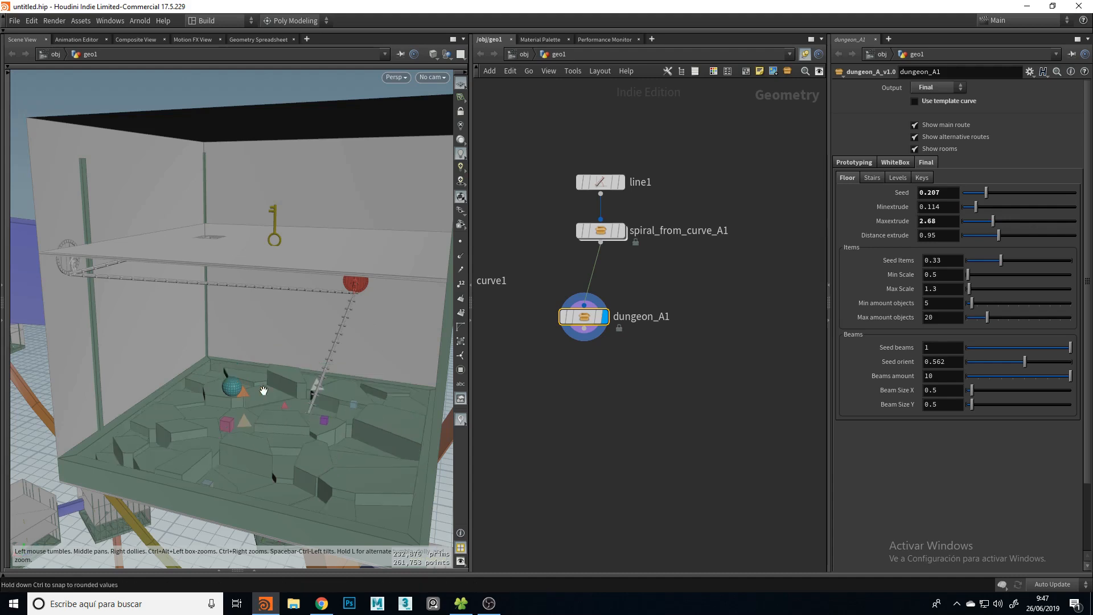
Set the prototyping path's Remove path points to 0.861 on dungeon_A1
{"action": "scroll", "coordinate": [289, 411], "scroll_direction": "down", "scroll_amount": 10}
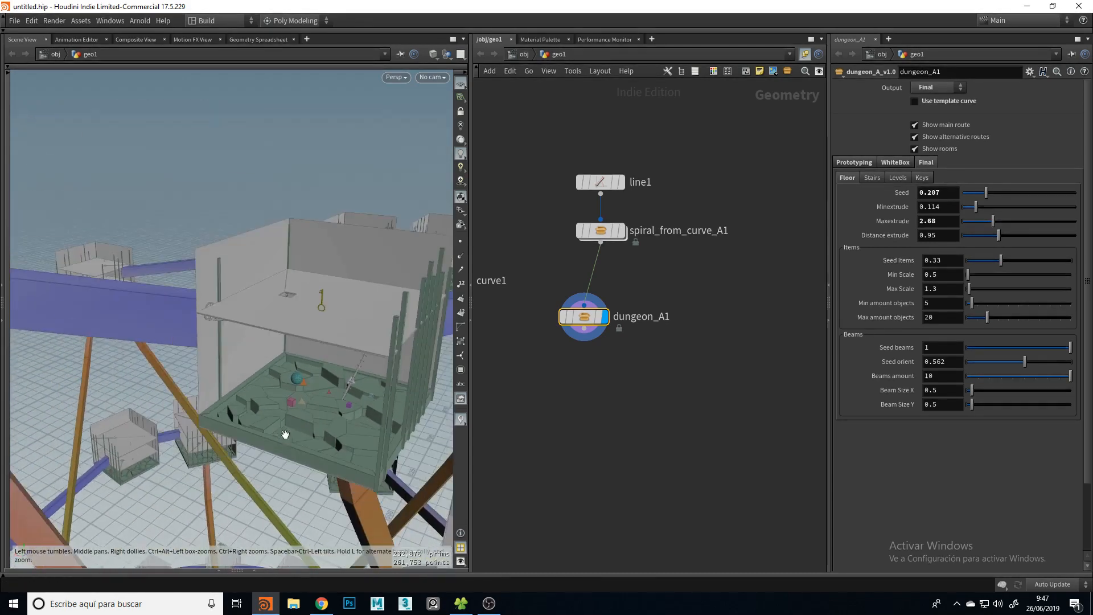
{"action": "left_click_drag", "start_coordinate": [311, 403], "coordinate": [285, 398]}
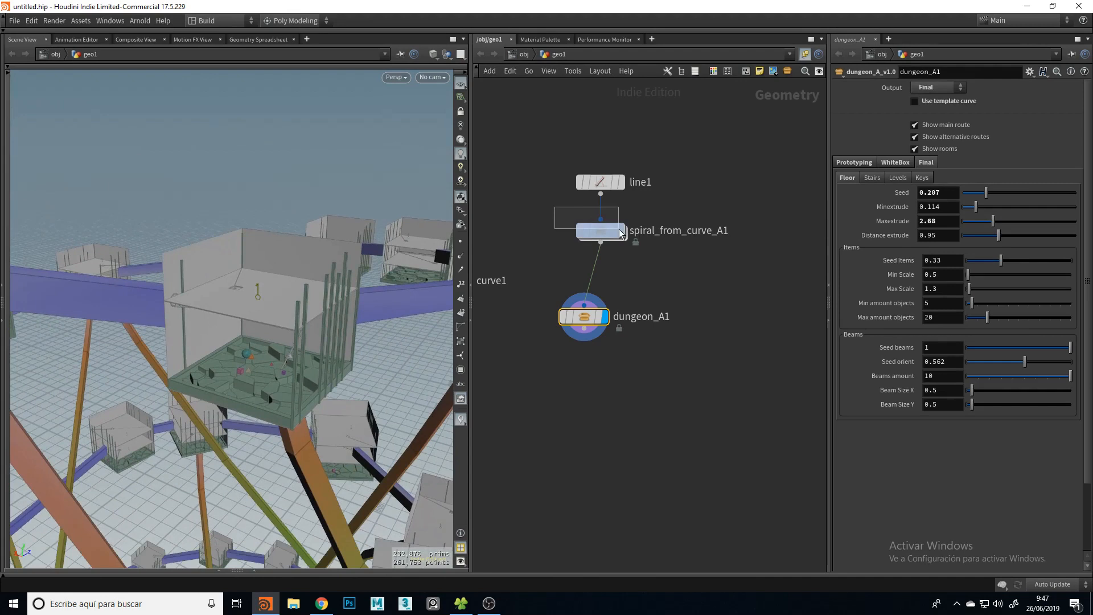
{"action": "left_click_drag", "start_coordinate": [554, 208], "coordinate": [619, 229]}
{"action": "left_click", "coordinate": [584, 316]}
{"action": "left_click_drag", "start_coordinate": [288, 292], "coordinate": [268, 318]}
{"action": "scroll", "coordinate": [225, 387], "scroll_direction": "down", "scroll_amount": 8}
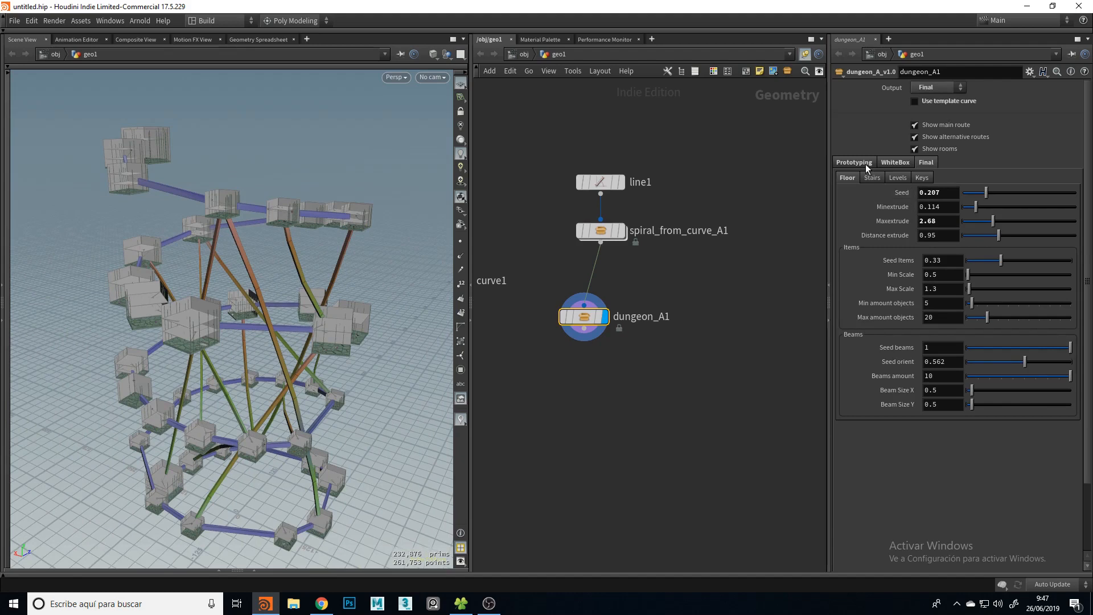
{"action": "left_click", "coordinate": [866, 164]}
{"action": "left_click", "coordinate": [848, 178]}
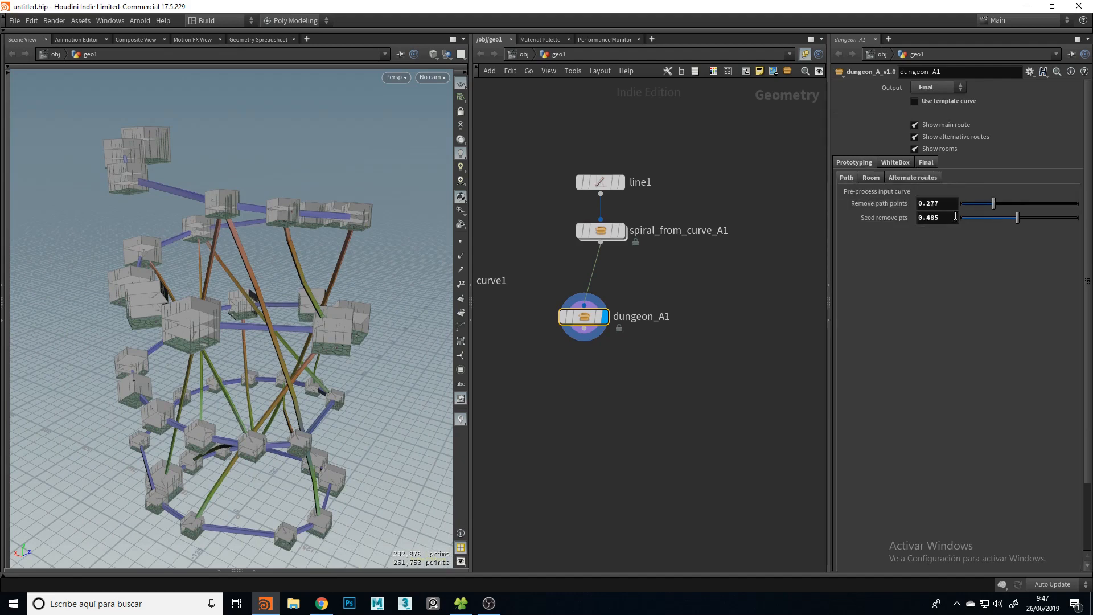
{"action": "left_click", "coordinate": [1050, 203]}
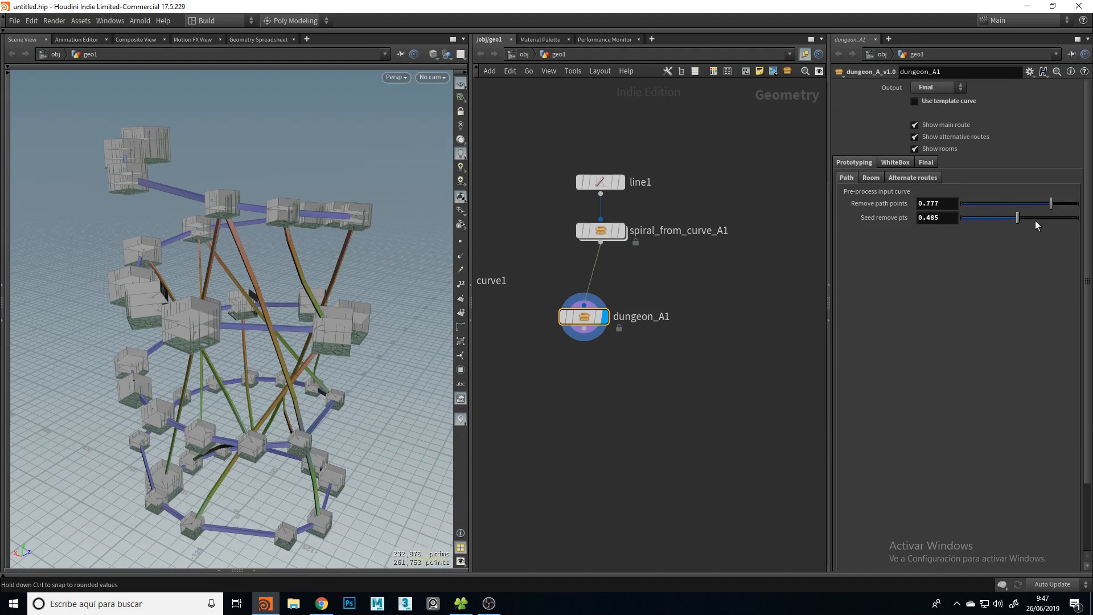
{"action": "mouse_move", "coordinate": [354, 300]}
{"action": "left_mouse_down"}
{"action": "mouse_move", "coordinate": [287, 284]}
{"action": "mouse_move", "coordinate": [343, 284]}
{"action": "left_mouse_up"}
{"action": "left_click", "coordinate": [1060, 204]}
Set the Final floor's Seed to 0.47 while viewing the inside of one room
{"action": "left_click_drag", "start_coordinate": [285, 317], "coordinate": [259, 324]}
{"action": "left_click_drag", "start_coordinate": [262, 329], "coordinate": [234, 369]}
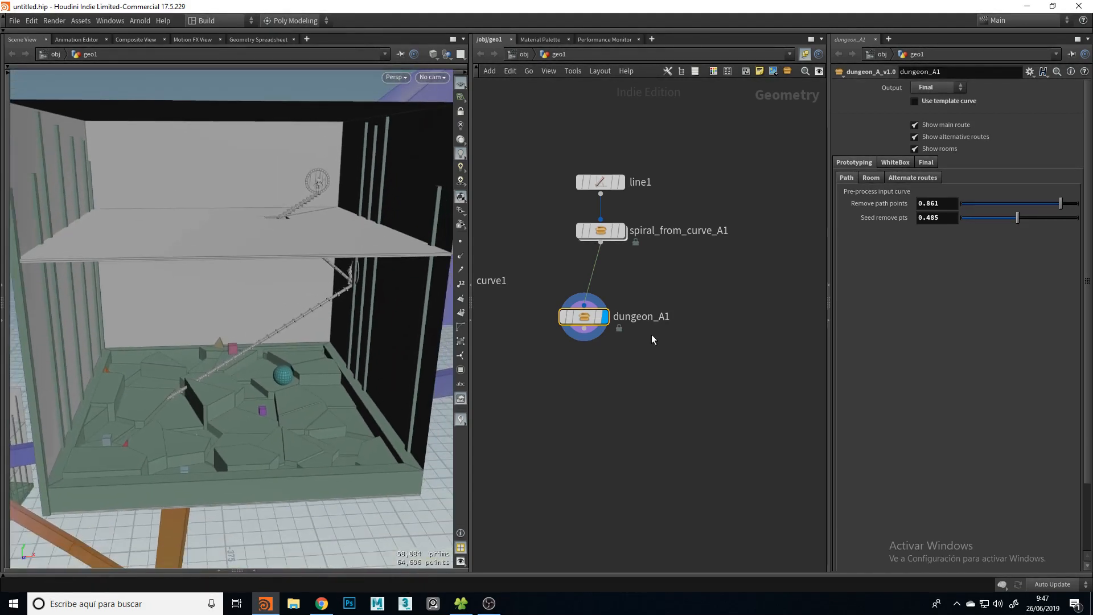
{"action": "left_click", "coordinate": [926, 163]}
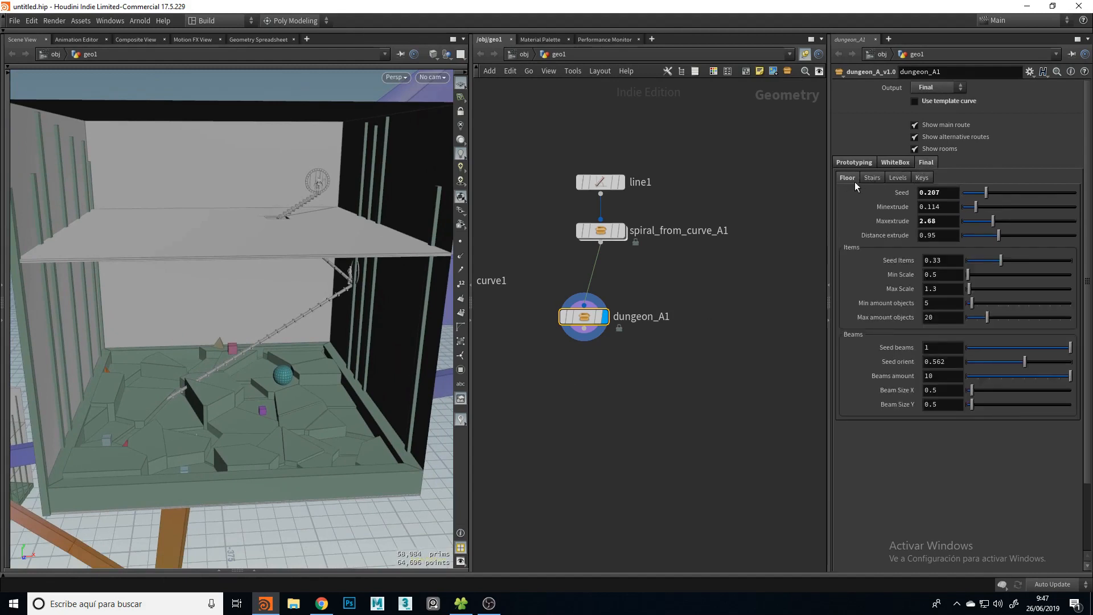
{"action": "left_click_drag", "start_coordinate": [215, 377], "coordinate": [239, 375]}
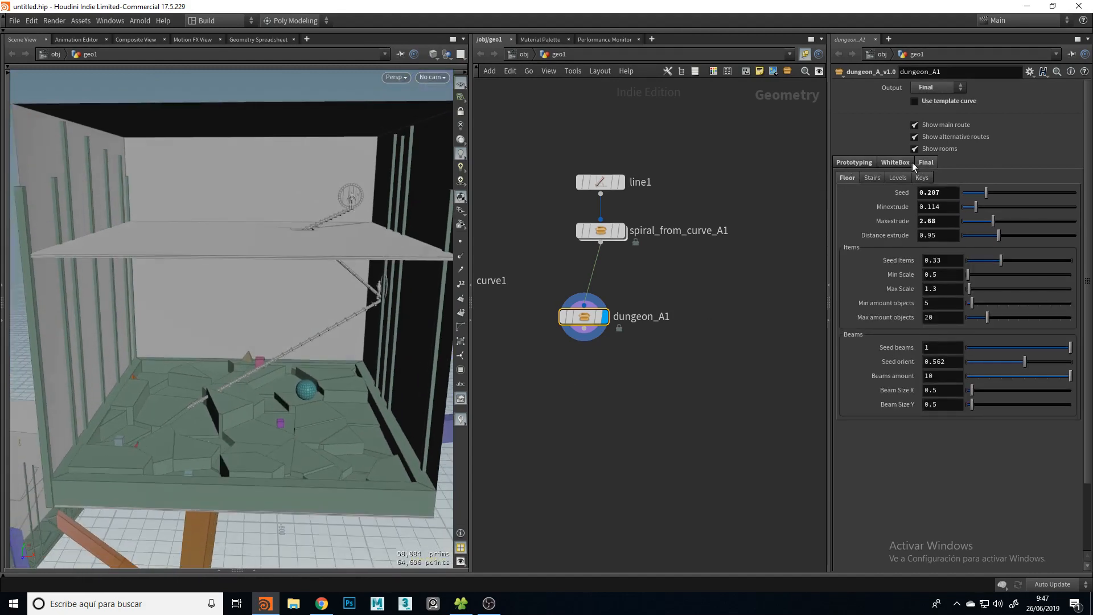
{"action": "left_click_drag", "start_coordinate": [993, 197], "coordinate": [1026, 200]}
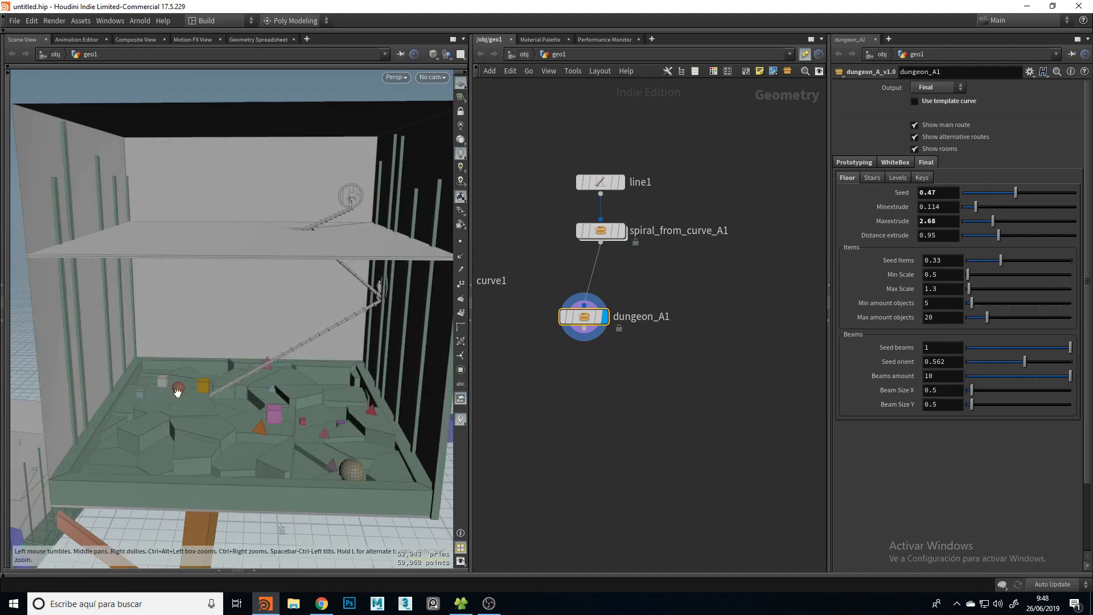
Set the Final floor's Minextrude to 0.061, Maxextrude to 1.67 and Distance extrude to 1.62
{"action": "left_click_drag", "start_coordinate": [291, 420], "coordinate": [300, 390]}
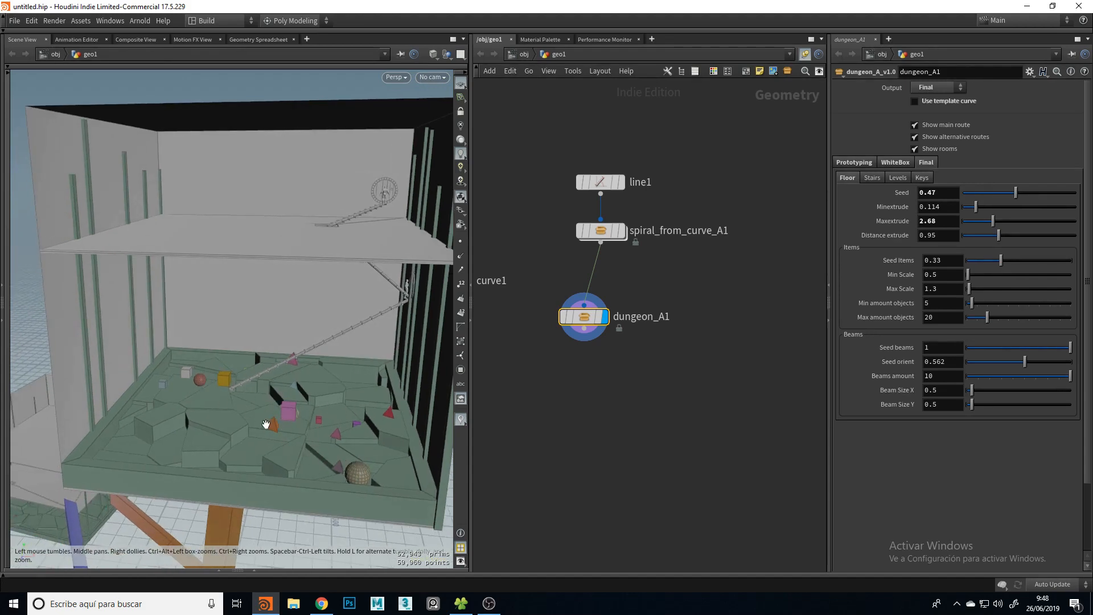
{"action": "scroll", "coordinate": [288, 421], "scroll_direction": "up", "scroll_amount": 4}
{"action": "mouse_move", "coordinate": [294, 415]}
{"action": "left_mouse_down"}
{"action": "mouse_move", "coordinate": [300, 426]}
{"action": "mouse_move", "coordinate": [313, 420]}
{"action": "left_mouse_up"}
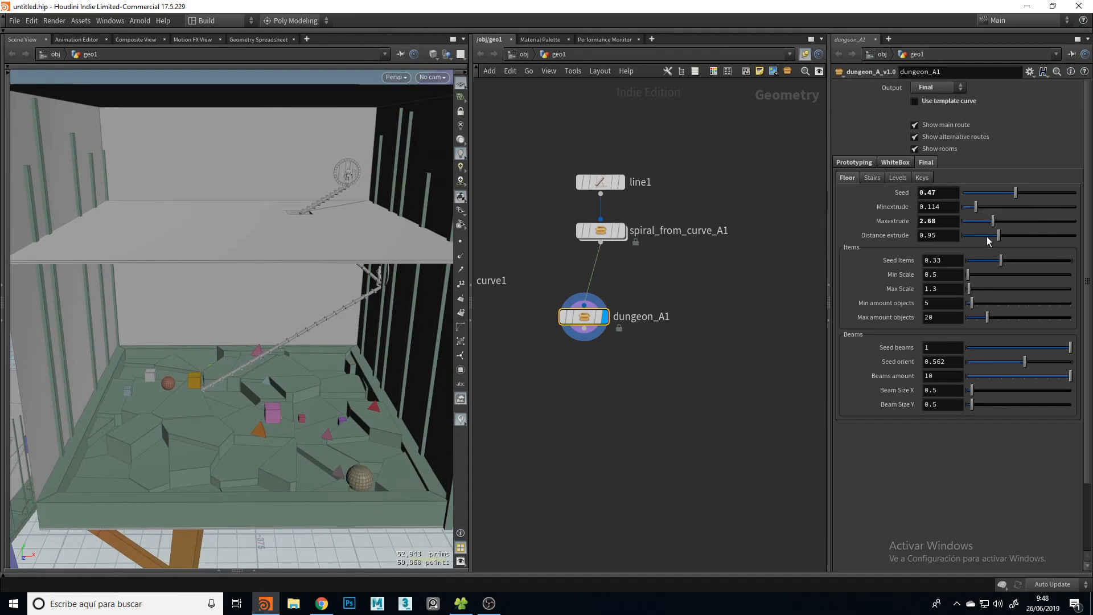
{"action": "left_click_drag", "start_coordinate": [1002, 224], "coordinate": [1031, 226]}
{"action": "left_click_drag", "start_coordinate": [287, 411], "coordinate": [295, 407]}
{"action": "left_click", "coordinate": [987, 222]}
{"action": "left_click", "coordinate": [1002, 221]}
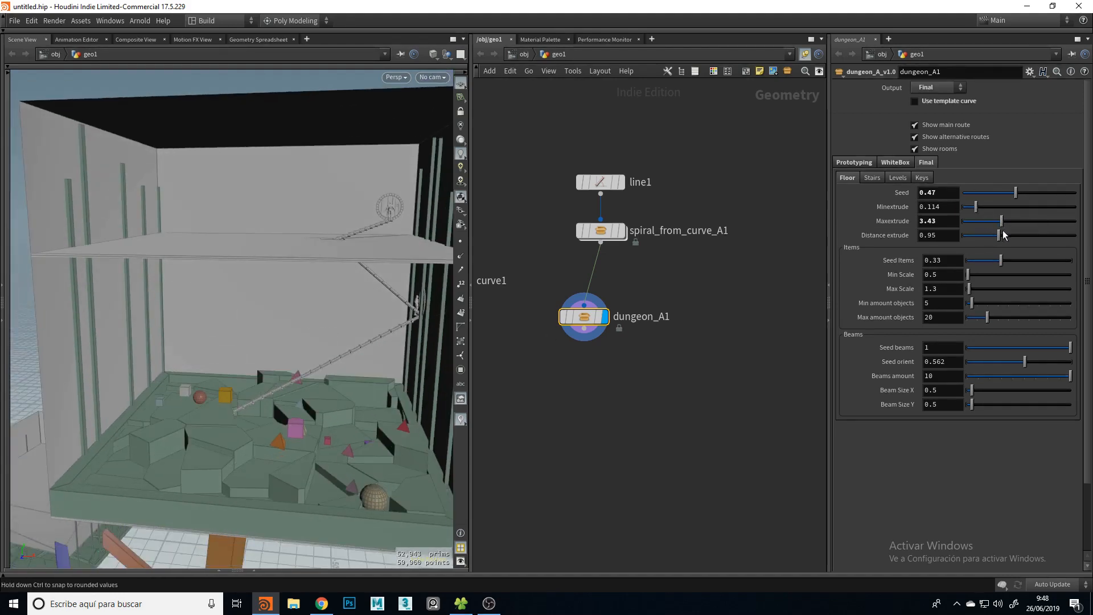
{"action": "left_click", "coordinate": [1027, 235]}
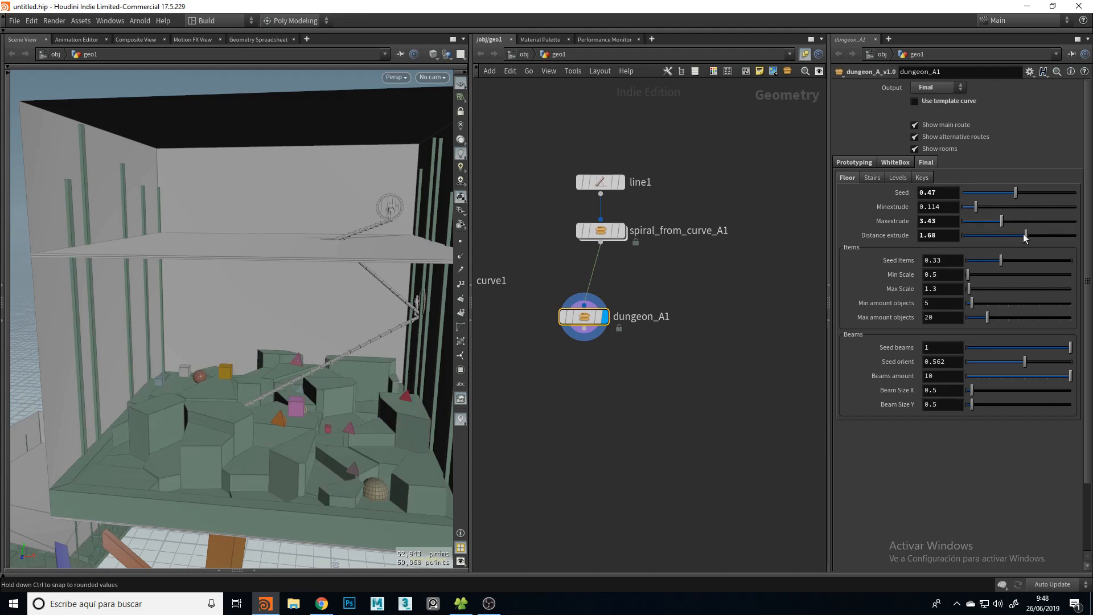
{"action": "left_click", "coordinate": [969, 207]}
{"action": "left_click", "coordinate": [1058, 235]}
{"action": "left_click", "coordinate": [1024, 235]}
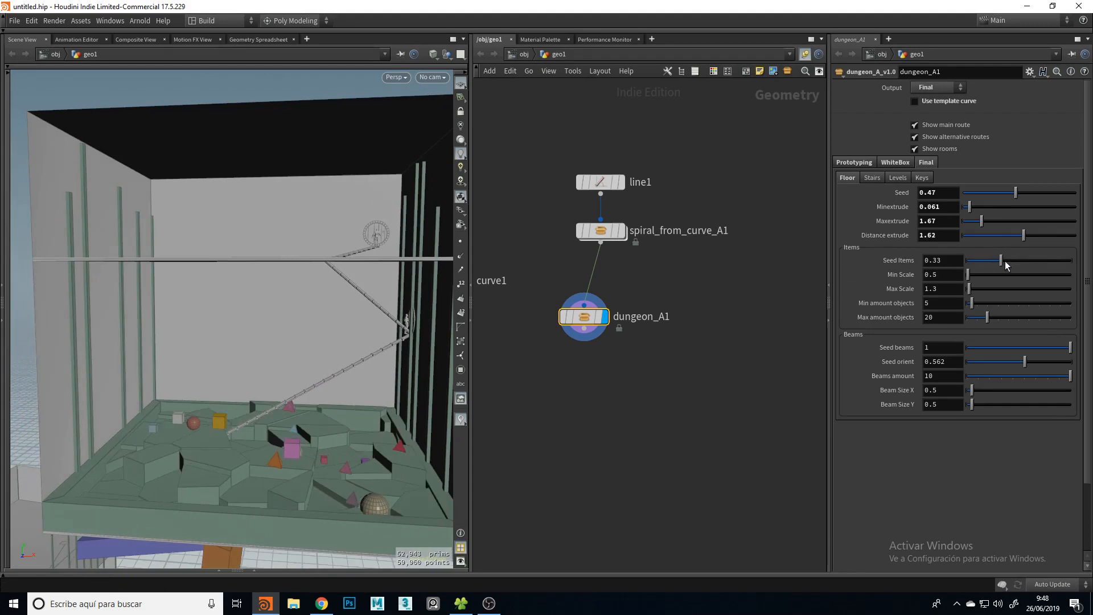
Set the floor's Seed Items to 0.544, and try a Max Scale of 10.5 for the items before undoing it
{"action": "mouse_move", "coordinate": [1011, 264]}
{"action": "left_mouse_down"}
{"action": "mouse_move", "coordinate": [1033, 265]}
{"action": "mouse_move", "coordinate": [999, 264]}
{"action": "mouse_move", "coordinate": [1023, 265]}
{"action": "left_mouse_up"}
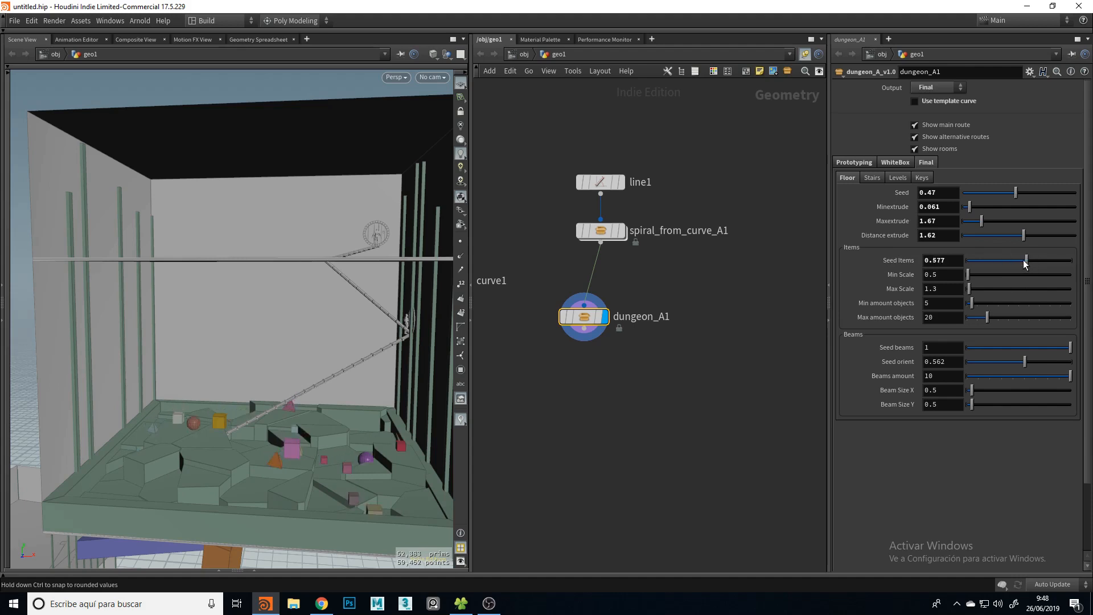
{"action": "left_click_drag", "start_coordinate": [306, 434], "coordinate": [310, 446]}
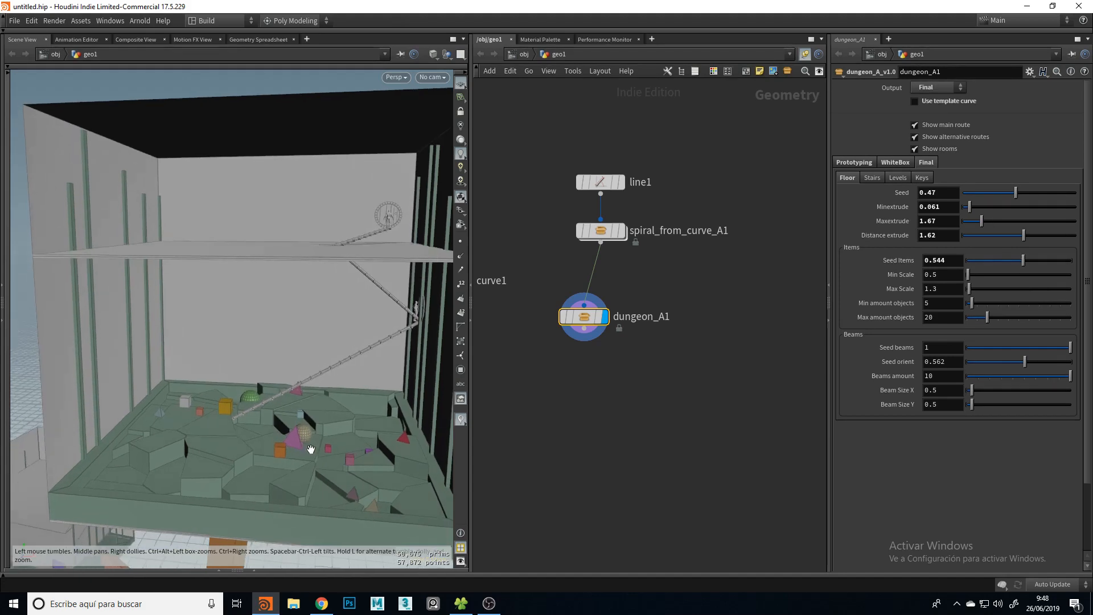
{"action": "left_click", "coordinate": [989, 290]}
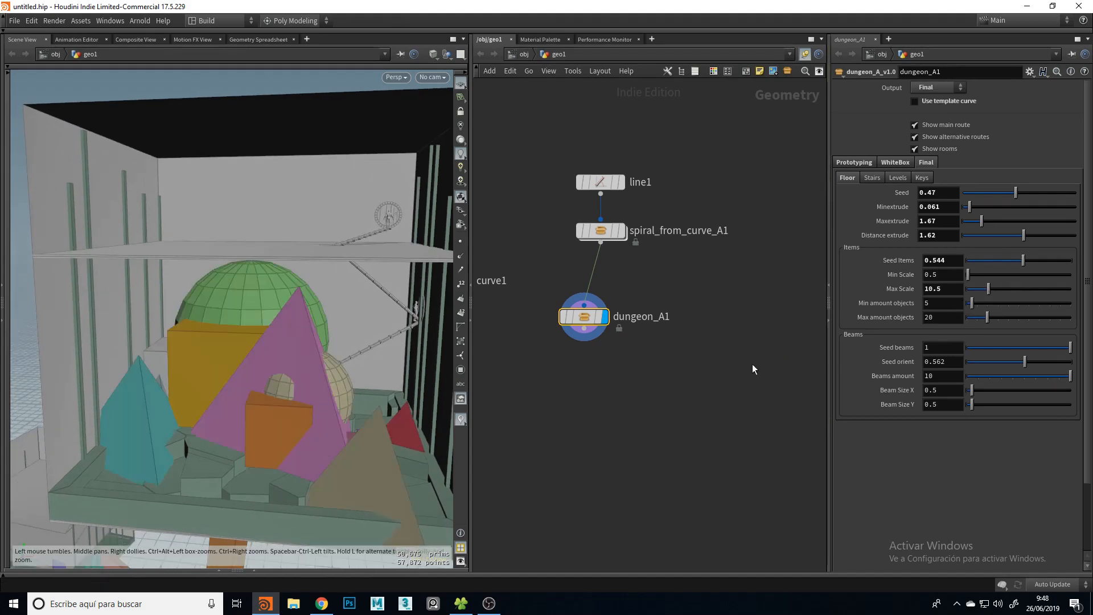
{"action": "key", "text": "ctrl+z"}
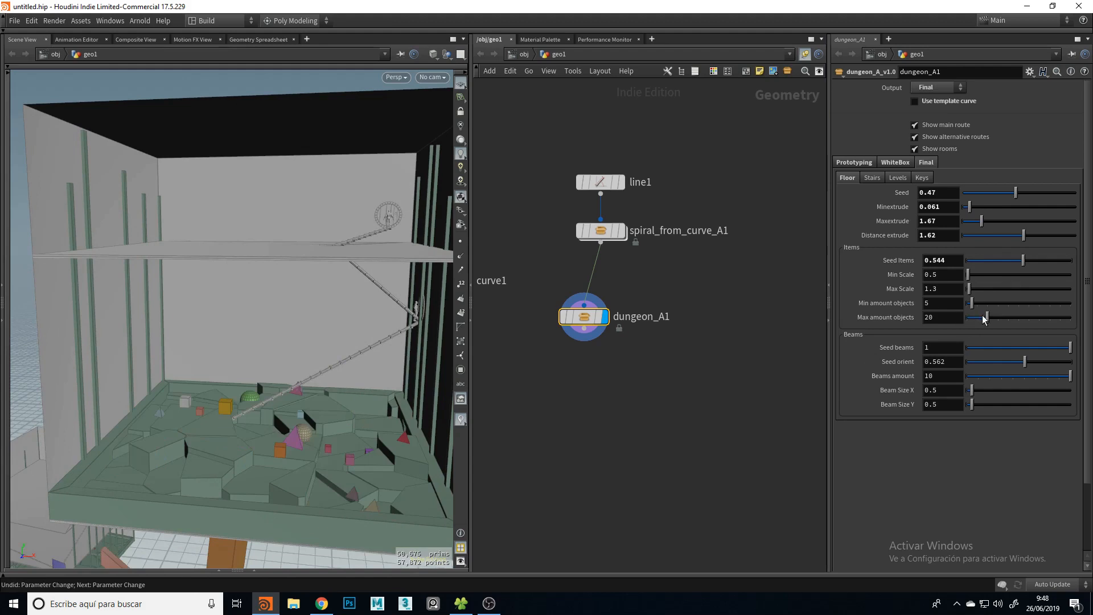
Set the floor items' minimum amount of objects to 0 and maximum amount to 40
{"action": "left_click_drag", "start_coordinate": [972, 311], "coordinate": [966, 310]}
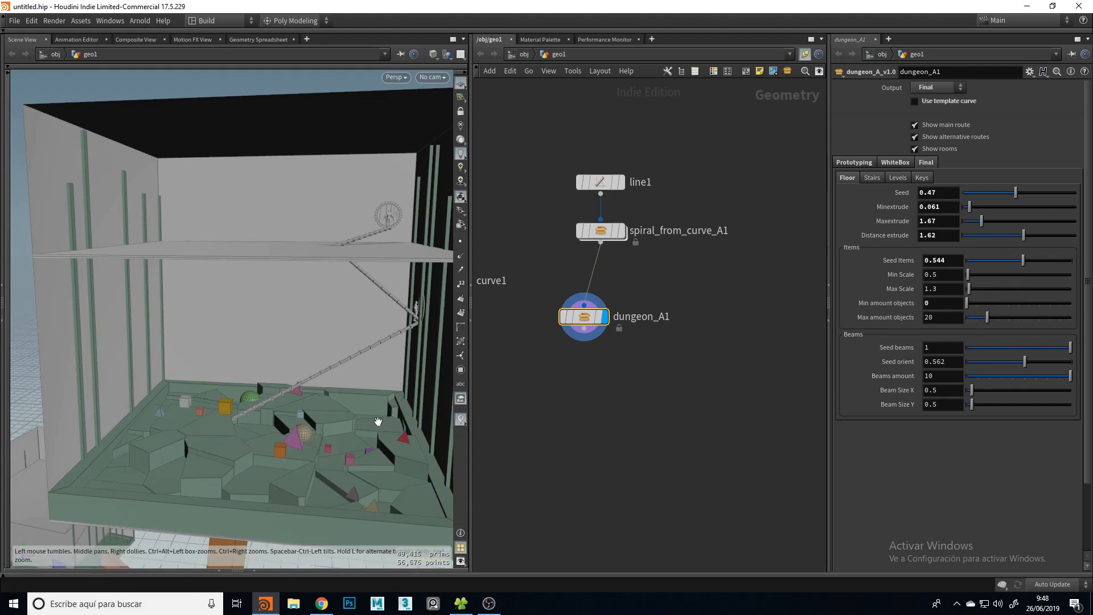
{"action": "left_click_drag", "start_coordinate": [991, 319], "coordinate": [1008, 318]}
{"action": "mouse_move", "coordinate": [341, 387]}
{"action": "left_mouse_down"}
{"action": "mouse_move", "coordinate": [349, 402]}
{"action": "mouse_move", "coordinate": [339, 402]}
{"action": "mouse_move", "coordinate": [362, 390]}
{"action": "left_mouse_up"}
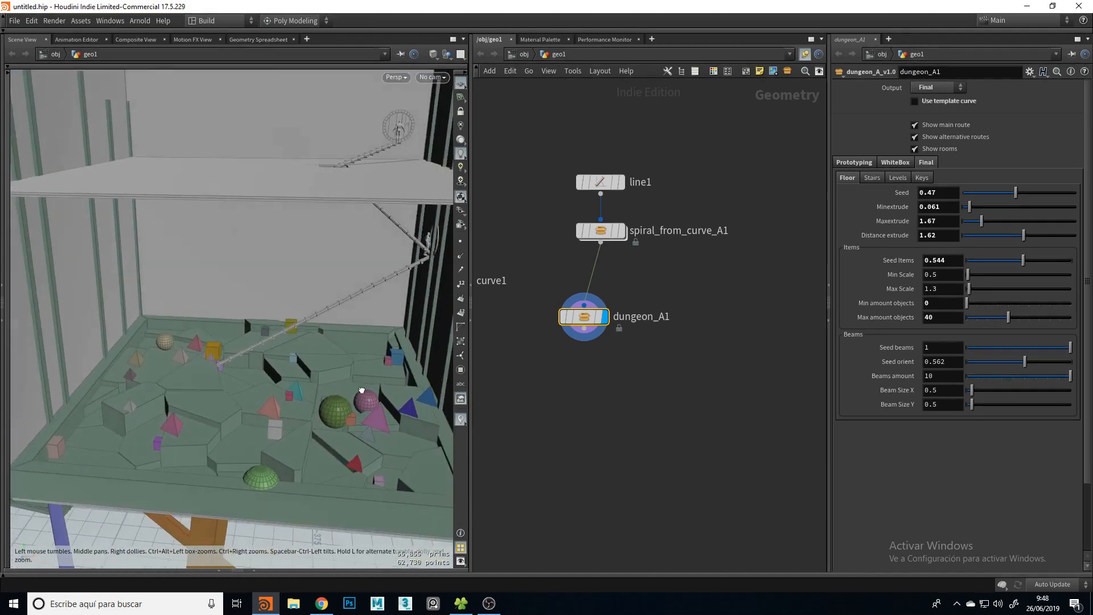
{"action": "left_click_drag", "start_coordinate": [332, 302], "coordinate": [275, 359]}
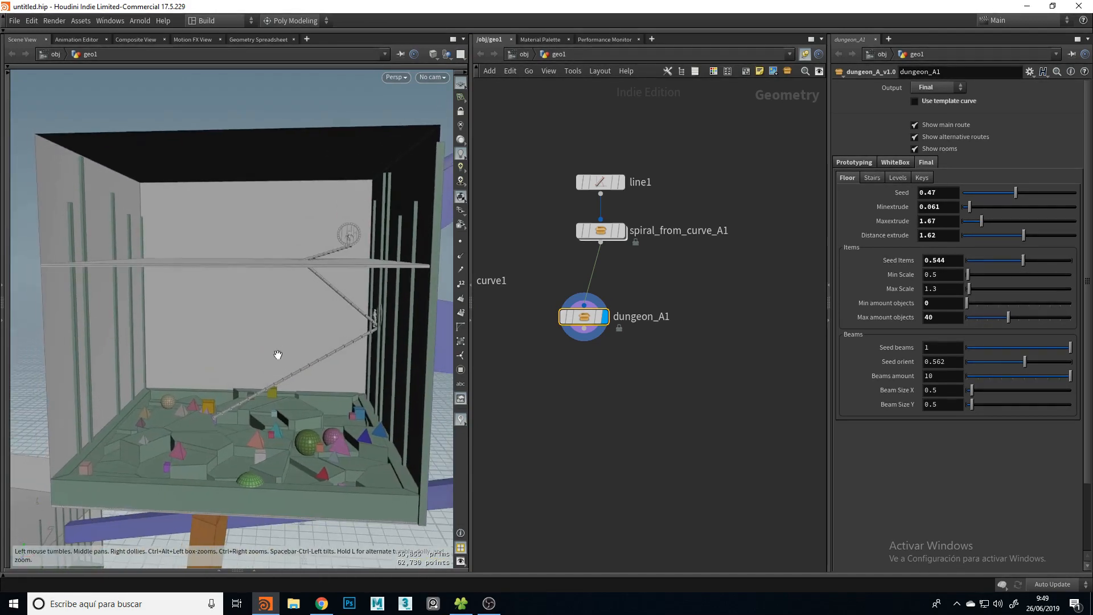
Set the beams' Seed beams to 0.769 and Seed orient to 0.236
{"action": "mouse_move", "coordinate": [1028, 352]}
{"action": "left_mouse_down"}
{"action": "mouse_move", "coordinate": [996, 353]}
{"action": "mouse_move", "coordinate": [1040, 353]}
{"action": "mouse_move", "coordinate": [990, 357]}
{"action": "mouse_move", "coordinate": [1046, 356]}
{"action": "mouse_move", "coordinate": [1011, 363]}
{"action": "left_mouse_up"}
{"action": "left_click", "coordinate": [1006, 362]}
{"action": "left_click", "coordinate": [999, 365]}
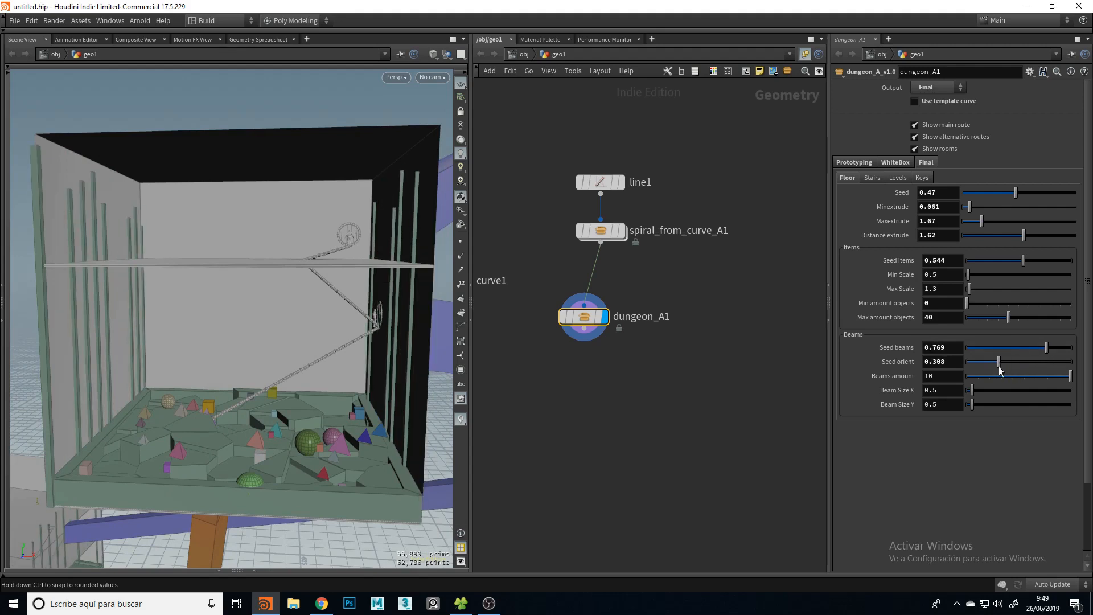
{"action": "left_click_drag", "start_coordinate": [296, 353], "coordinate": [386, 290]}
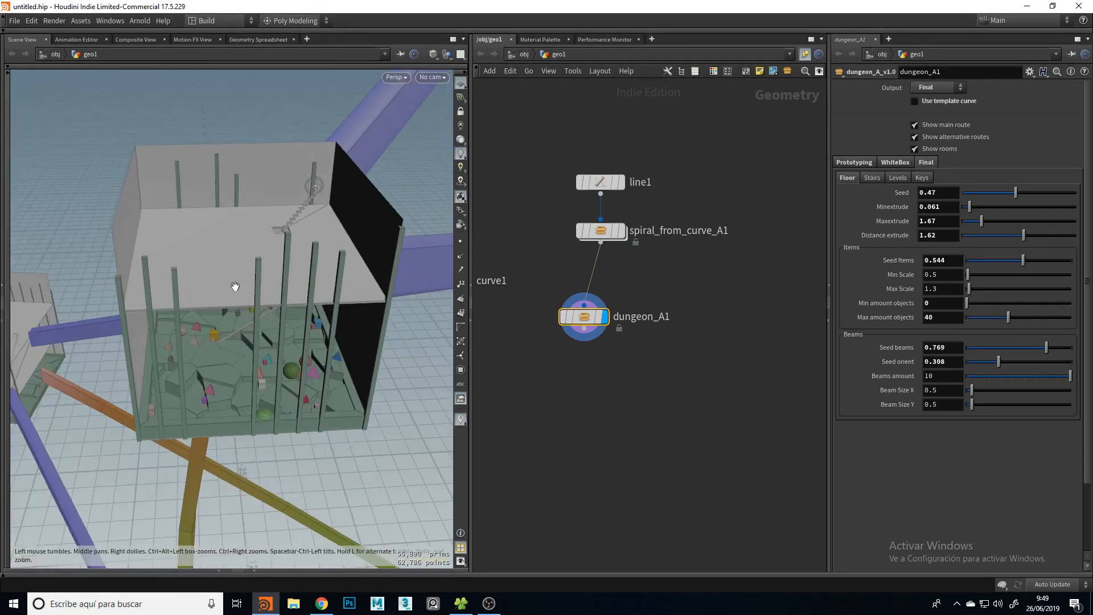
{"action": "left_click_drag", "start_coordinate": [285, 314], "coordinate": [353, 312]}
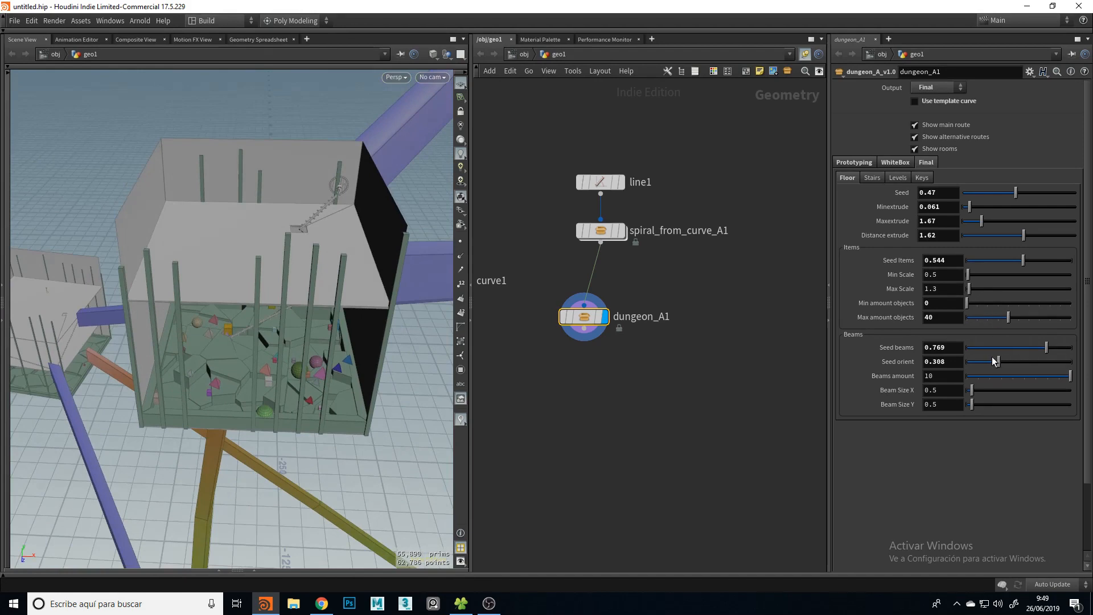
{"action": "left_click_drag", "start_coordinate": [993, 364], "coordinate": [1003, 366]}
{"action": "left_click_drag", "start_coordinate": [273, 342], "coordinate": [293, 334]}
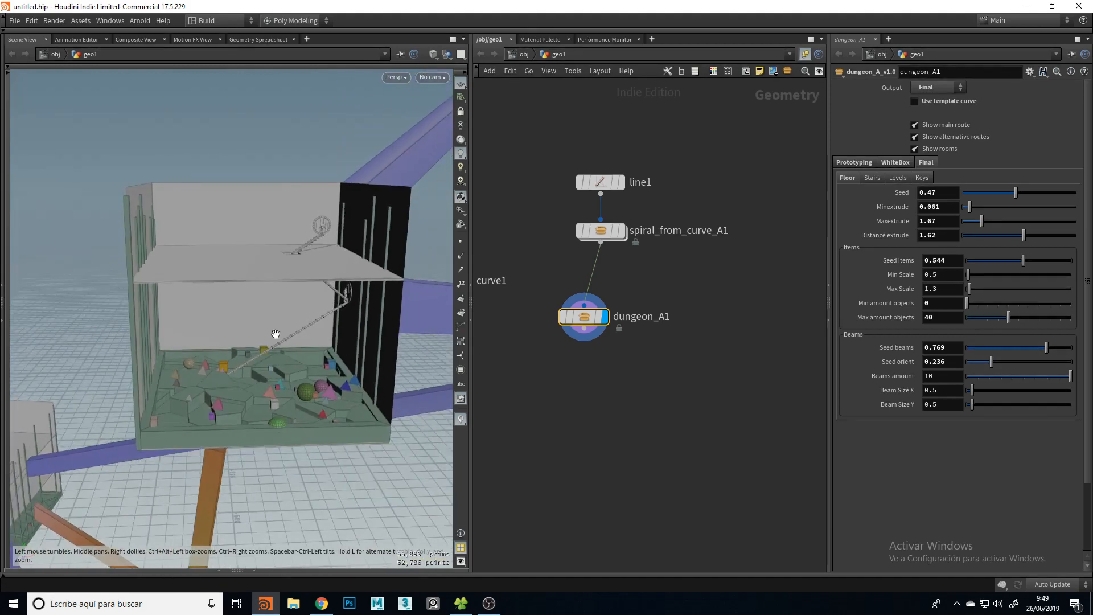
Set the Beams amount to 6 for the rooms
{"action": "left_click", "coordinate": [1021, 380]}
{"action": "left_click_drag", "start_coordinate": [324, 366], "coordinate": [324, 312]}
{"action": "left_click", "coordinate": [992, 391]}
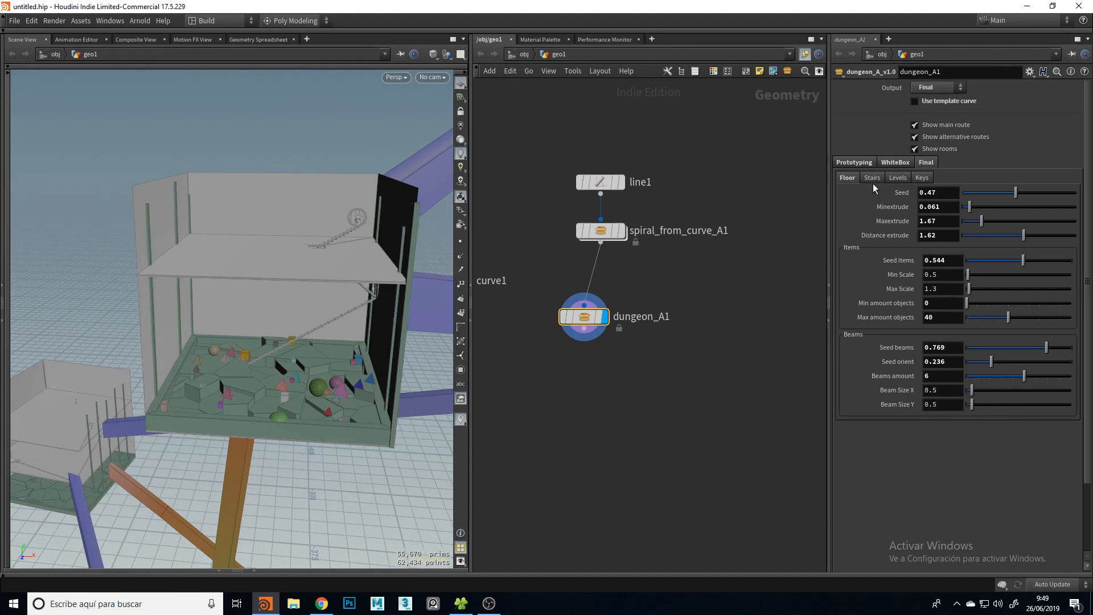
Review the Final stage's stairs parameters and look closely at the room's staircases
{"action": "left_click", "coordinate": [872, 179]}
{"action": "left_click_drag", "start_coordinate": [349, 303], "coordinate": [292, 317]}
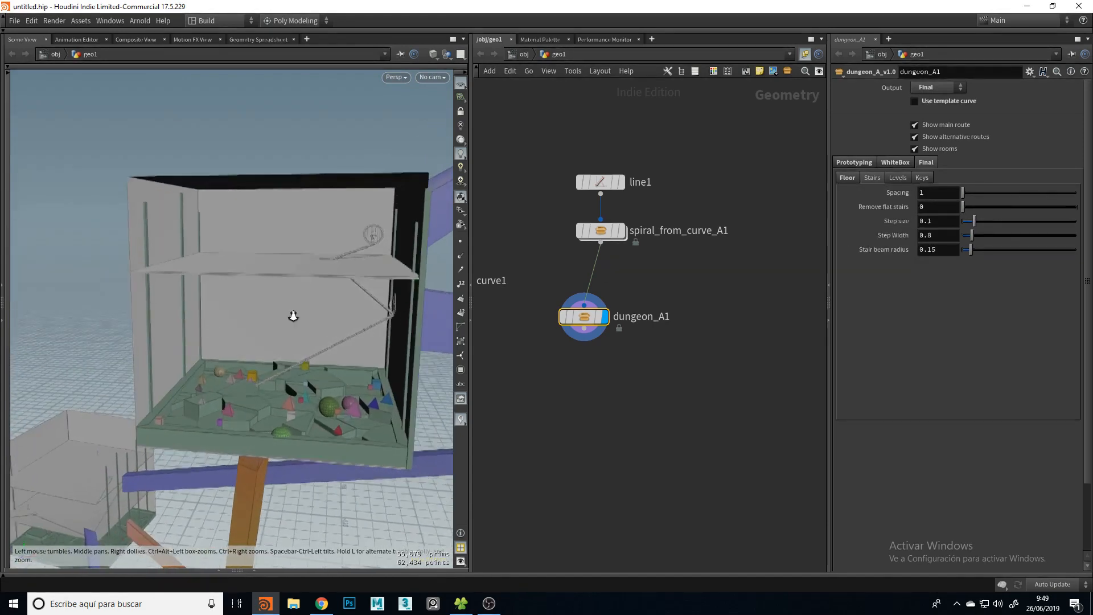
{"action": "scroll", "coordinate": [298, 302], "scroll_direction": "up", "scroll_amount": 5}
{"action": "left_click_drag", "start_coordinate": [217, 351], "coordinate": [220, 317]}
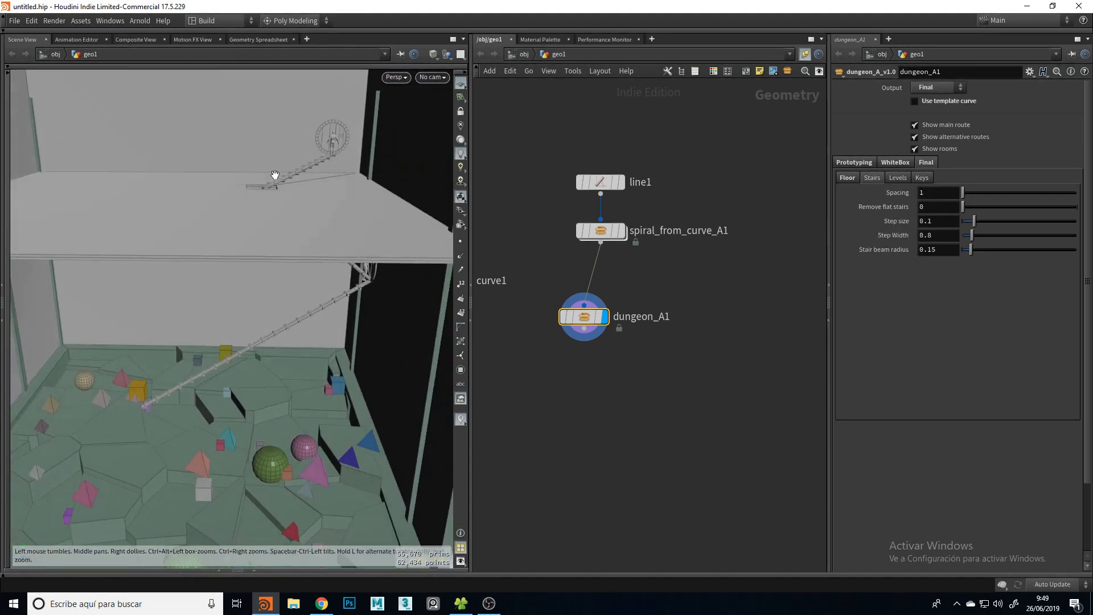
Set the Final stage's Levels to 6 and the levels' Seed to 0.758
{"action": "left_click", "coordinate": [897, 177]}
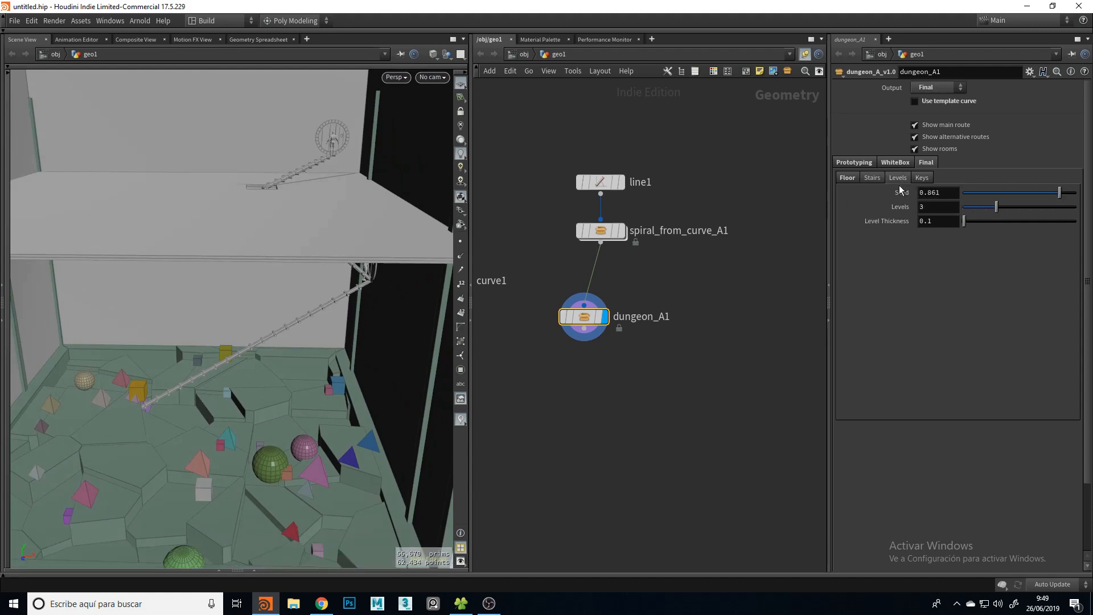
{"action": "scroll", "coordinate": [209, 256], "scroll_direction": "down", "scroll_amount": 6}
{"action": "mouse_move", "coordinate": [227, 258]}
{"action": "left_mouse_down"}
{"action": "mouse_move", "coordinate": [239, 244]}
{"action": "mouse_move", "coordinate": [210, 267]}
{"action": "left_mouse_up"}
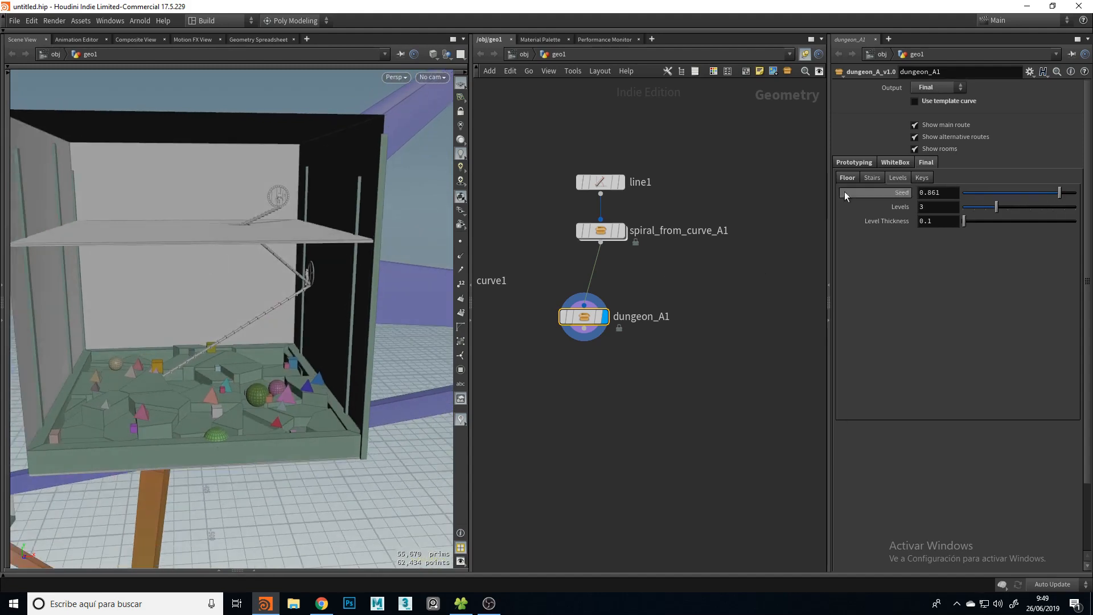
{"action": "mouse_move", "coordinate": [311, 290]}
{"action": "left_mouse_down"}
{"action": "mouse_move", "coordinate": [300, 281]}
{"action": "mouse_move", "coordinate": [290, 298]}
{"action": "mouse_move", "coordinate": [300, 271]}
{"action": "left_mouse_up"}
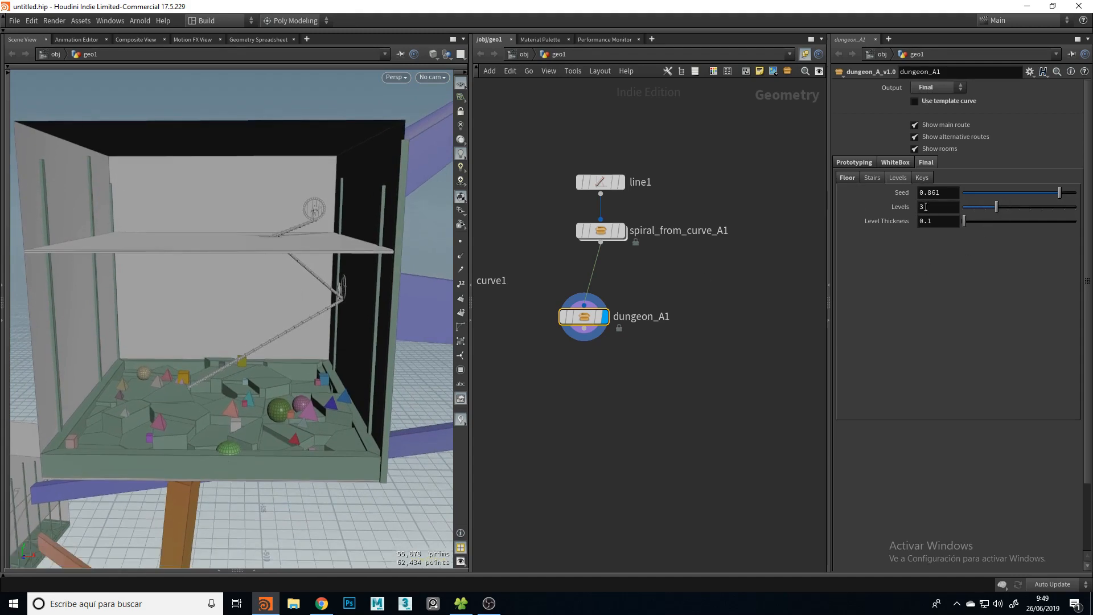
{"action": "left_click_drag", "start_coordinate": [1011, 212], "coordinate": [1030, 208]}
{"action": "left_click_drag", "start_coordinate": [338, 380], "coordinate": [328, 373]}
{"action": "mouse_move", "coordinate": [1038, 196]}
{"action": "left_mouse_down"}
{"action": "mouse_move", "coordinate": [1013, 196]}
{"action": "mouse_move", "coordinate": [1047, 193]}
{"action": "left_mouse_up"}
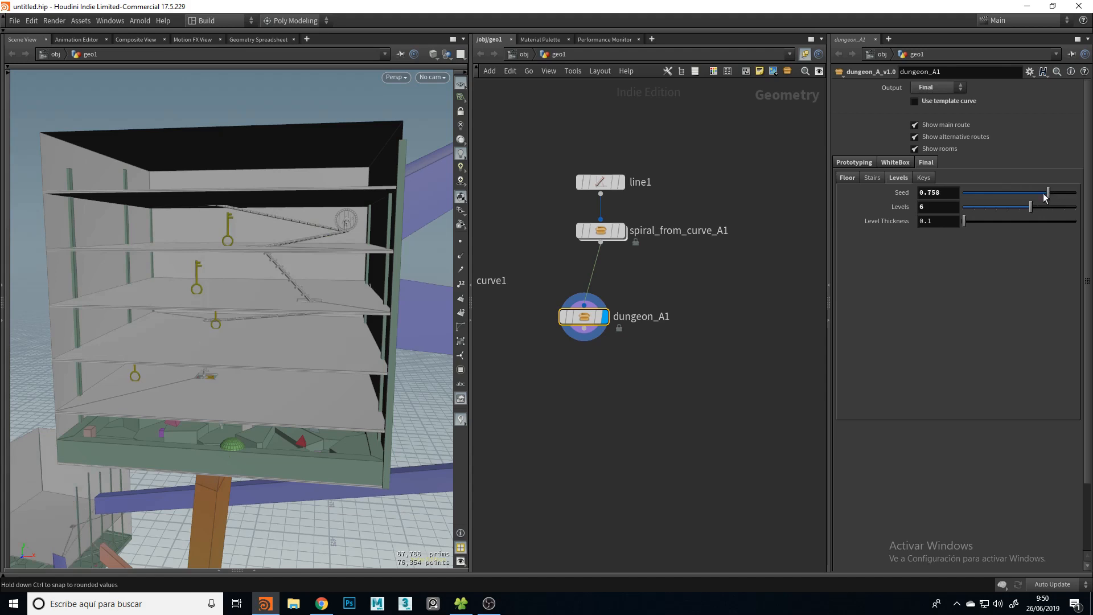
Try a Level Thickness of 0.97 for the room levels and undo it
{"action": "left_click_drag", "start_coordinate": [408, 321], "coordinate": [356, 275]}
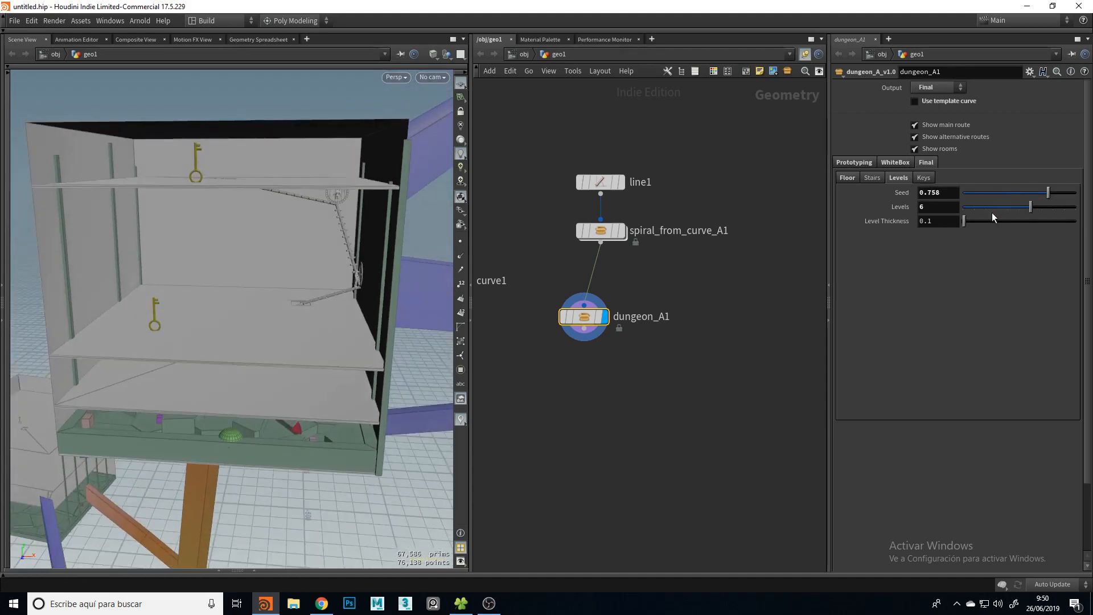
{"action": "key", "text": "ctrl+z"}
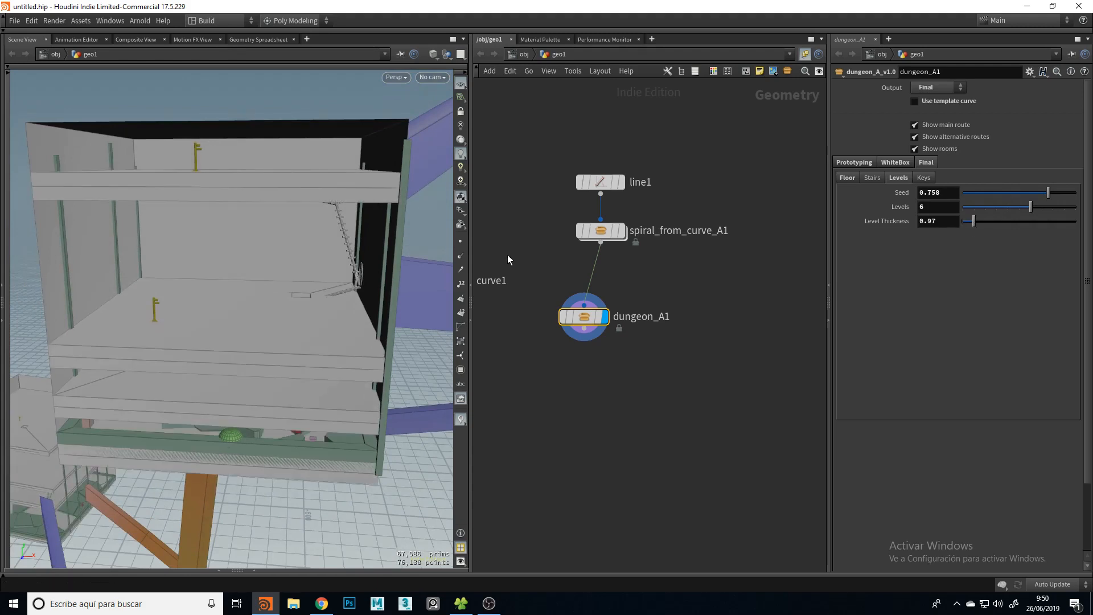
{"action": "scroll", "coordinate": [214, 262], "scroll_direction": "up", "scroll_amount": 5}
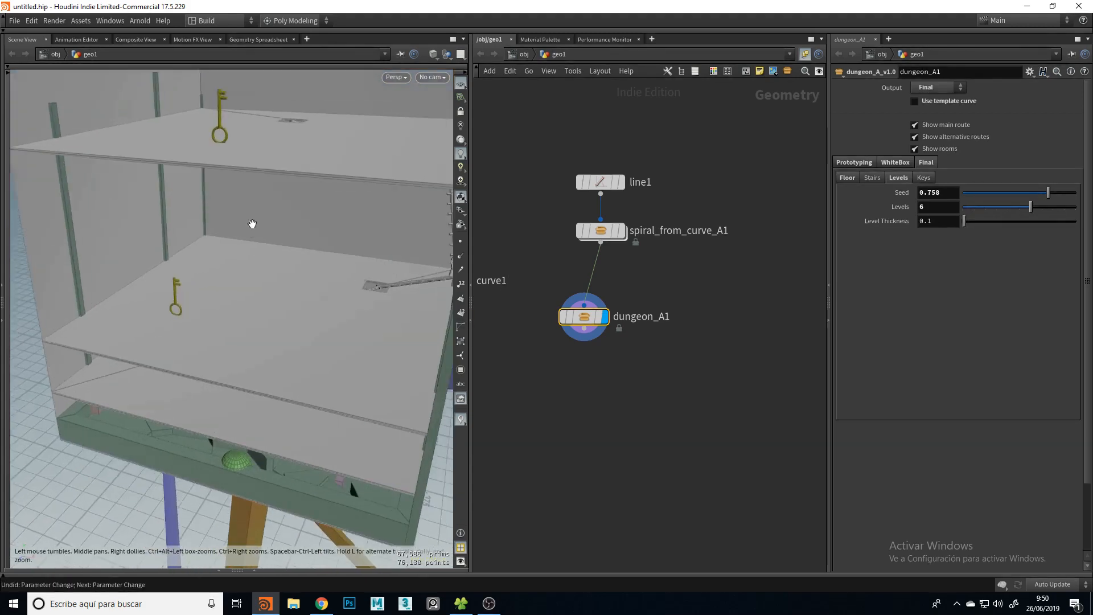
Examine the room's levels, keys and connecting stairs from several angles and up close
{"action": "scroll", "coordinate": [251, 293], "scroll_direction": "up", "scroll_amount": 2}
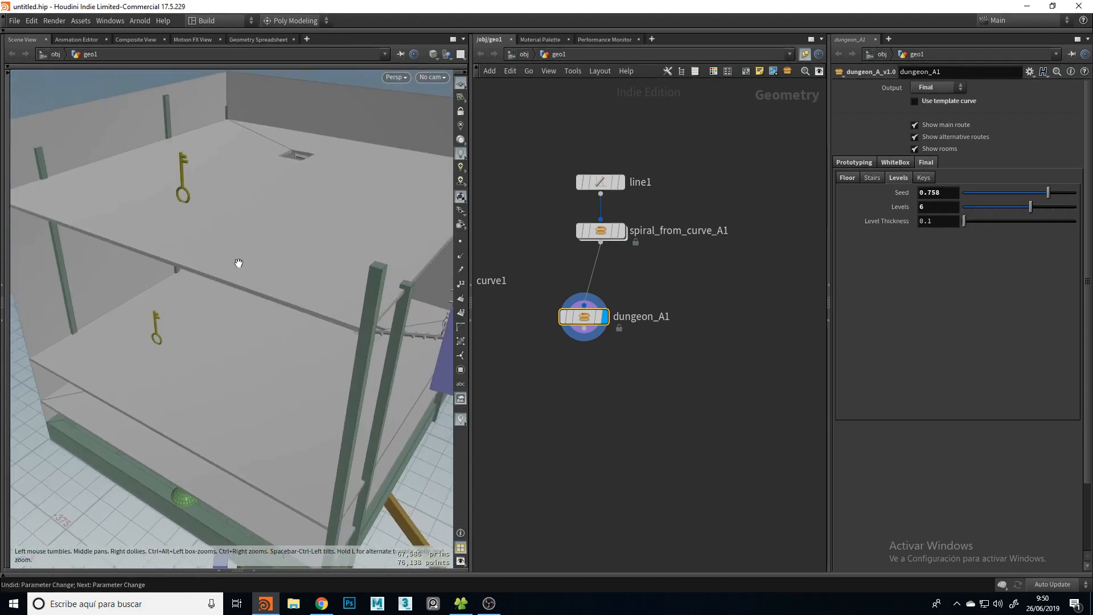
{"action": "scroll", "coordinate": [245, 256], "scroll_direction": "up", "scroll_amount": 4}
{"action": "left_click_drag", "start_coordinate": [272, 225], "coordinate": [285, 249]}
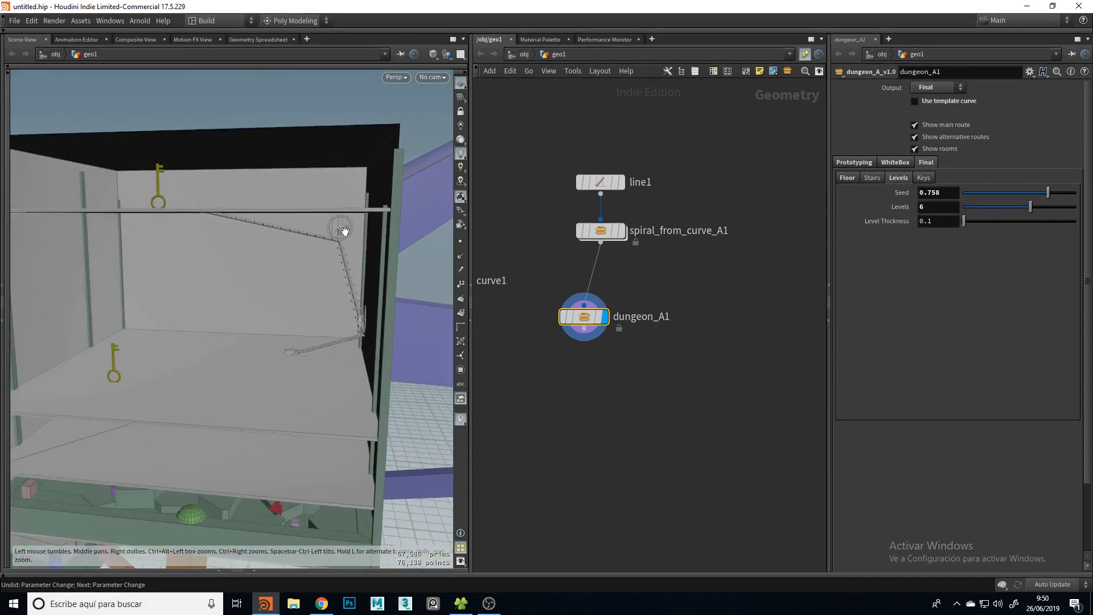
{"action": "left_click_drag", "start_coordinate": [342, 238], "coordinate": [357, 250]}
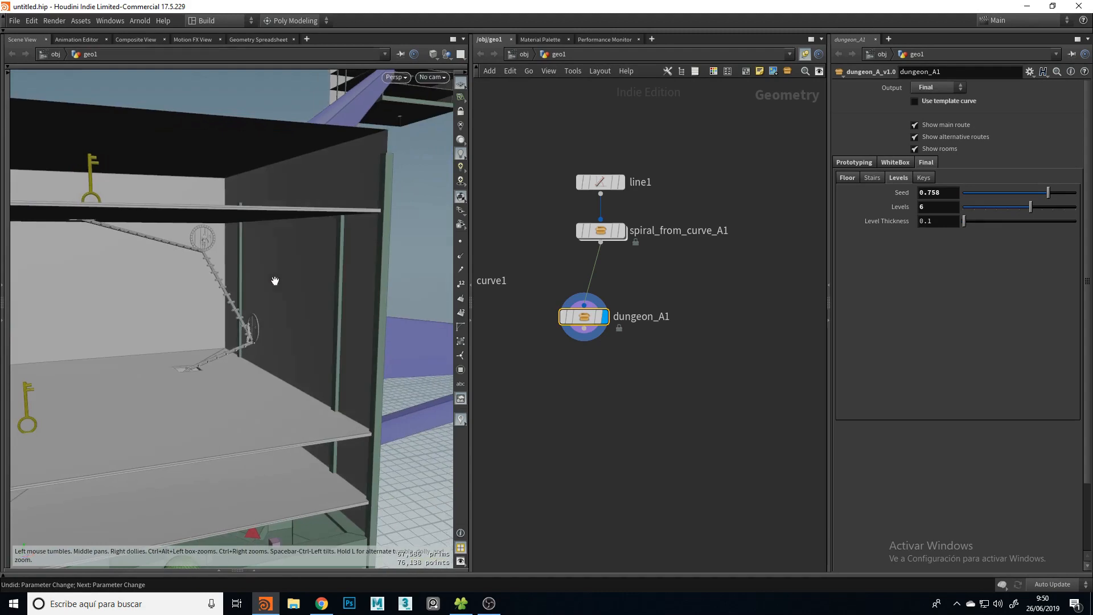
{"action": "middle_click_drag", "start_coordinate": [275, 281], "coordinate": [310, 248]}
{"action": "mouse_move", "coordinate": [297, 273]}
{"action": "left_mouse_down"}
{"action": "mouse_move", "coordinate": [314, 268]}
{"action": "mouse_move", "coordinate": [295, 291]}
{"action": "left_mouse_up"}
{"action": "right_click_drag", "start_coordinate": [210, 350], "coordinate": [192, 371]}
{"action": "middle_click_drag", "start_coordinate": [192, 371], "coordinate": [188, 349]}
{"action": "left_click_drag", "start_coordinate": [188, 349], "coordinate": [186, 366]}
{"action": "right_click_drag", "start_coordinate": [222, 381], "coordinate": [256, 360]}
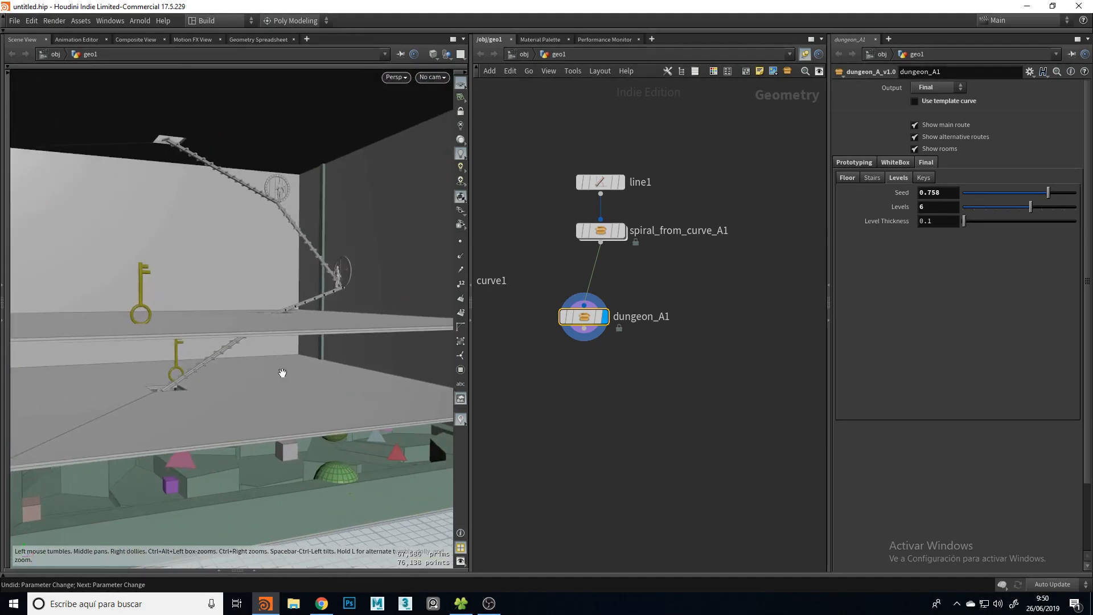
{"action": "left_click_drag", "start_coordinate": [282, 372], "coordinate": [241, 439]}
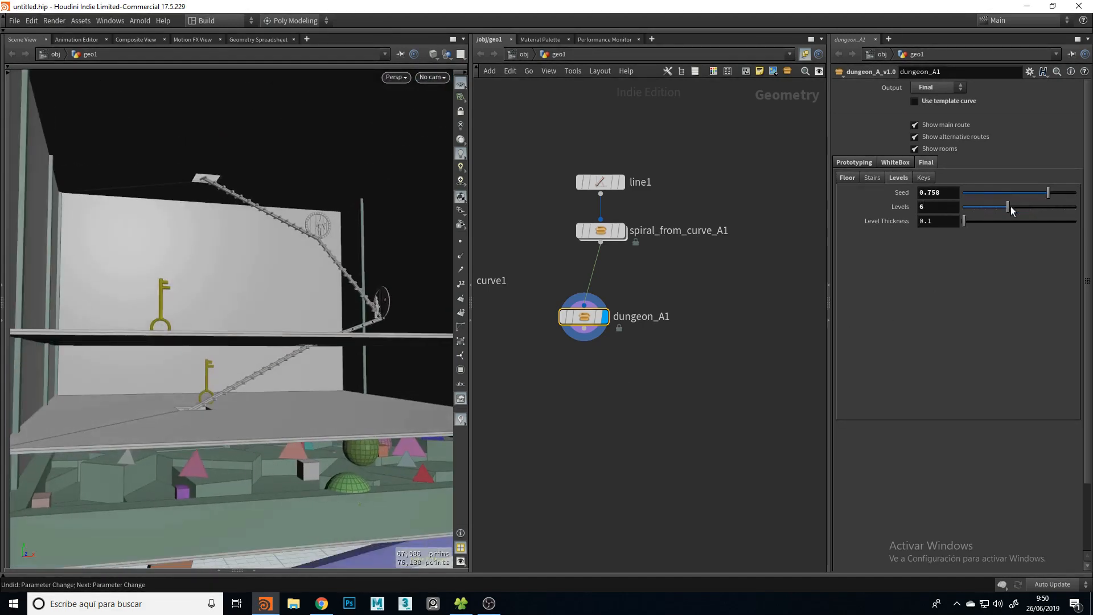
Reduce the Final stage's Levels to 4 and inspect the stairs and keys in the room
{"action": "key", "text": "ctrl+z"}
{"action": "left_click_drag", "start_coordinate": [265, 353], "coordinate": [320, 327]}
{"action": "left_click_drag", "start_coordinate": [338, 279], "coordinate": [294, 308]}
{"action": "left_click_drag", "start_coordinate": [267, 272], "coordinate": [306, 282]}
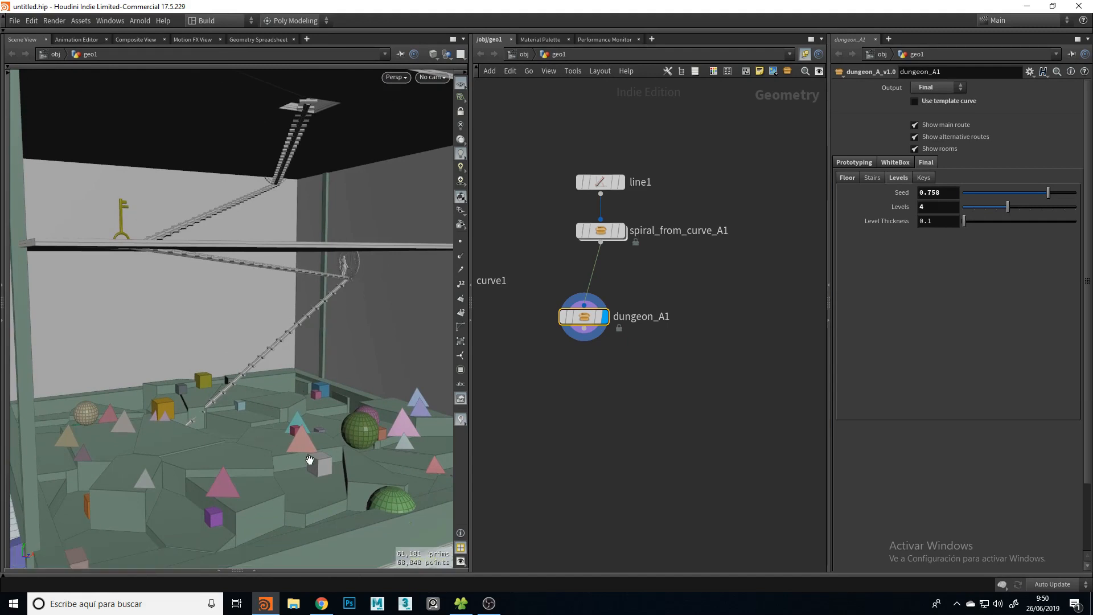
{"action": "left_click_drag", "start_coordinate": [288, 379], "coordinate": [385, 277]}
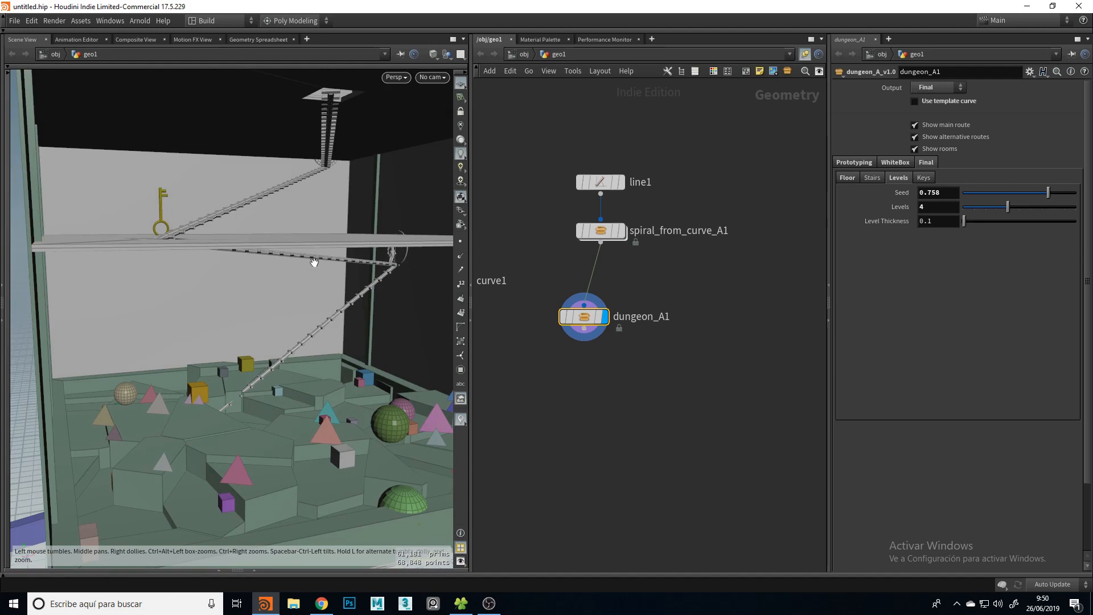
{"action": "left_click_drag", "start_coordinate": [316, 177], "coordinate": [264, 197]}
{"action": "right_click_drag", "start_coordinate": [263, 198], "coordinate": [221, 230]}
{"action": "left_click_drag", "start_coordinate": [275, 186], "coordinate": [226, 259]}
{"action": "left_click_drag", "start_coordinate": [272, 209], "coordinate": [270, 194]}
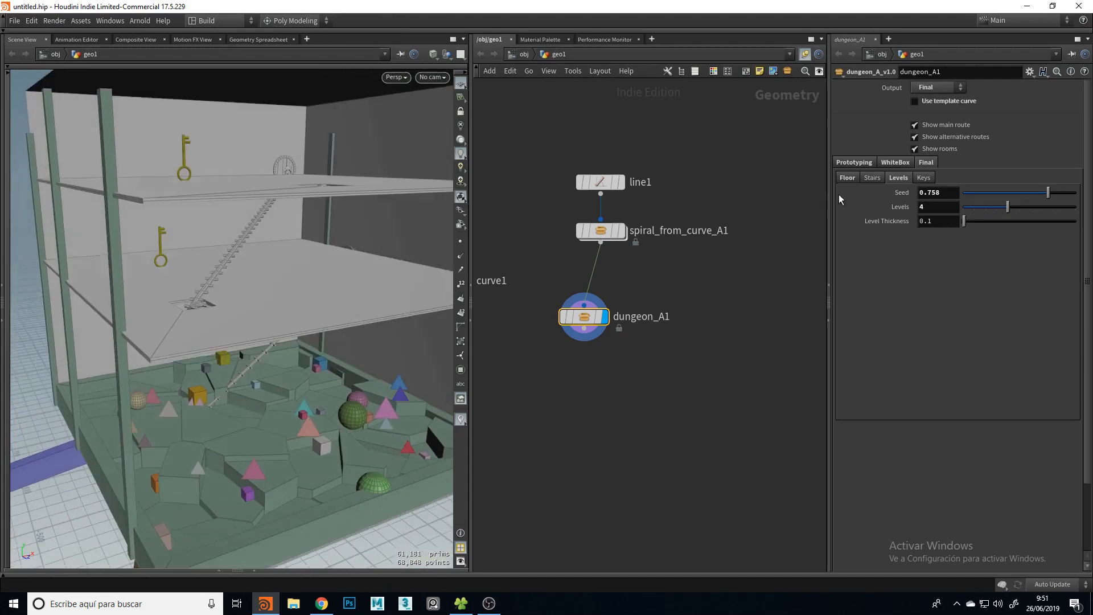
Try a keys Seed of 0.455 with Levels with keys at 0 in the Final stage
{"action": "left_click", "coordinate": [917, 181]}
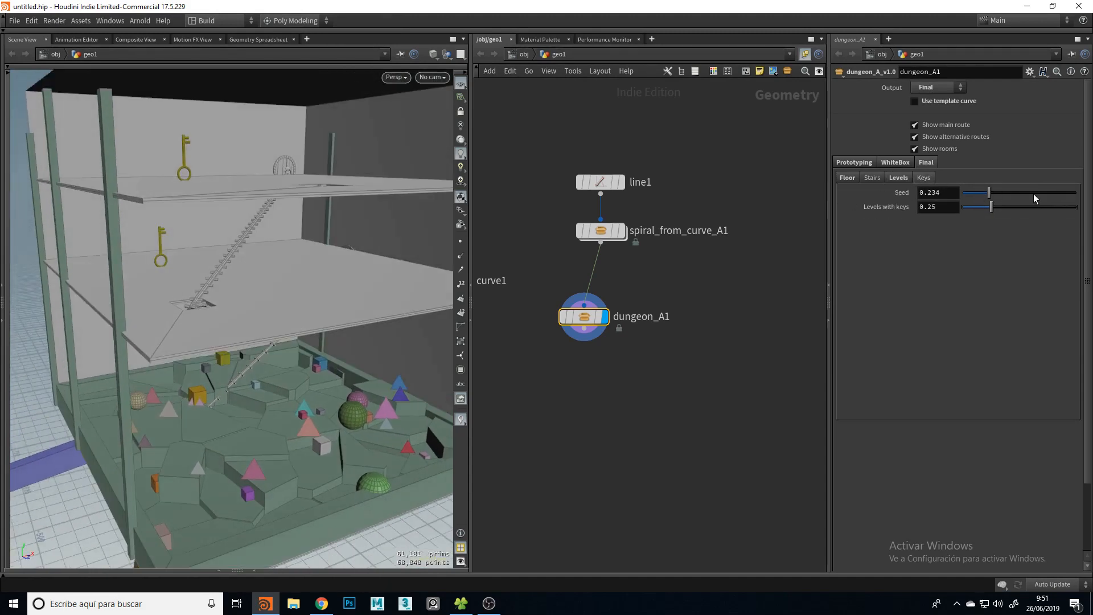
{"action": "left_click_drag", "start_coordinate": [1028, 197], "coordinate": [960, 210]}
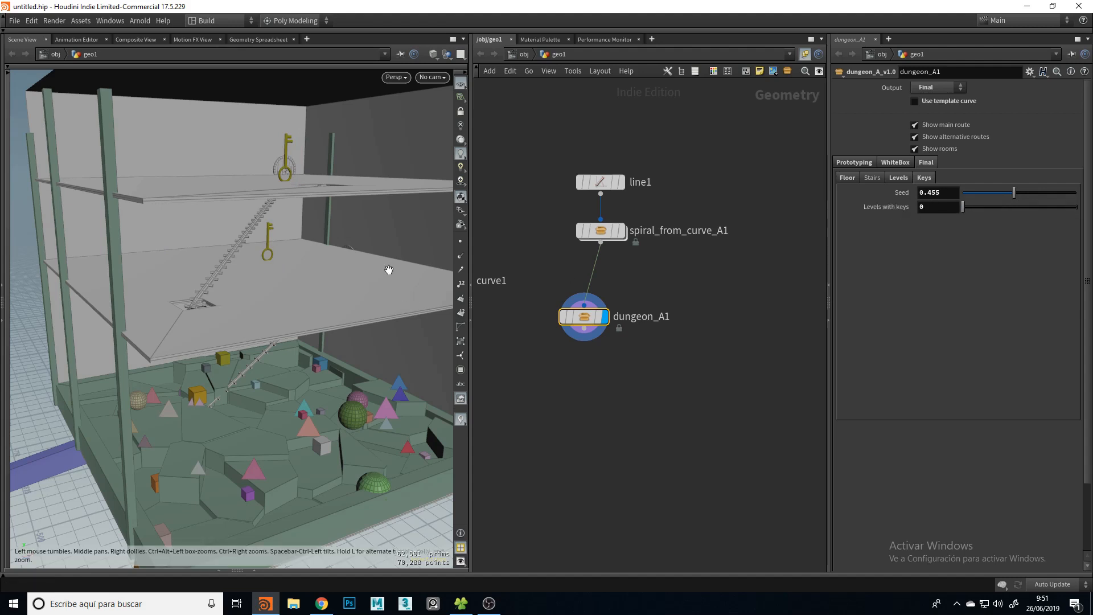
{"action": "scroll", "coordinate": [325, 261], "scroll_direction": "down", "scroll_amount": 5}
{"action": "left_click_drag", "start_coordinate": [291, 304], "coordinate": [73, 329]}
{"action": "left_click_drag", "start_coordinate": [350, 241], "coordinate": [419, 237]}
{"action": "left_click_drag", "start_coordinate": [218, 197], "coordinate": [248, 257]}
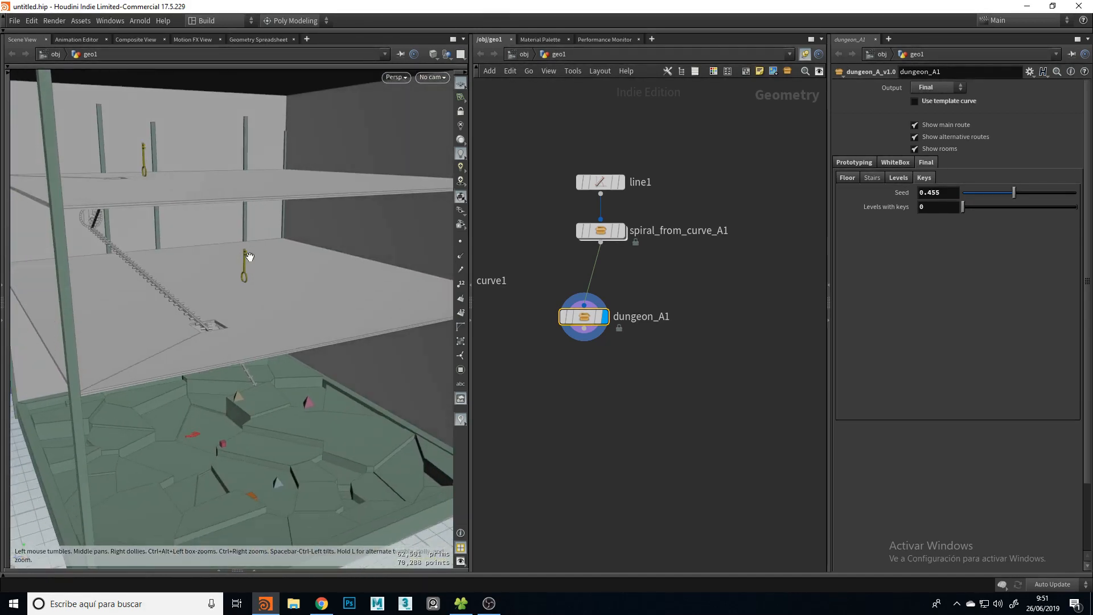
Set the Final stage's Levels with keys to 0.465 and the keys' Seed to 0.525
{"action": "left_click", "coordinate": [1060, 206]}
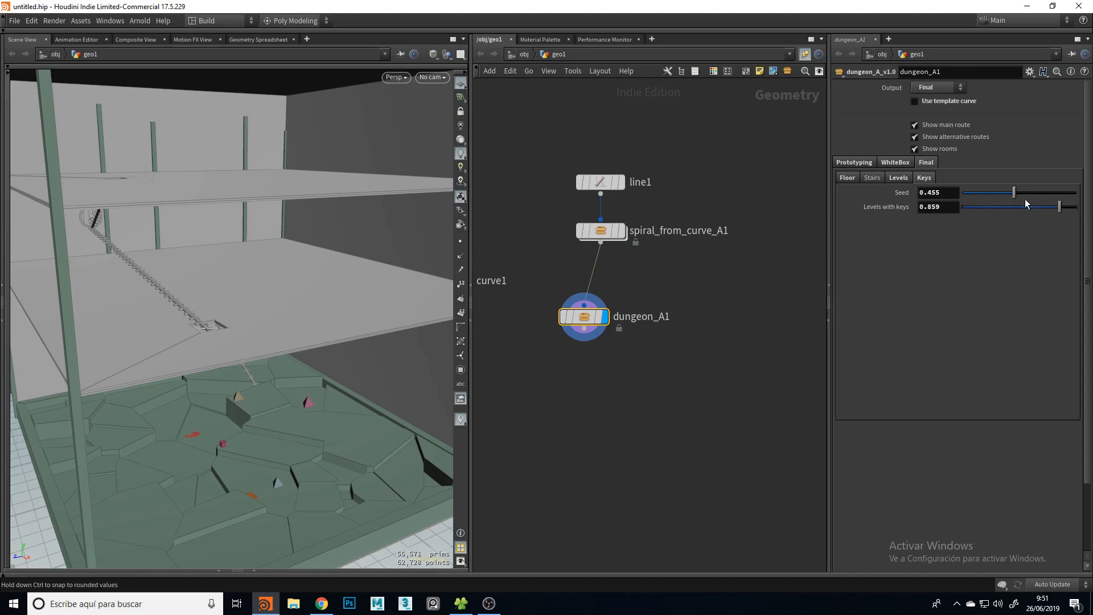
{"action": "mouse_move", "coordinate": [1035, 197]}
{"action": "left_mouse_down"}
{"action": "mouse_move", "coordinate": [1044, 195]}
{"action": "mouse_move", "coordinate": [1013, 197]}
{"action": "mouse_move", "coordinate": [1023, 197]}
{"action": "left_mouse_up"}
{"action": "left_click", "coordinate": [1014, 207]}
{"action": "left_click_drag", "start_coordinate": [163, 213], "coordinate": [170, 280]}
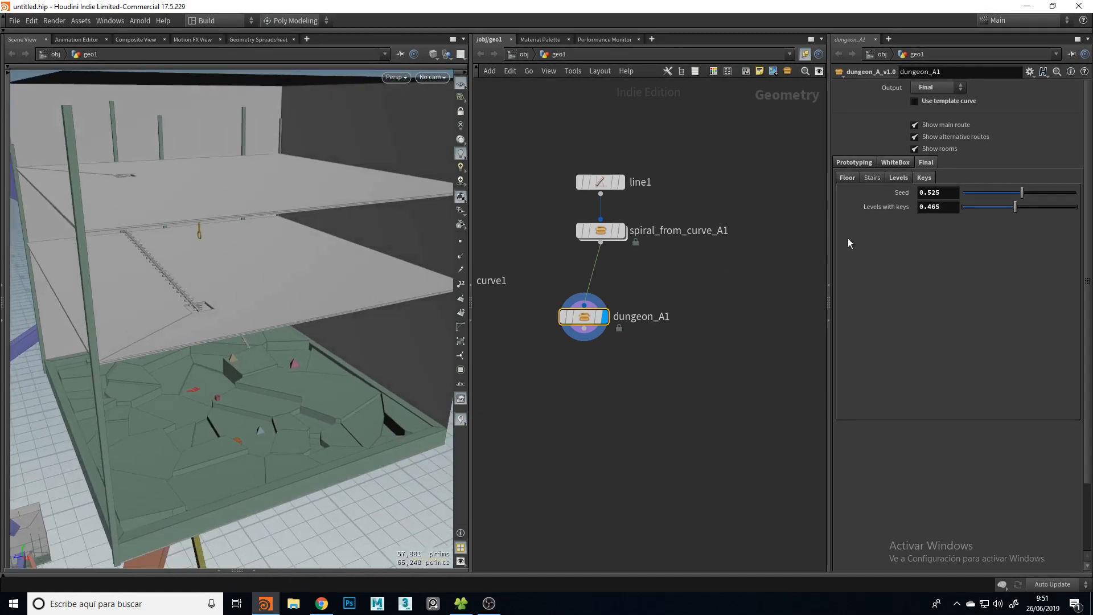
Set the WhiteBox doors' Seed closed to 0.54 and inspect the round doors along the room's stairs
{"action": "left_click", "coordinate": [903, 163]}
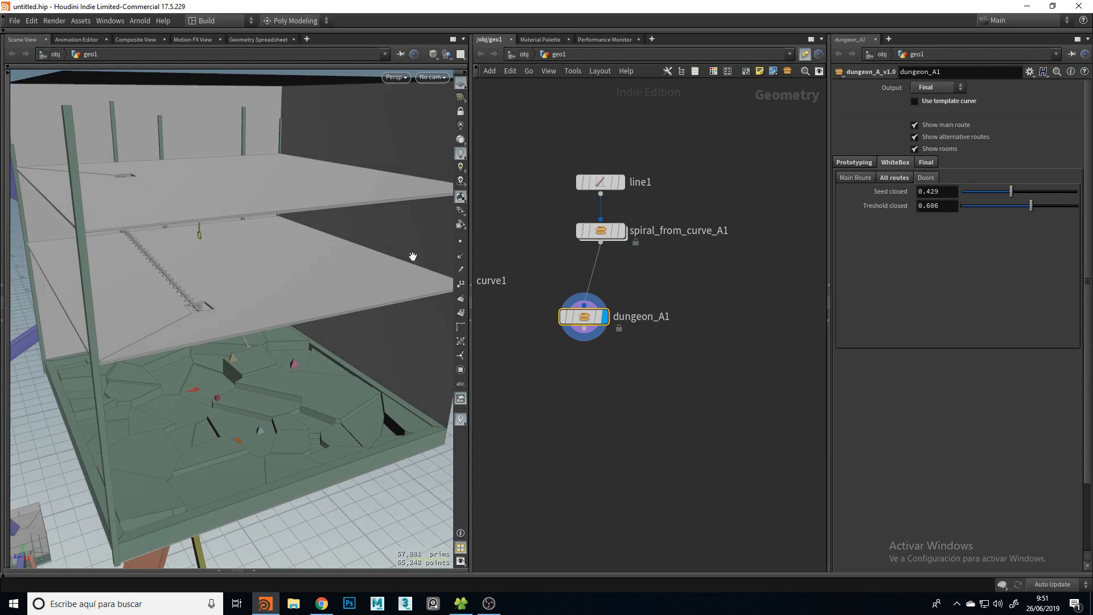
{"action": "scroll", "coordinate": [227, 267], "scroll_direction": "up", "scroll_amount": 10}
{"action": "mouse_move", "coordinate": [156, 286]}
{"action": "left_mouse_down"}
{"action": "mouse_move", "coordinate": [173, 301]}
{"action": "mouse_move", "coordinate": [153, 300]}
{"action": "left_mouse_up"}
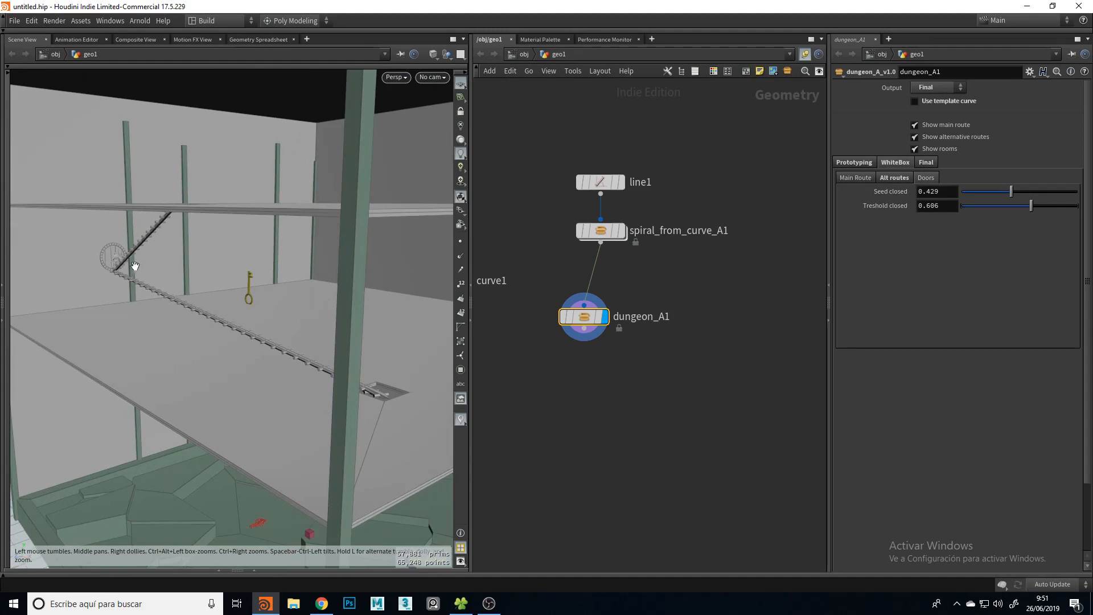
{"action": "scroll", "coordinate": [110, 256], "scroll_direction": "up", "scroll_amount": 10}
{"action": "mouse_move", "coordinate": [202, 258]}
{"action": "left_mouse_down"}
{"action": "mouse_move", "coordinate": [179, 281]}
{"action": "mouse_move", "coordinate": [190, 257]}
{"action": "left_mouse_up"}
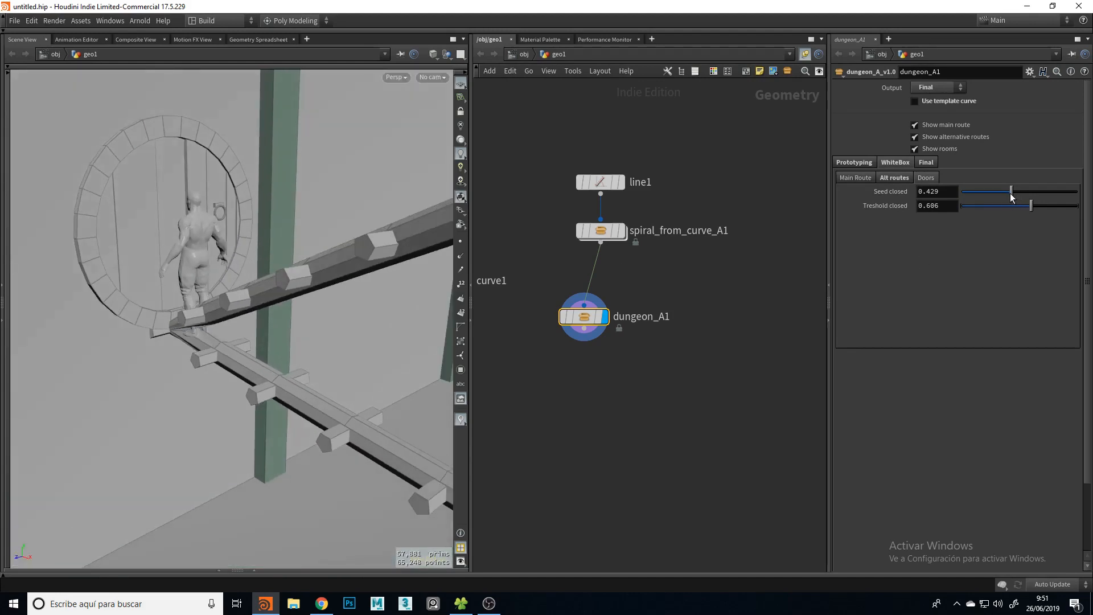
{"action": "mouse_move", "coordinate": [1011, 194]}
{"action": "left_mouse_down"}
{"action": "mouse_move", "coordinate": [998, 194]}
{"action": "mouse_move", "coordinate": [1024, 193]}
{"action": "left_mouse_up"}
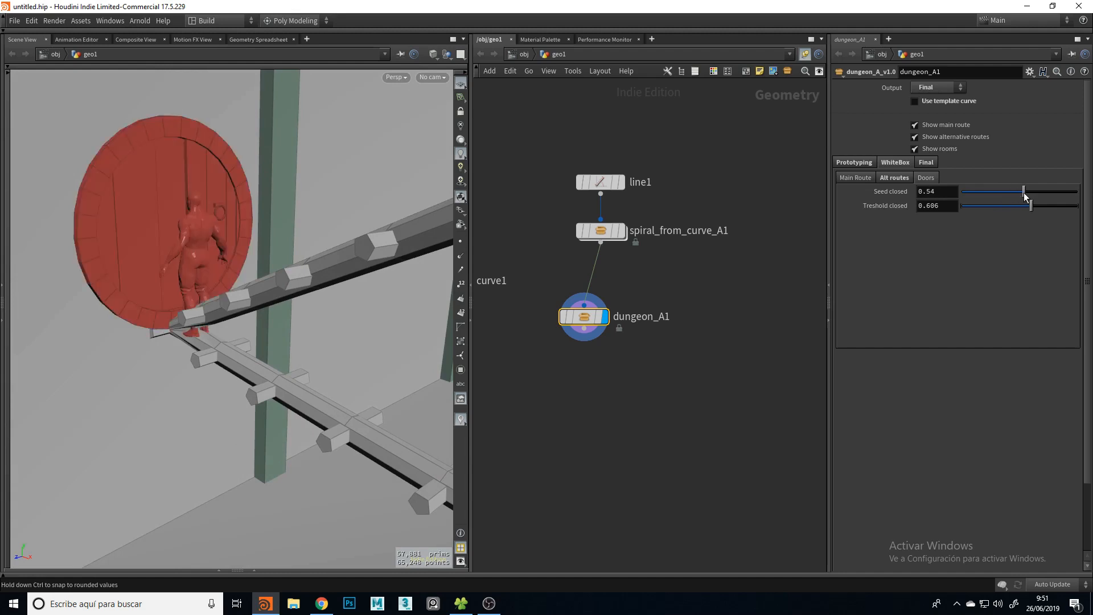
{"action": "left_click_drag", "start_coordinate": [296, 239], "coordinate": [169, 279]}
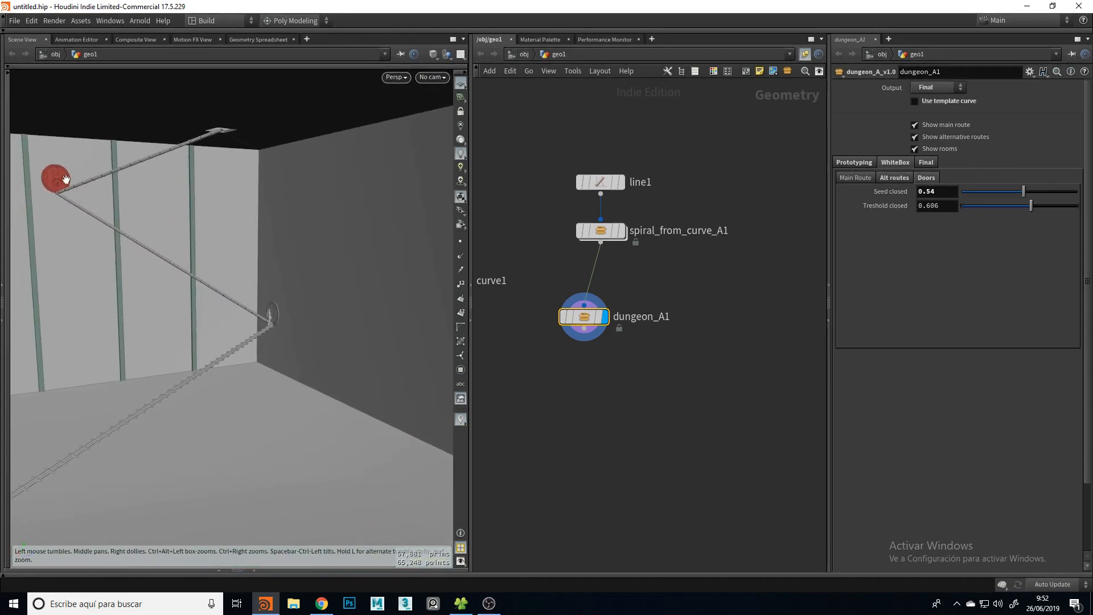
{"action": "mouse_move", "coordinate": [272, 312]}
{"action": "left_mouse_down"}
{"action": "mouse_move", "coordinate": [317, 340]}
{"action": "mouse_move", "coordinate": [259, 327]}
{"action": "mouse_move", "coordinate": [271, 319]}
{"action": "left_mouse_up"}
Set the Prototyping path's Seed remove pts to 0.218 and inspect a room of the resulting layout
{"action": "left_click", "coordinate": [928, 165]}
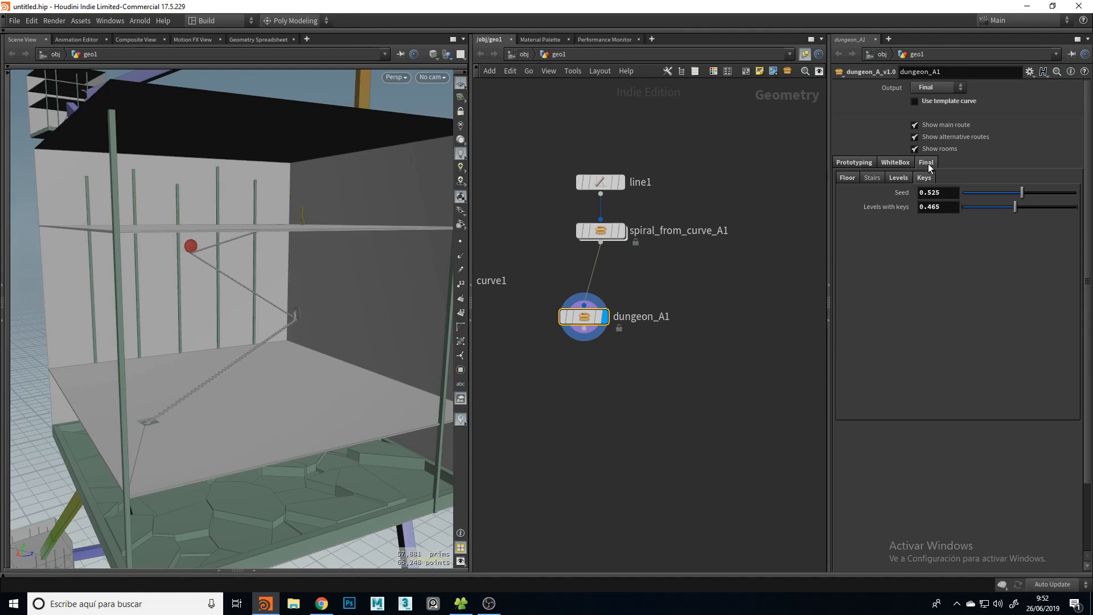
{"action": "scroll", "coordinate": [327, 366], "scroll_direction": "down", "scroll_amount": 15}
{"action": "left_click_drag", "start_coordinate": [188, 437], "coordinate": [276, 413]}
{"action": "left_click_drag", "start_coordinate": [636, 283], "coordinate": [581, 335]}
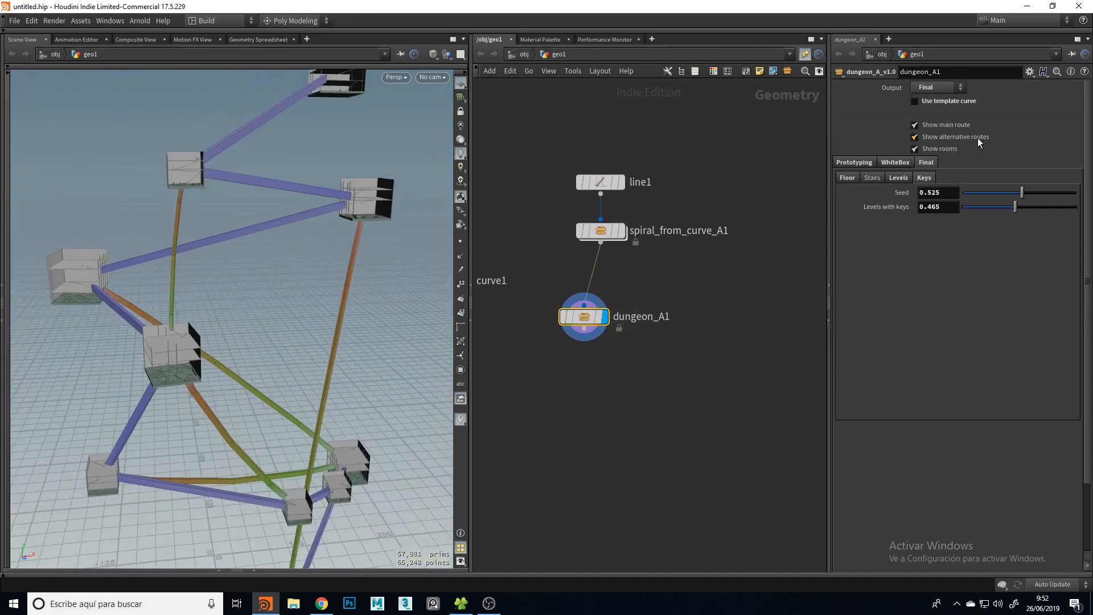
{"action": "left_click", "coordinate": [874, 163]}
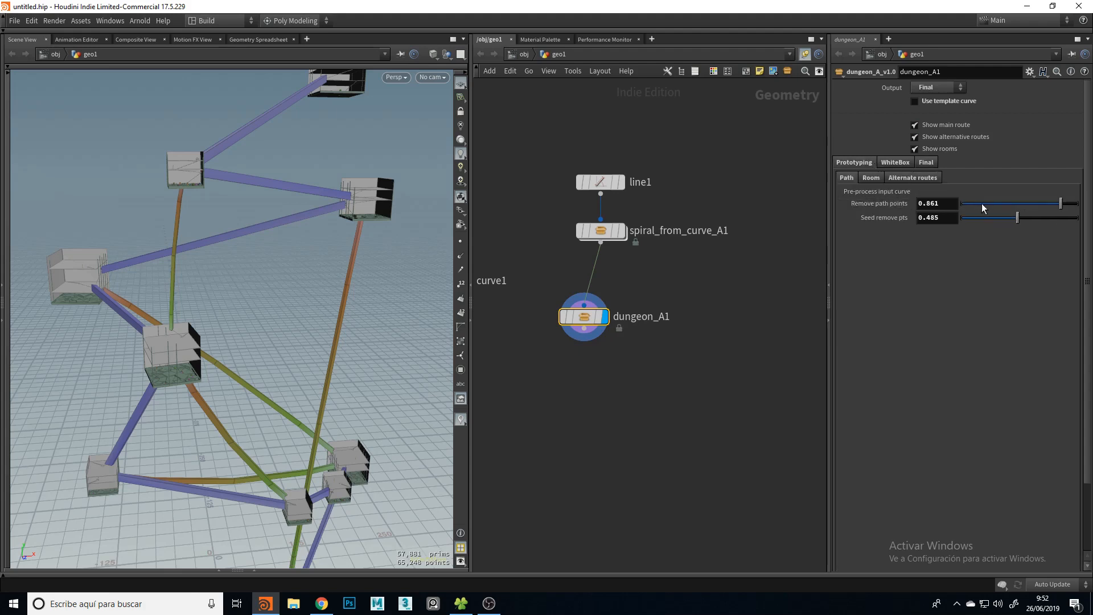
{"action": "left_click_drag", "start_coordinate": [225, 215], "coordinate": [194, 284]}
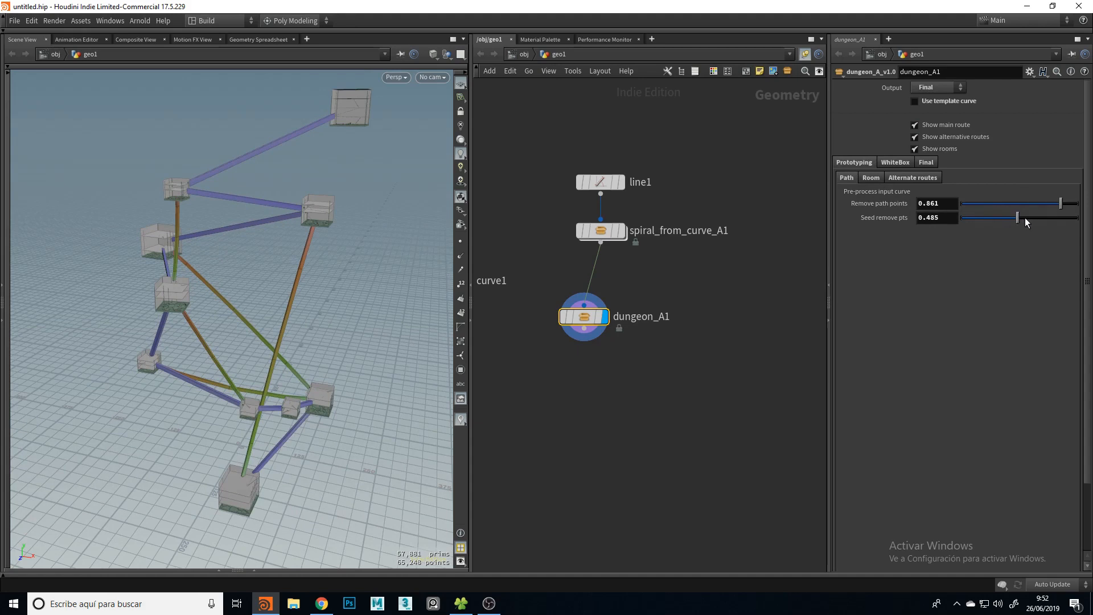
{"action": "left_click_drag", "start_coordinate": [1020, 218], "coordinate": [1005, 218]}
{"action": "left_click", "coordinate": [1004, 219]}
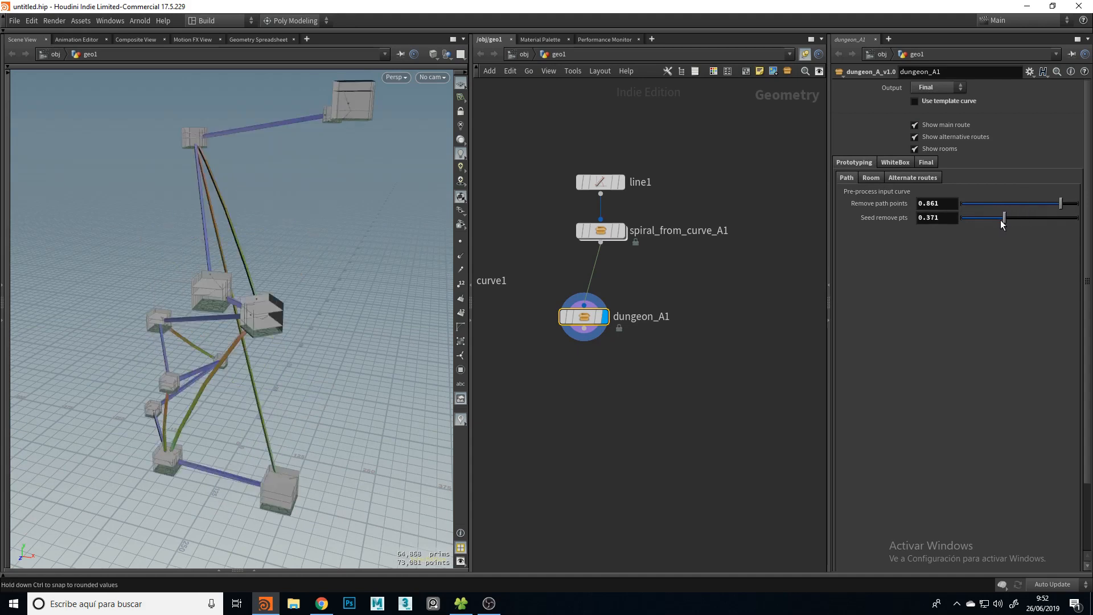
{"action": "left_click", "coordinate": [986, 220]}
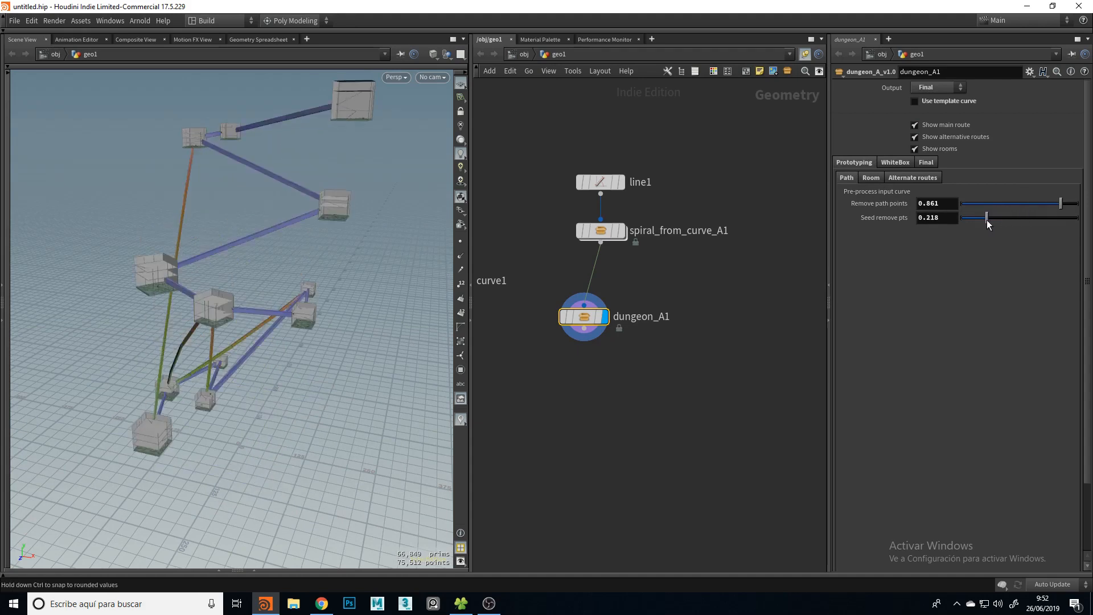
{"action": "left_click_drag", "start_coordinate": [146, 232], "coordinate": [302, 344]}
{"action": "middle_click_drag", "start_coordinate": [302, 344], "coordinate": [194, 359]}
{"action": "scroll", "coordinate": [195, 360], "scroll_direction": "up", "scroll_amount": 10}
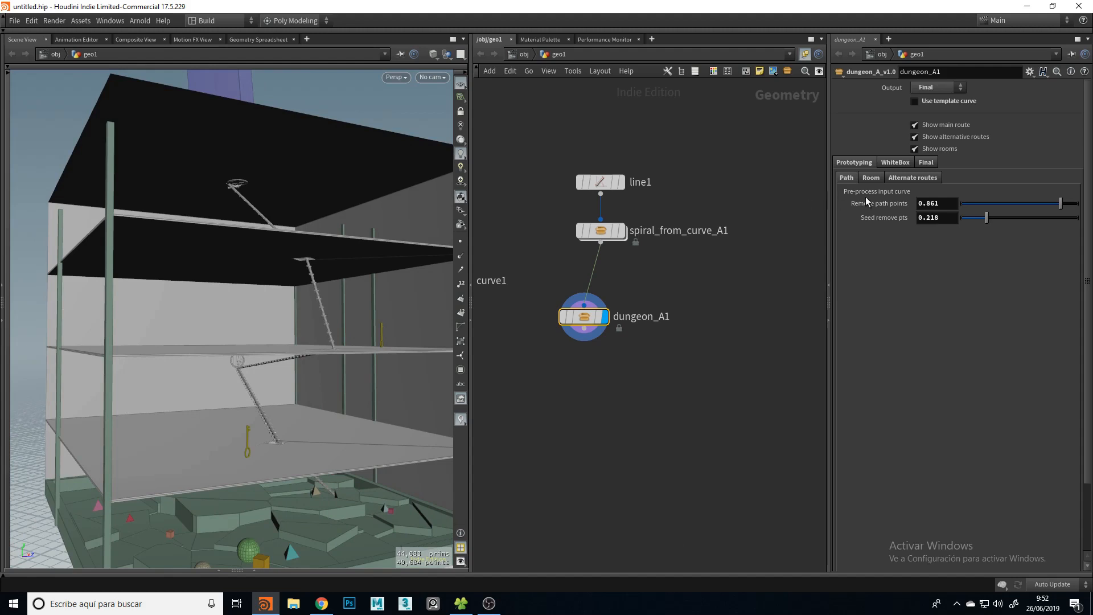
Review the WhiteBox parameters for doors and routes and the Prototyping parameters for path, room and alternate routes
{"action": "left_click", "coordinate": [925, 165]}
{"action": "left_click", "coordinate": [926, 178]}
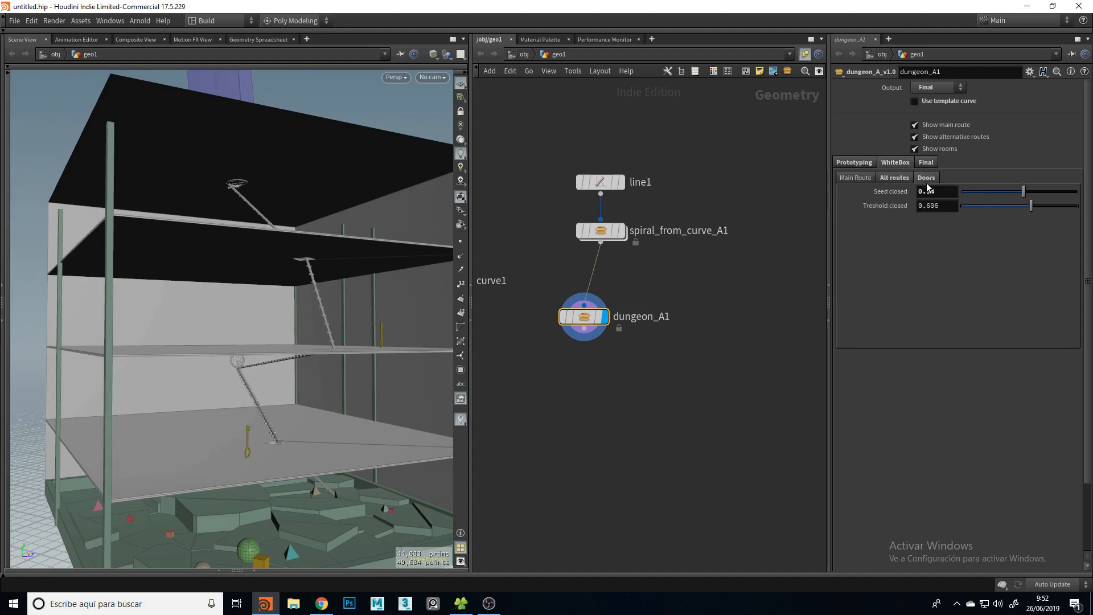
{"action": "left_click", "coordinate": [903, 179]}
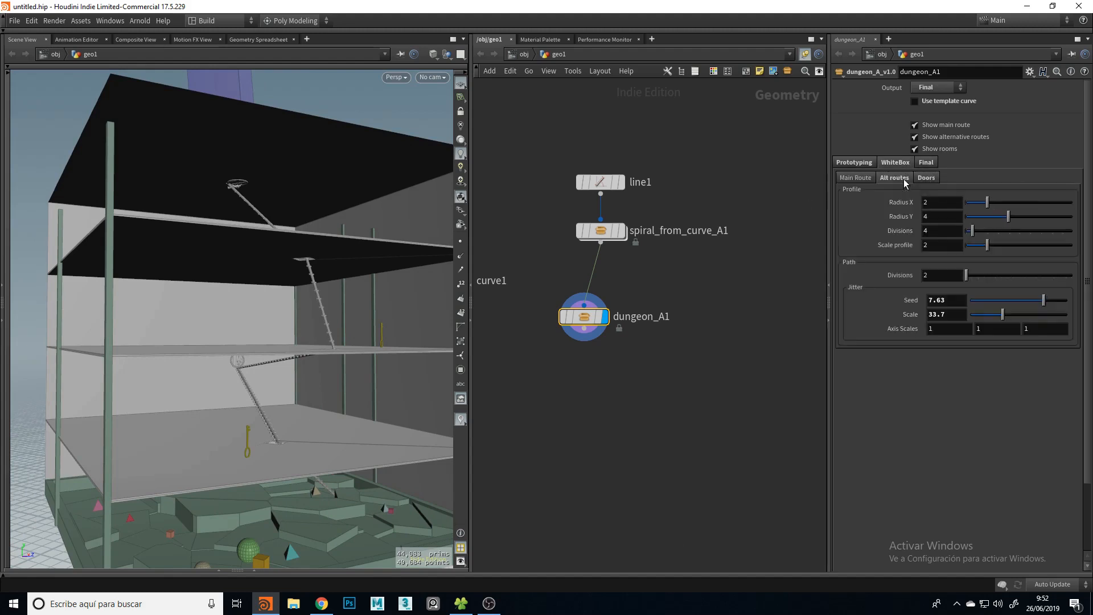
{"action": "left_click", "coordinate": [863, 180]}
{"action": "left_click", "coordinate": [852, 162]}
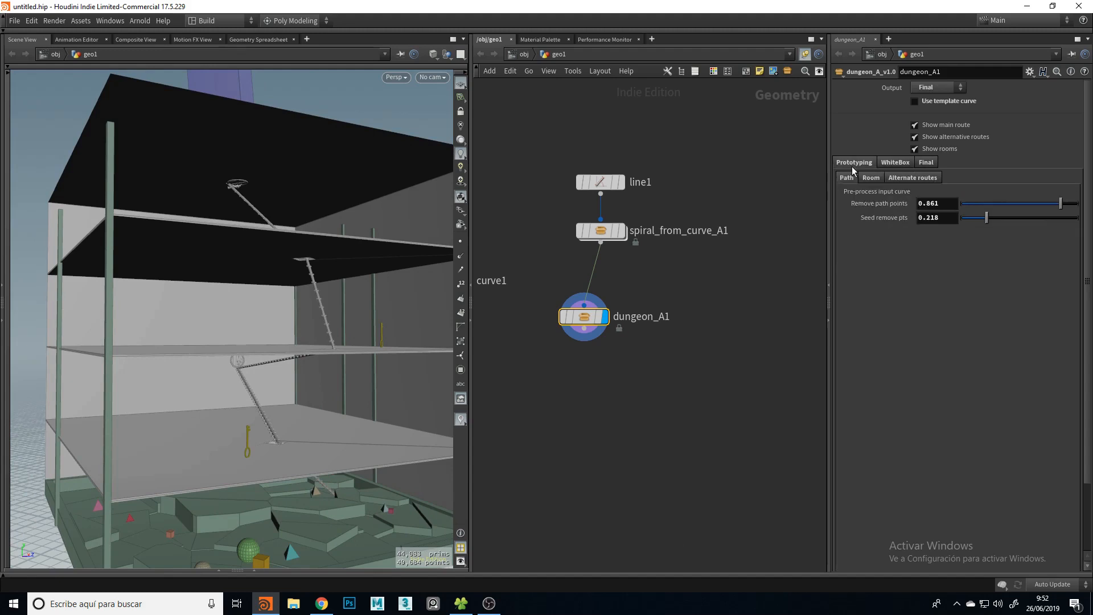
{"action": "left_click", "coordinate": [872, 178]}
{"action": "left_click", "coordinate": [903, 179]}
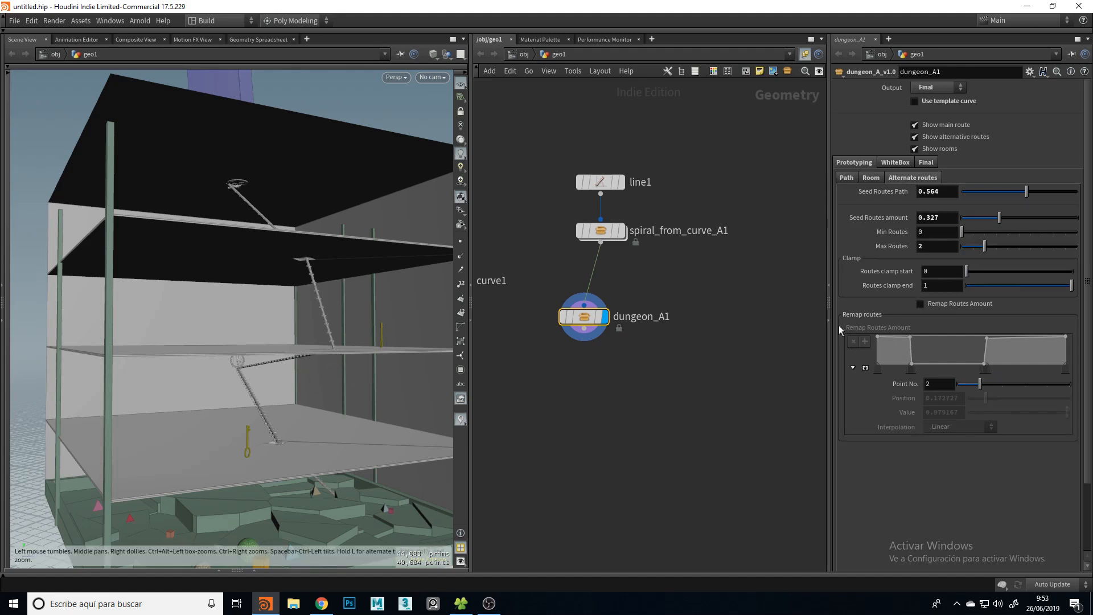
{"action": "left_click", "coordinate": [896, 163]}
{"action": "left_click", "coordinate": [891, 177]}
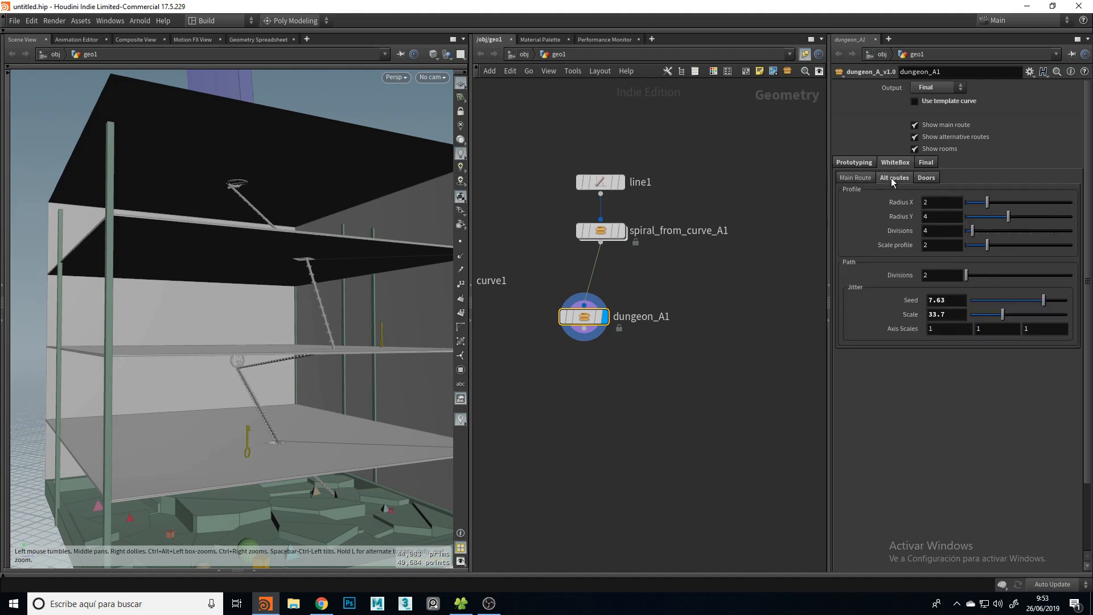
Set the Final stage's Remove flat stairs value to 0.066
{"action": "left_click", "coordinate": [927, 164]}
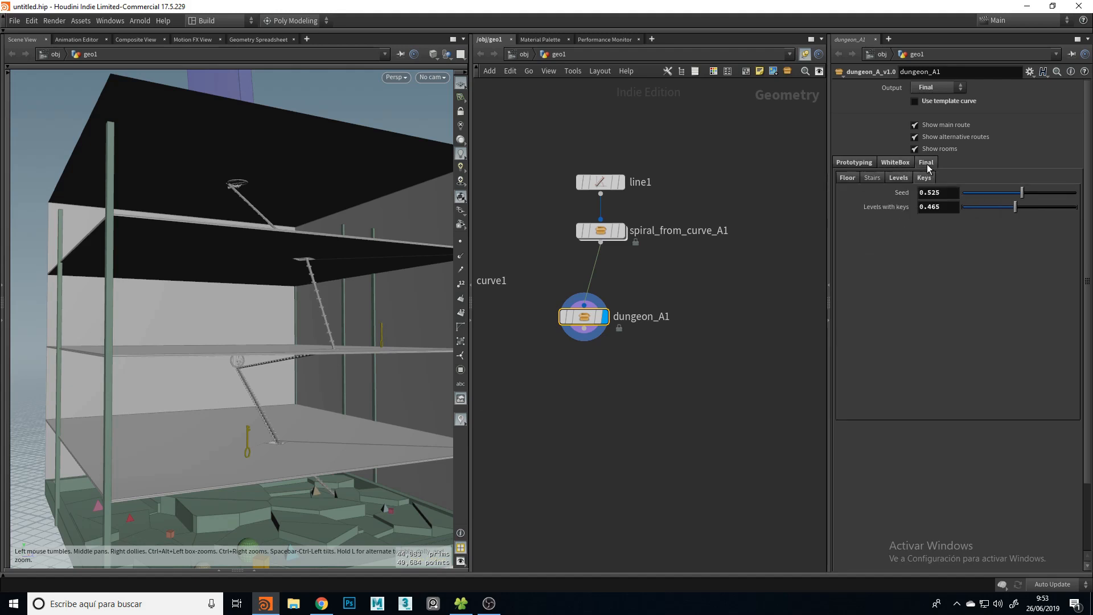
{"action": "left_click", "coordinate": [873, 176]}
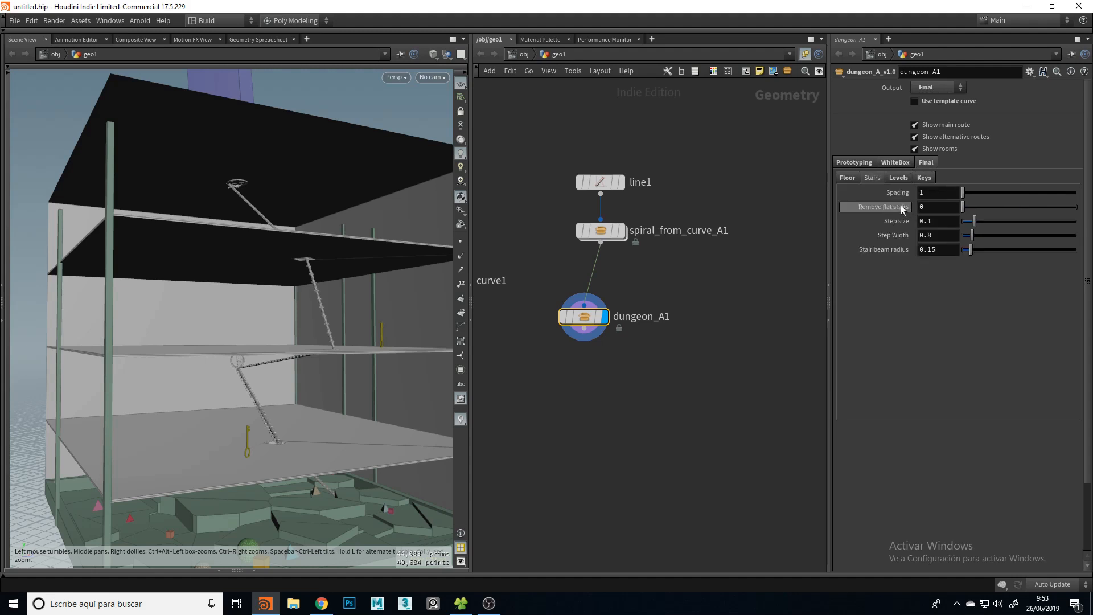
{"action": "left_click_drag", "start_coordinate": [391, 373], "coordinate": [309, 365]}
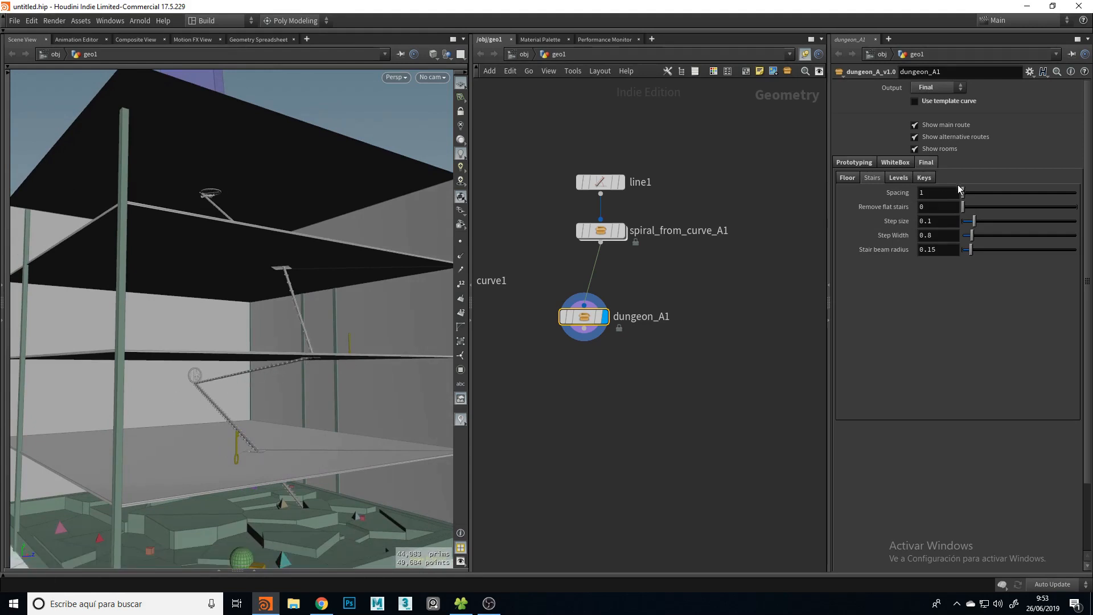
{"action": "mouse_move", "coordinate": [966, 209]}
{"action": "left_mouse_down"}
{"action": "mouse_move", "coordinate": [1027, 223]}
{"action": "mouse_move", "coordinate": [970, 223]}
{"action": "left_mouse_up"}
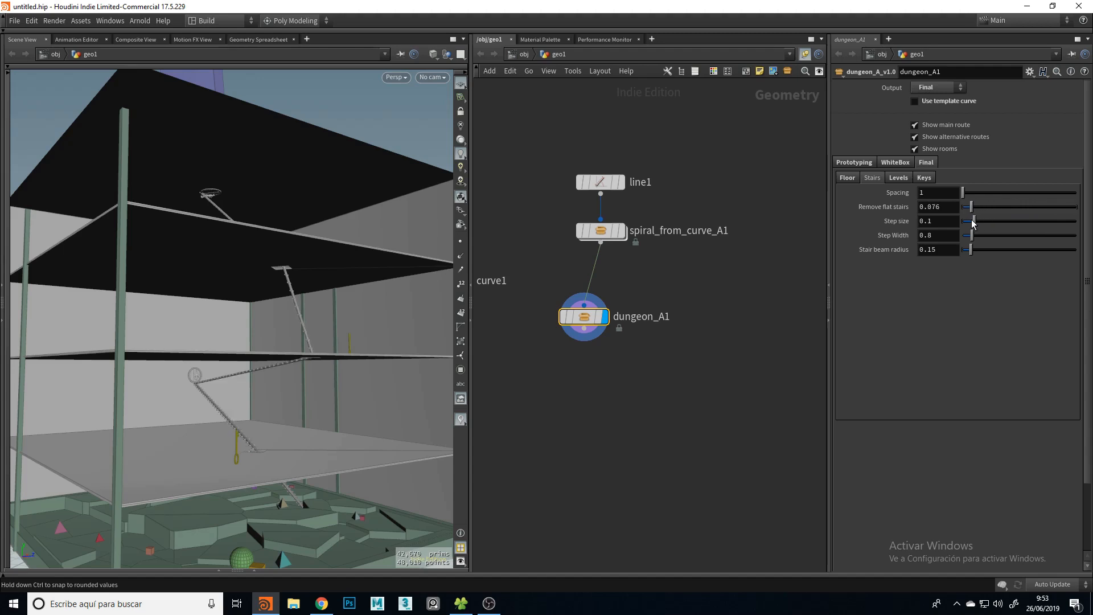
{"action": "left_click_drag", "start_coordinate": [288, 268], "coordinate": [311, 287]}
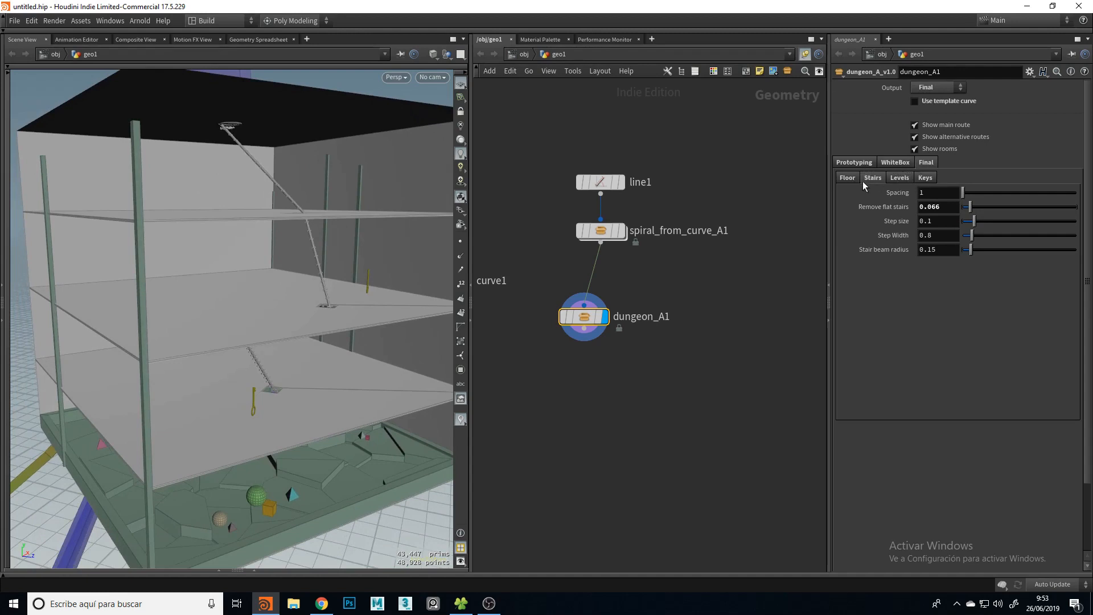
Try a Seed of 0.217 for the Final stage's floor
{"action": "left_click", "coordinate": [899, 178]}
{"action": "left_click", "coordinate": [992, 197]}
{"action": "left_click_drag", "start_coordinate": [342, 325], "coordinate": [307, 340]}
Set the Final stage's levels Seed to 0.621, Levels to 2 and Level Thickness to 0.97
{"action": "left_click", "coordinate": [904, 178]}
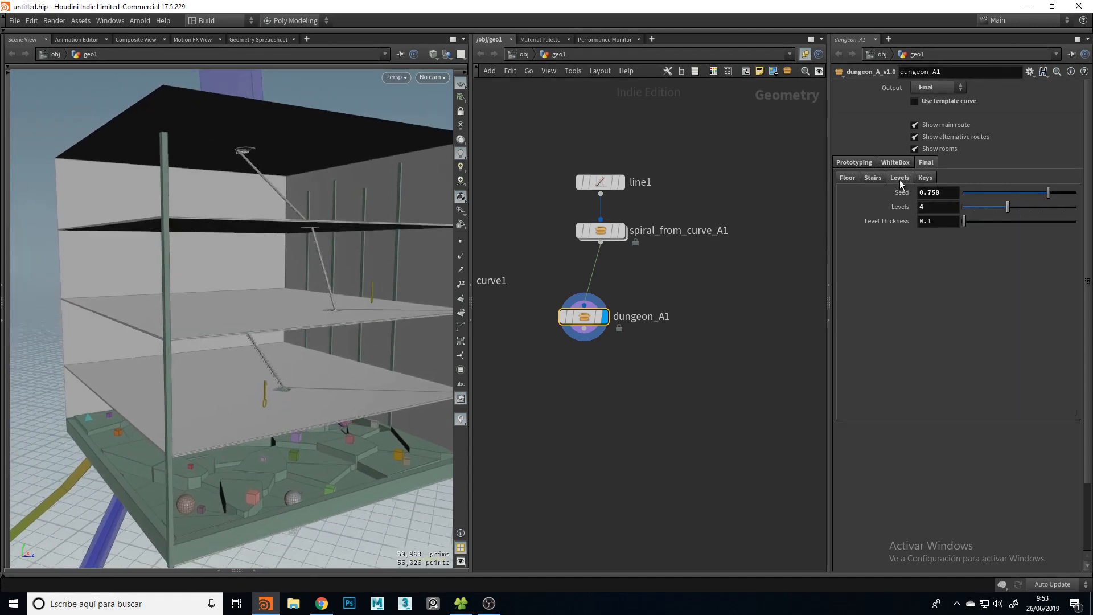
{"action": "left_click_drag", "start_coordinate": [1029, 198], "coordinate": [973, 221]}
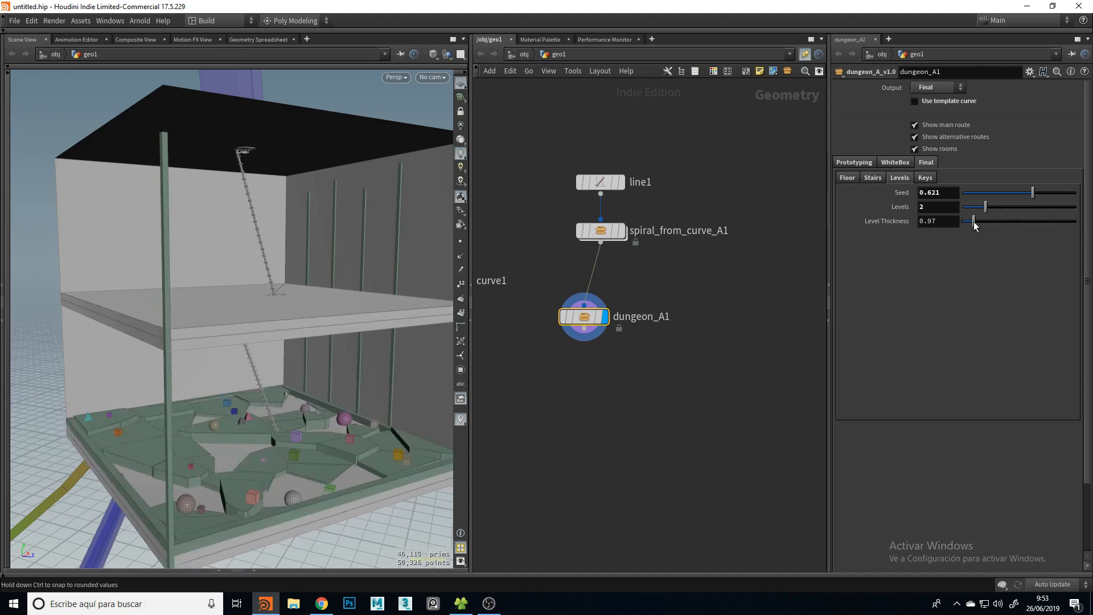
Set the Final stage's floor Seed to 0.475 and view the whole room
{"action": "left_click", "coordinate": [850, 177]}
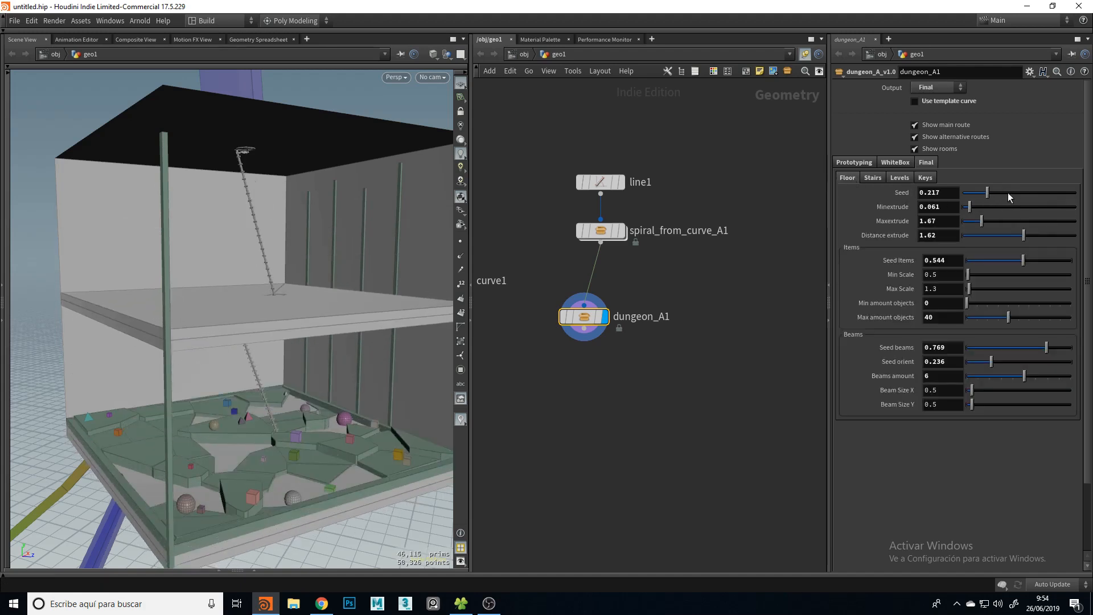
{"action": "left_click_drag", "start_coordinate": [1007, 192], "coordinate": [1021, 193]}
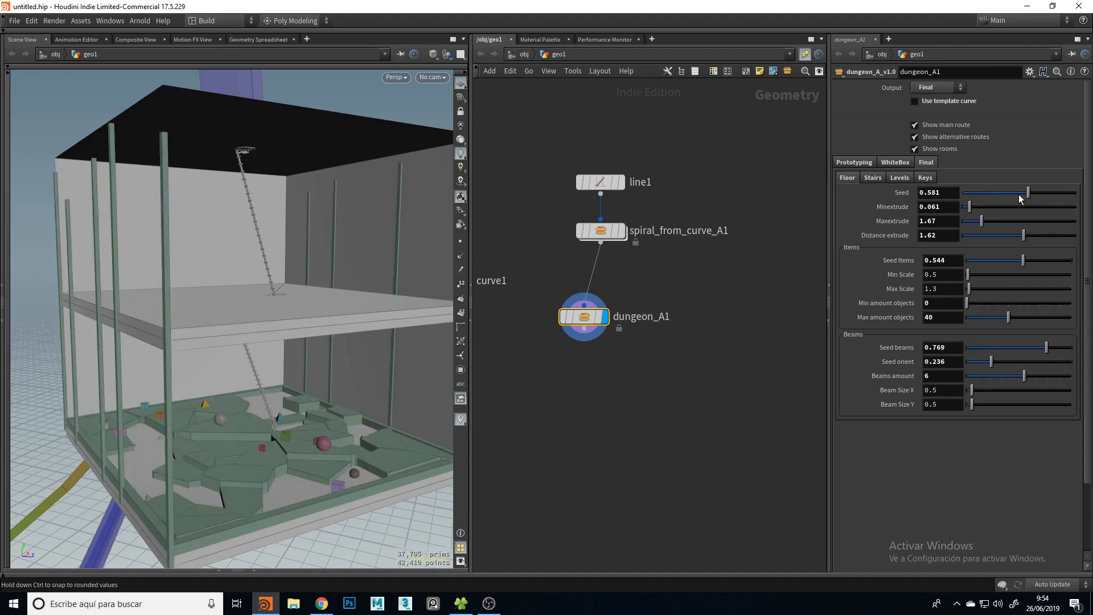
{"action": "scroll", "coordinate": [354, 298], "scroll_direction": "down", "scroll_amount": 10}
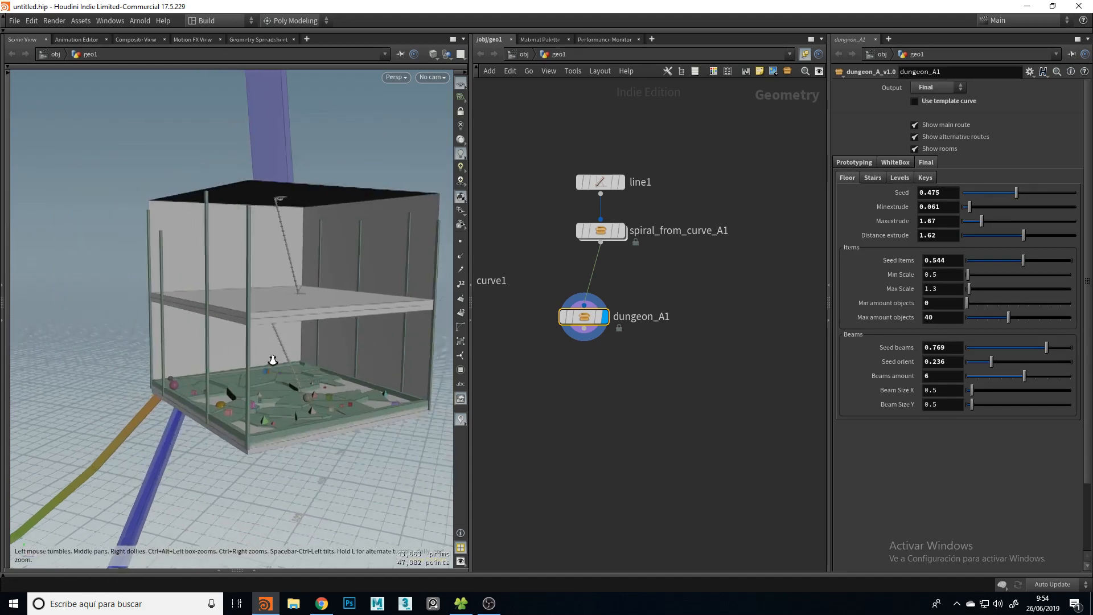